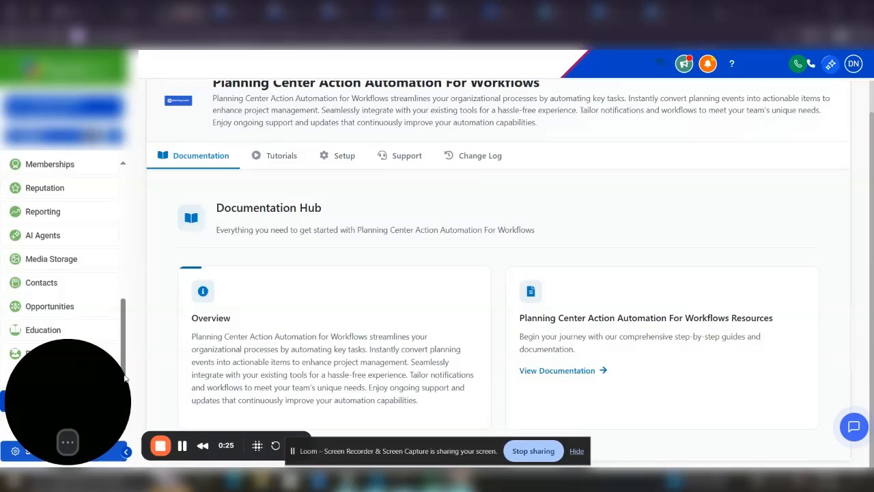
Copy the integration's Redirect URL from its Setup page and go to Planning Center's developer applications
drag(78, 380, 95, 304)
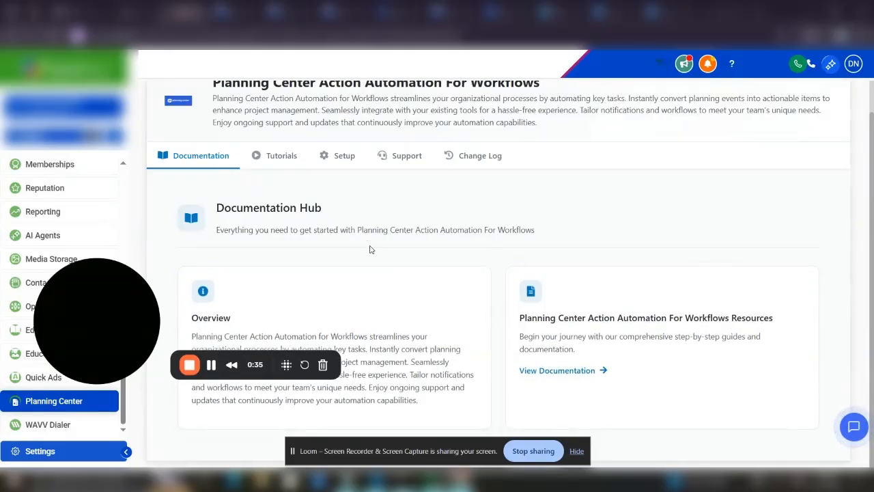
click(343, 157)
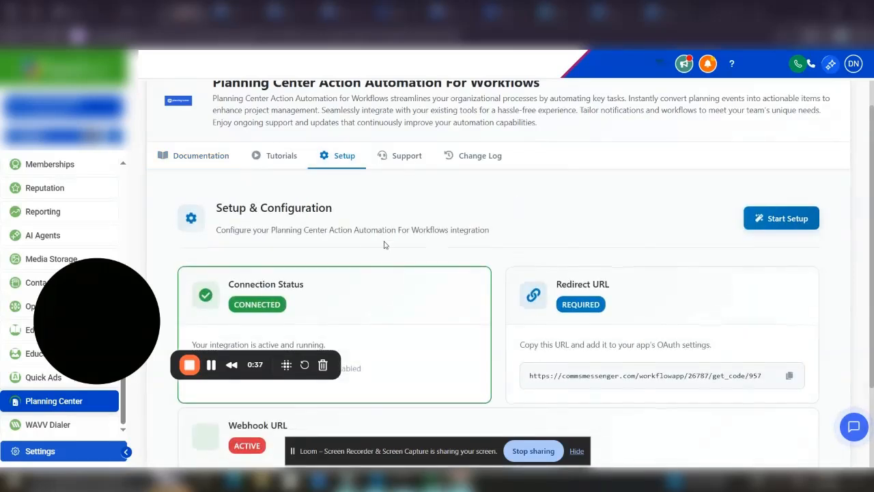
scroll(364, 320, down, 1)
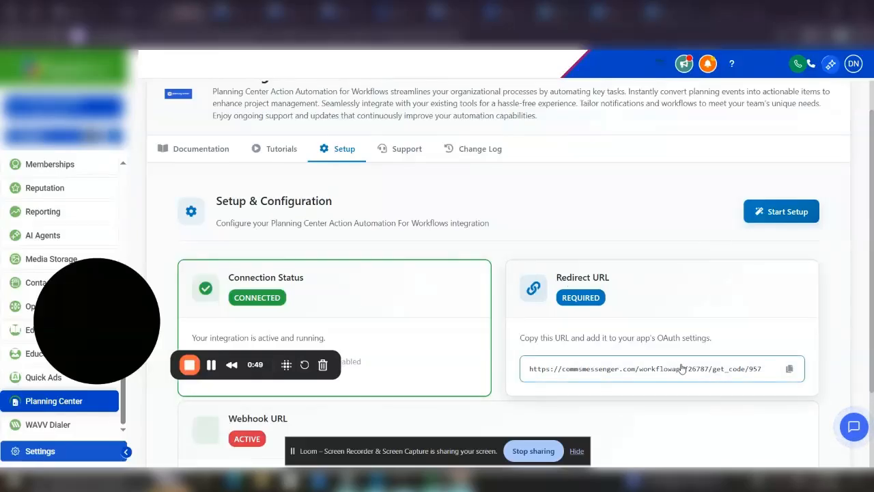
drag(763, 369, 529, 369)
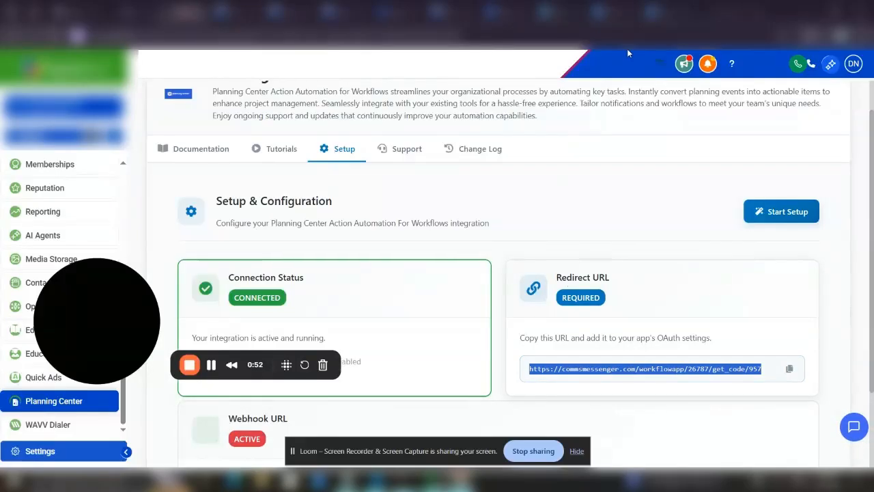
click(560, 13)
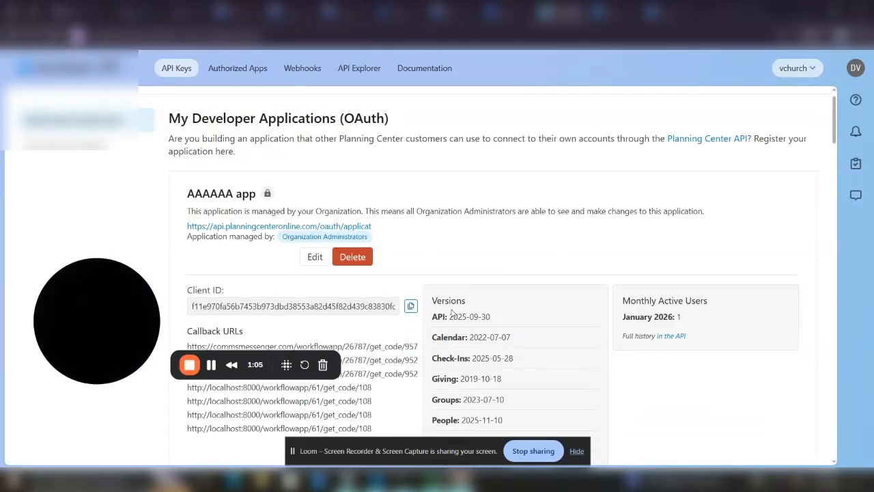
Start a new Planning Center OAuth application and name it 'A test app'
drag(833, 125, 832, 430)
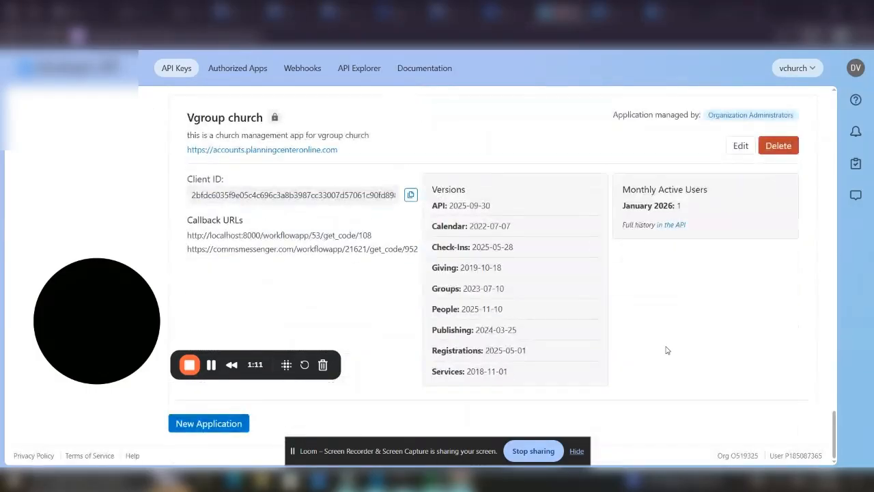
click(212, 423)
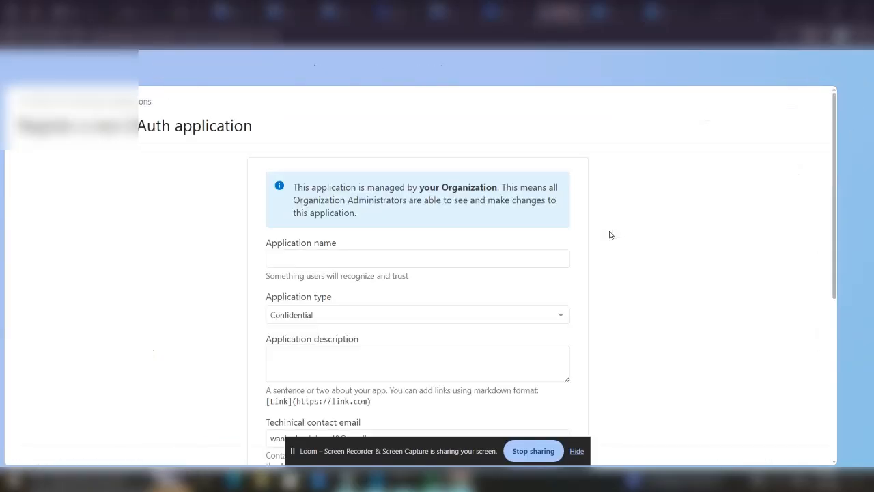
click(412, 259)
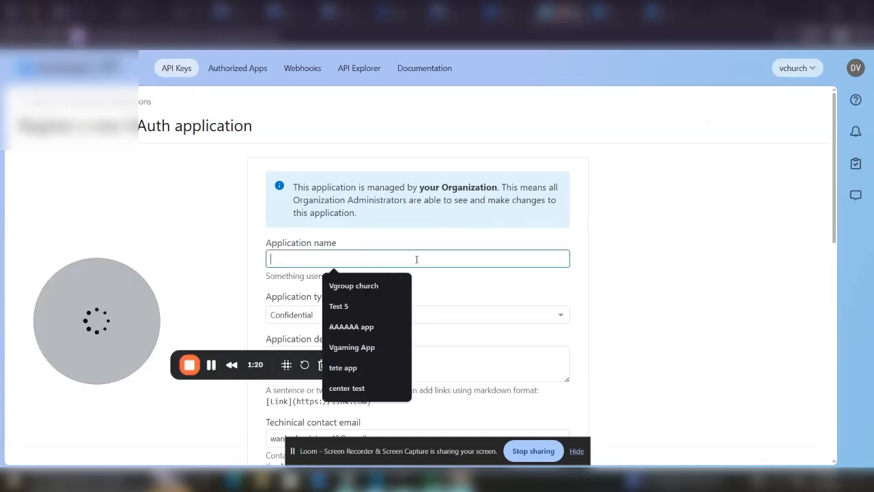
click(316, 256)
click(316, 257)
text(test a)
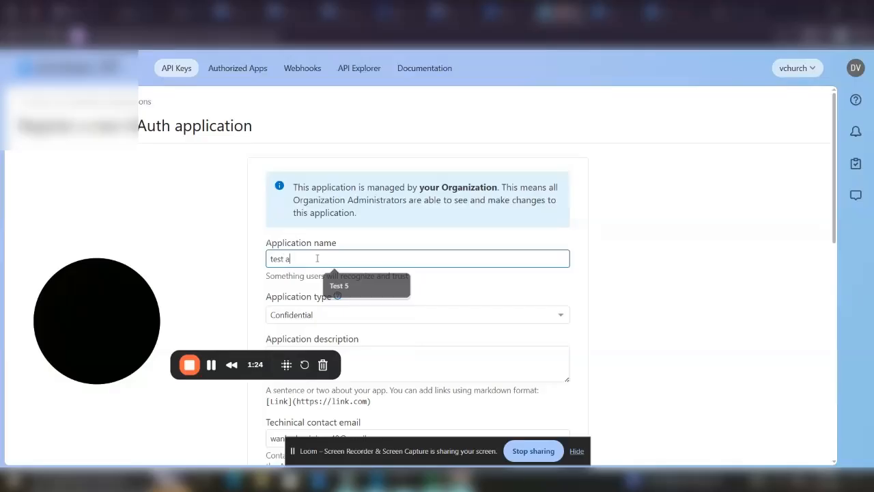
text(pA)
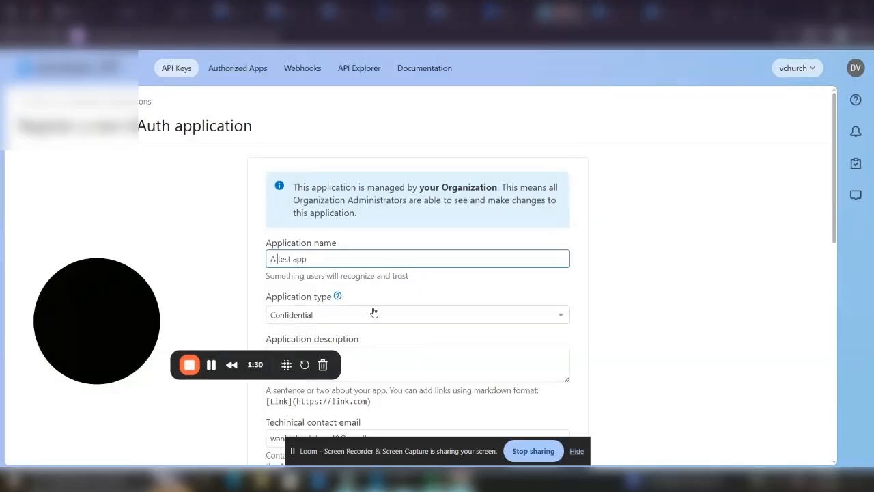
Finish the app name and undo a mistaken paste into the callback URLs field
click(497, 131)
scroll(550, 339, down, 1)
scroll(495, 274, down, 1)
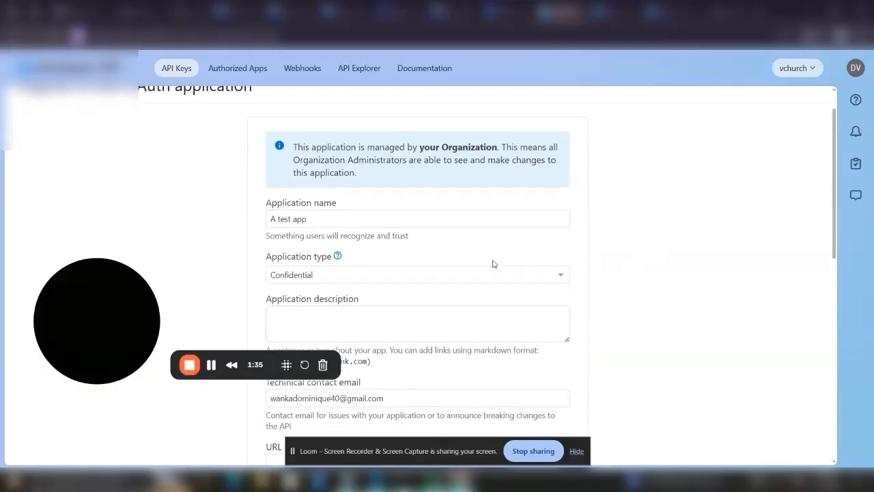
scroll(410, 279, down, 6)
click(358, 297)
key(ctrl+v)
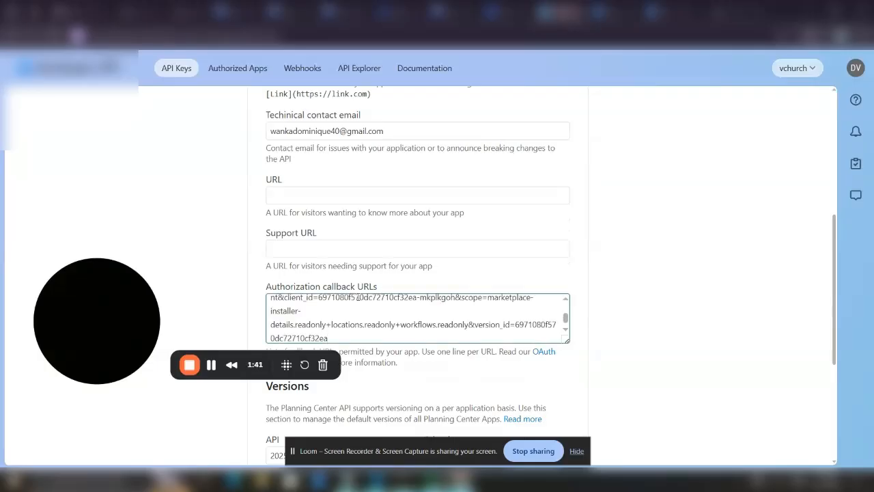
key(ctrl+z)
scroll(357, 225, down, 1)
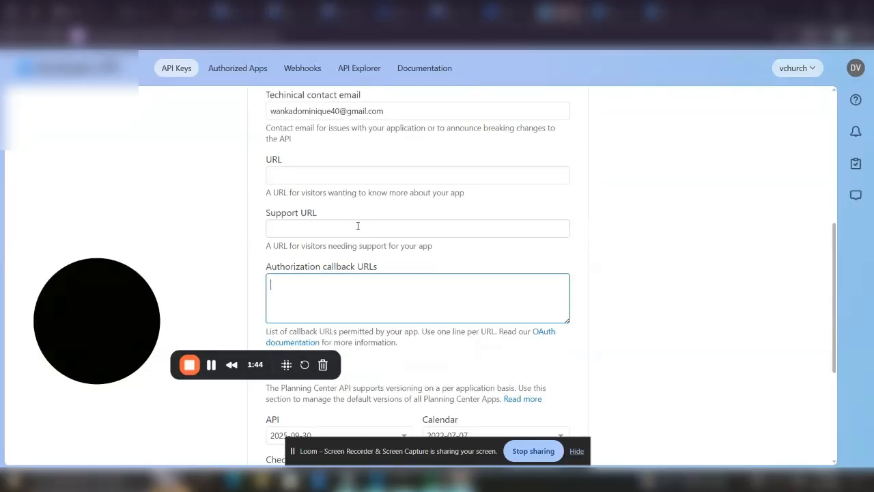
scroll(362, 226, up, 5)
Paste the banner text into the application description
right_click(379, 223)
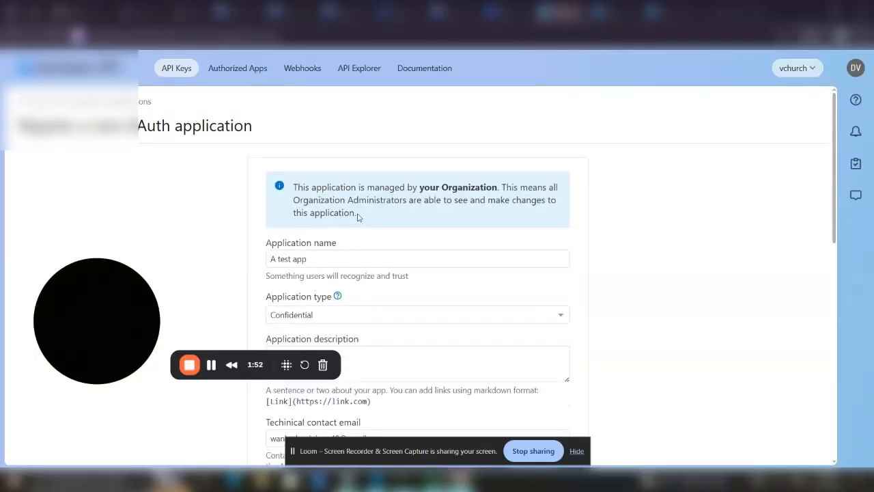
drag(354, 213, 396, 313)
key(ctrl+c)
scroll(478, 237, down, 2)
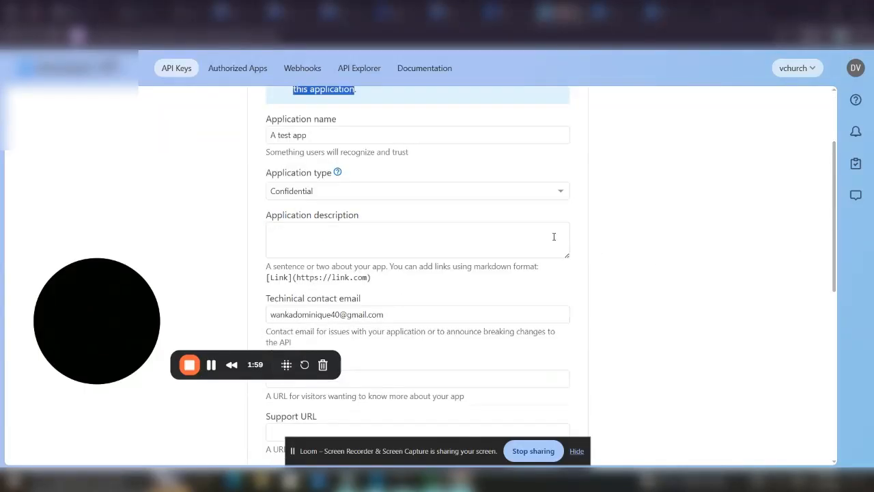
click(484, 230)
key(ctrl+v)
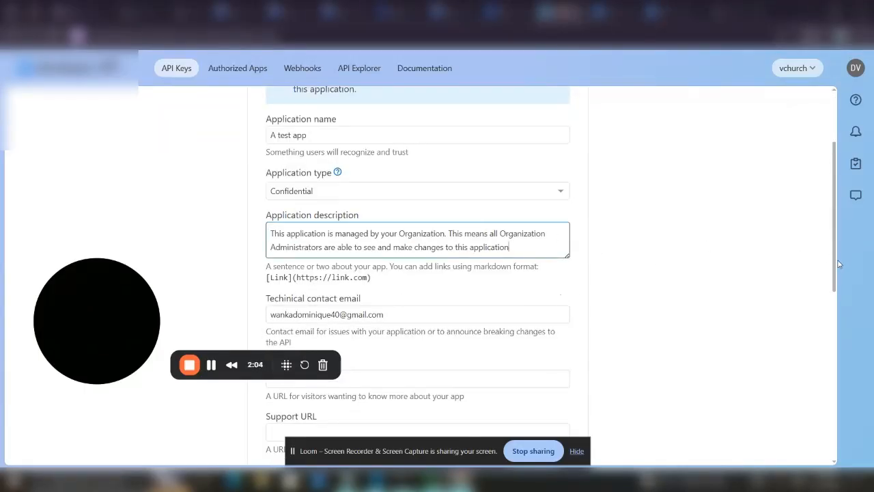
drag(835, 265, 835, 287)
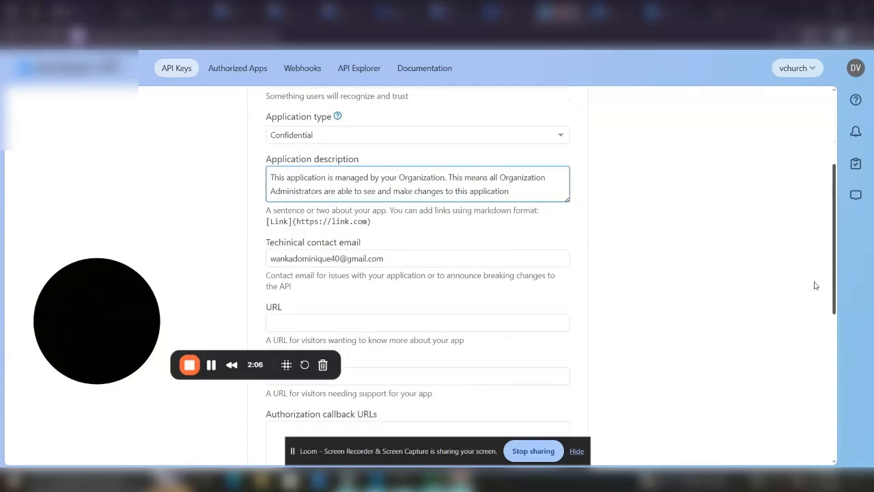
Fill both URL and Support URL with the applications/new page address
drag(281, 36, 83, 36)
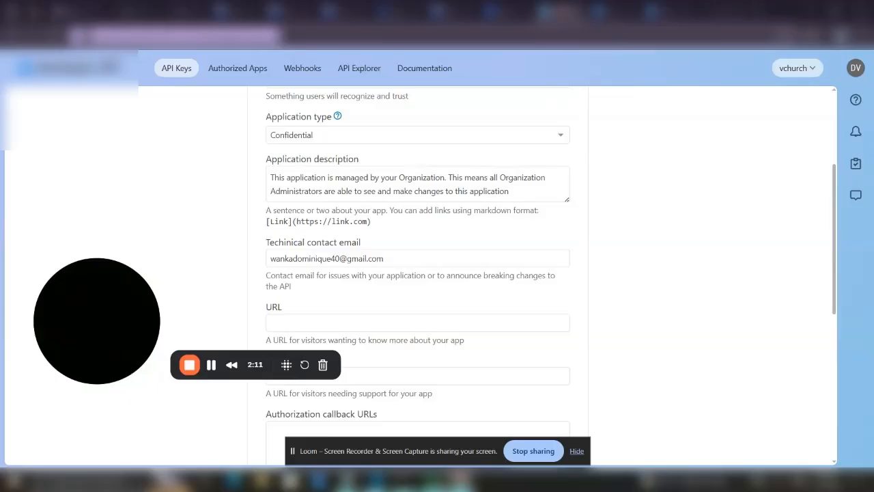
click(300, 320)
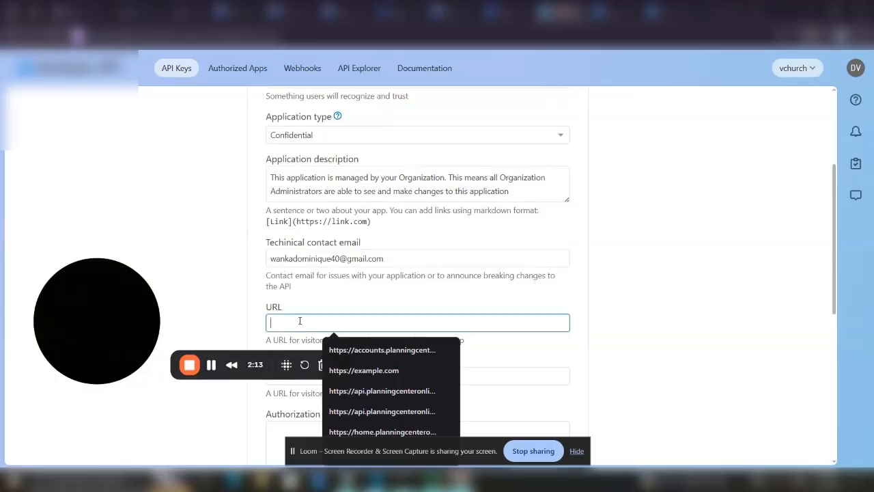
text(https://api.planningcenteronline.com/oauth/applications/new)
click(428, 379)
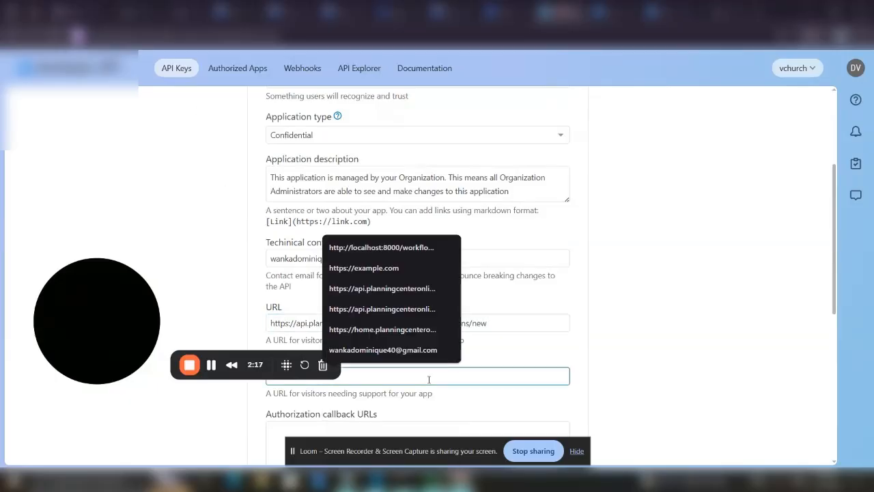
text(https://api.planningcenteronline.com/oauth/applications/new)
scroll(542, 326, up, 1)
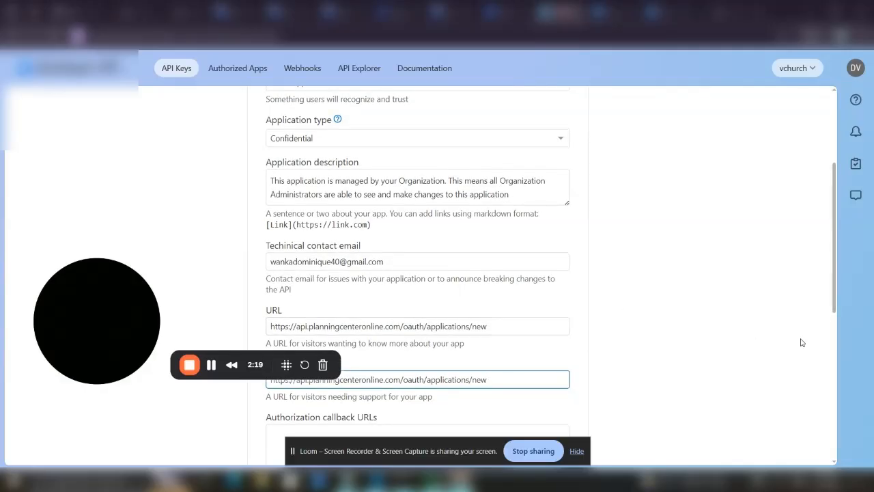
scroll(803, 342, down, 3)
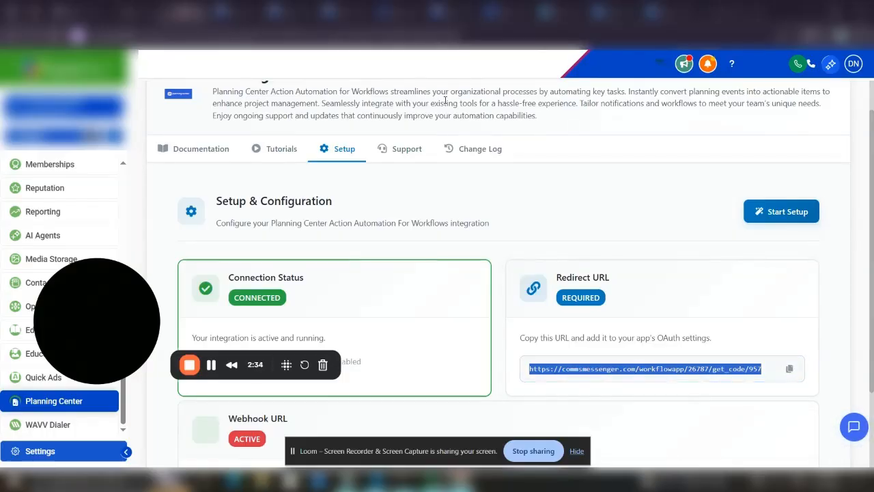
Add the GoHighLevel redirect URL as the callback URL and submit 'A test app'
click(561, 11)
click(398, 252)
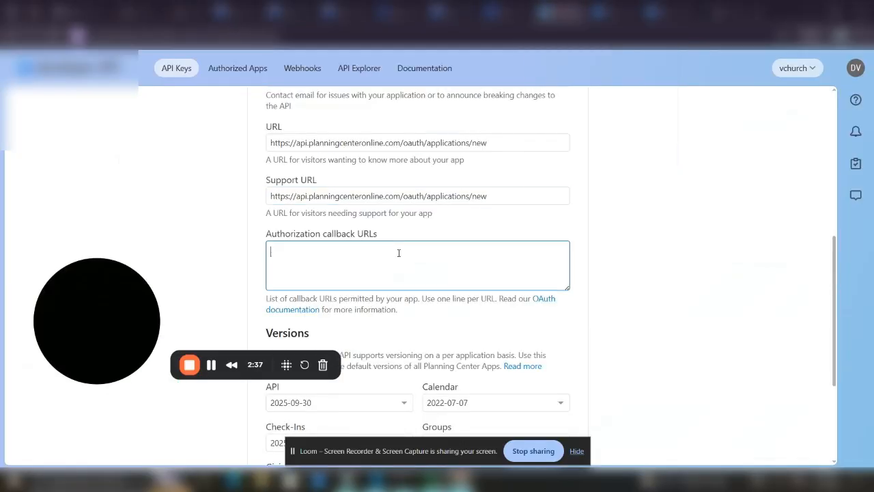
scroll(792, 299, down, 3)
scroll(793, 299, up, 2)
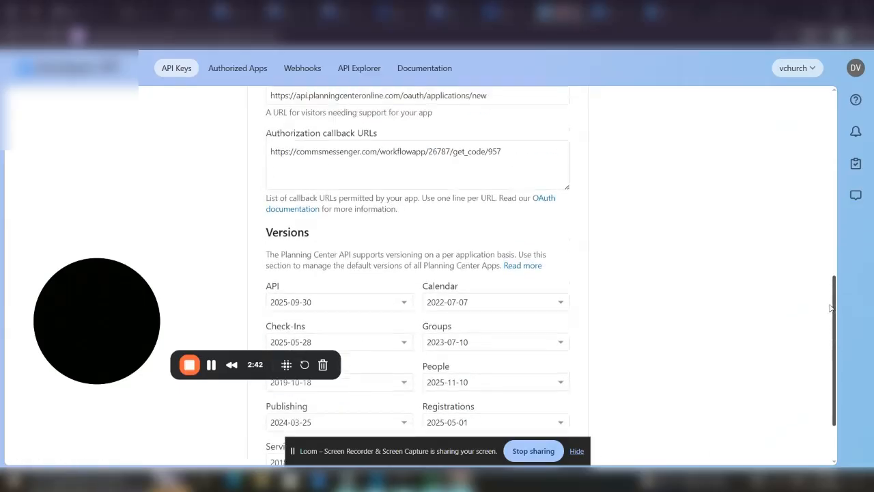
scroll(785, 348, down, 3)
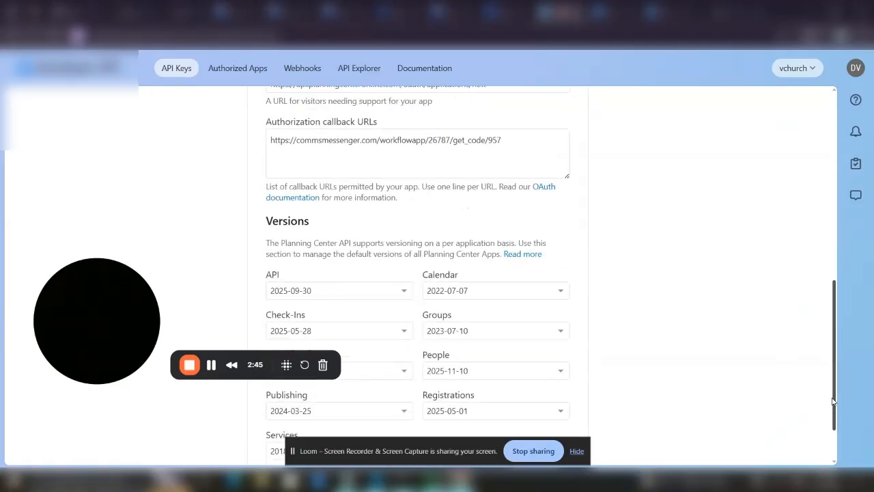
click(549, 409)
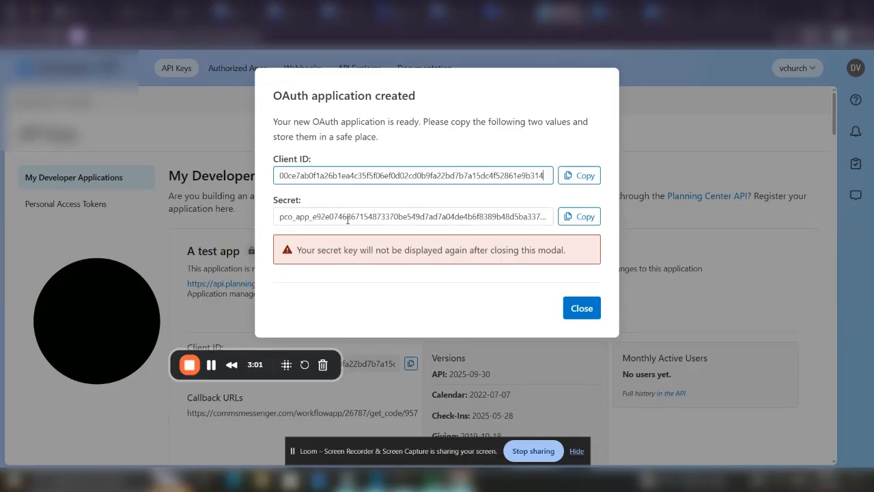
Enter the Planning Center client ID and client secret in the integration's configuration form
click(135, 12)
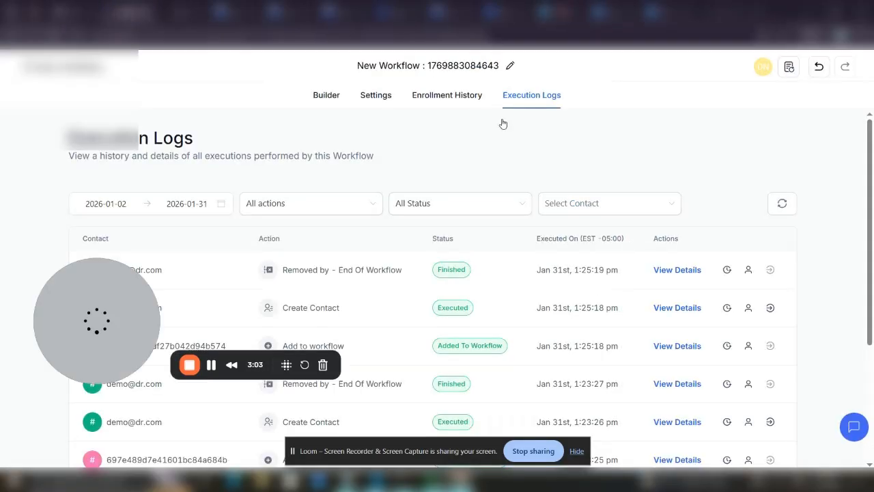
click(179, 12)
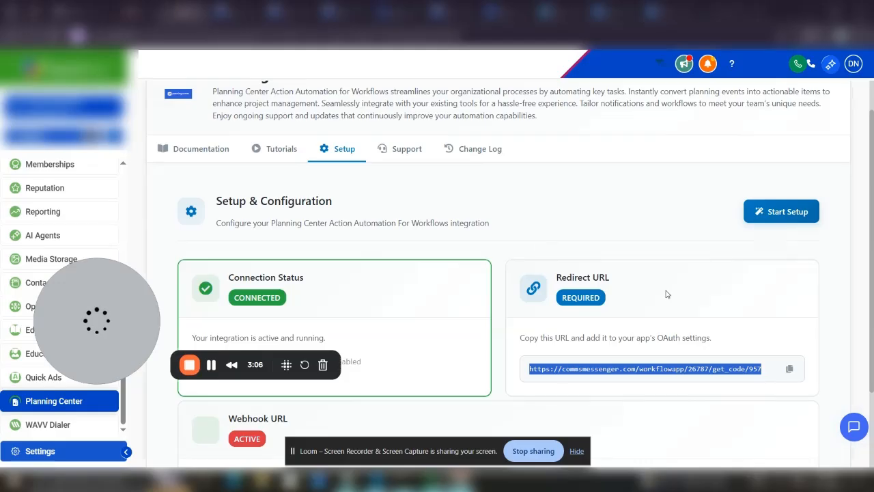
click(785, 215)
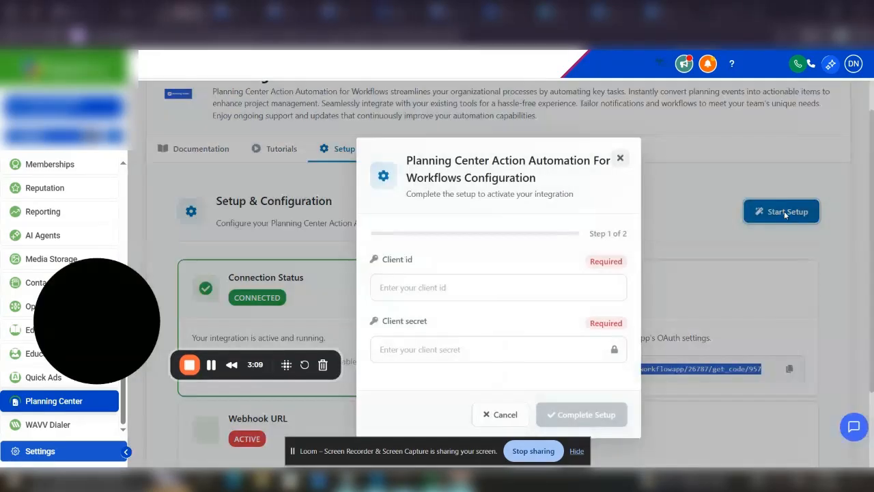
click(437, 288)
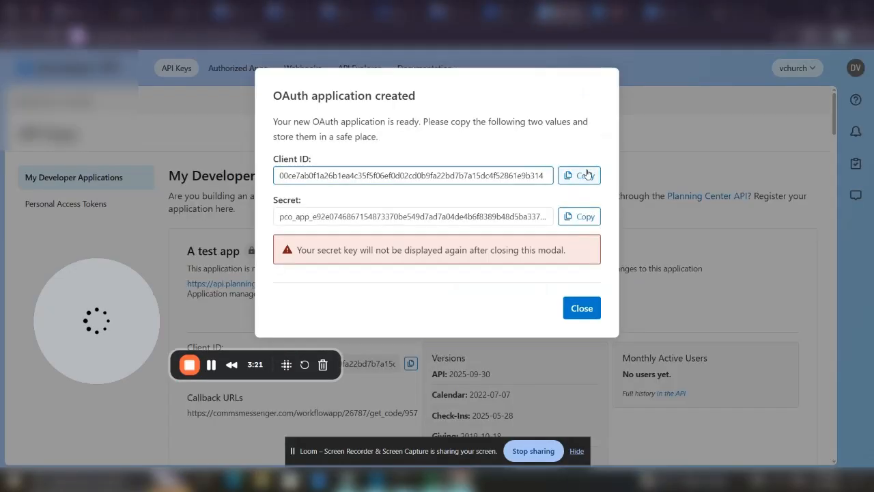
click(585, 175)
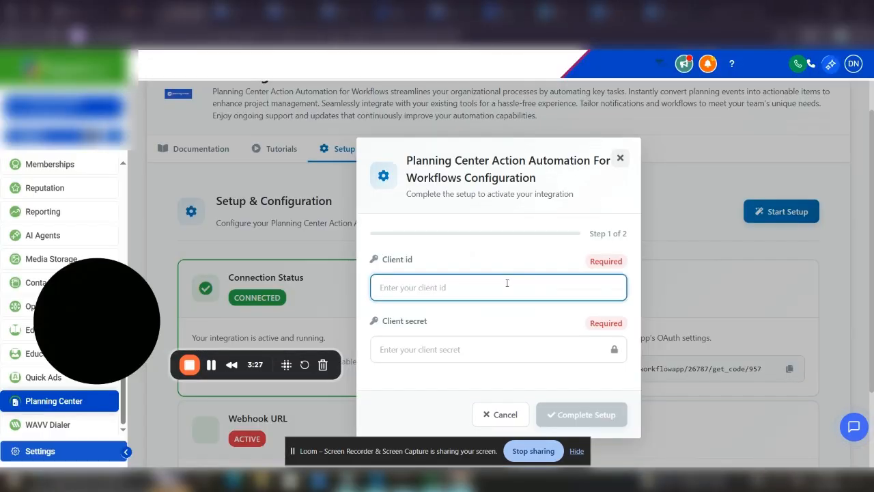
key(ctrl+v)
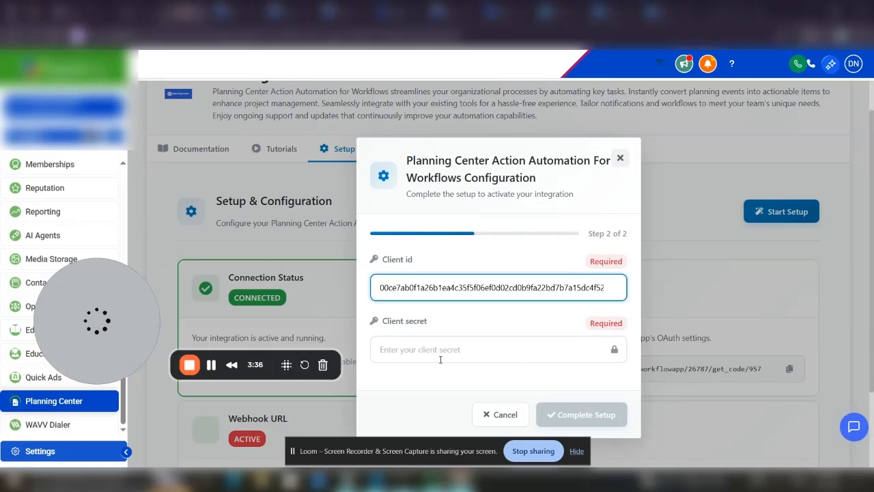
click(441, 355)
key(ctrl+v)
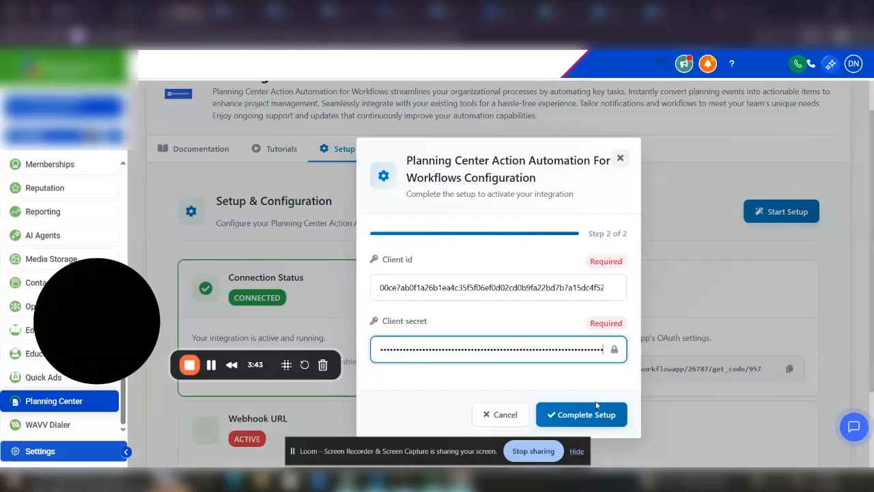
click(506, 414)
scroll(465, 324, down, 3)
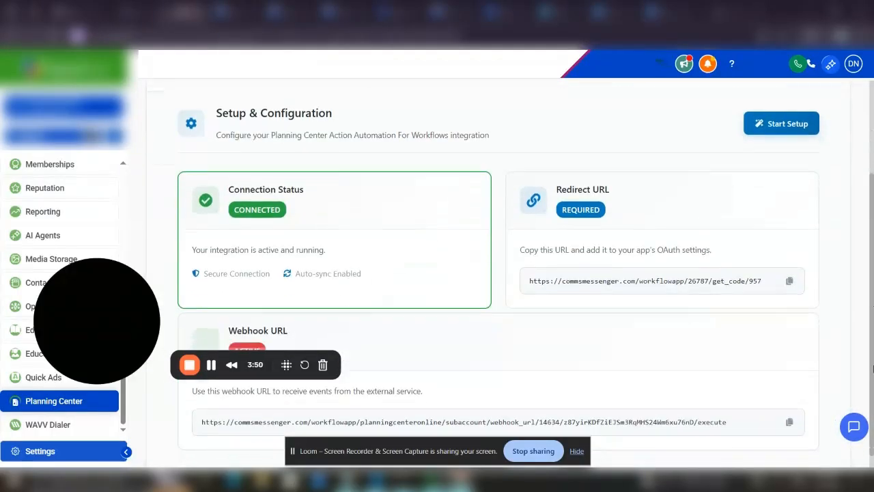
Copy the GoHighLevel Webhook URL, dismiss Planning Center's OAuth notice, and open its Webhooks list
drag(730, 401, 185, 407)
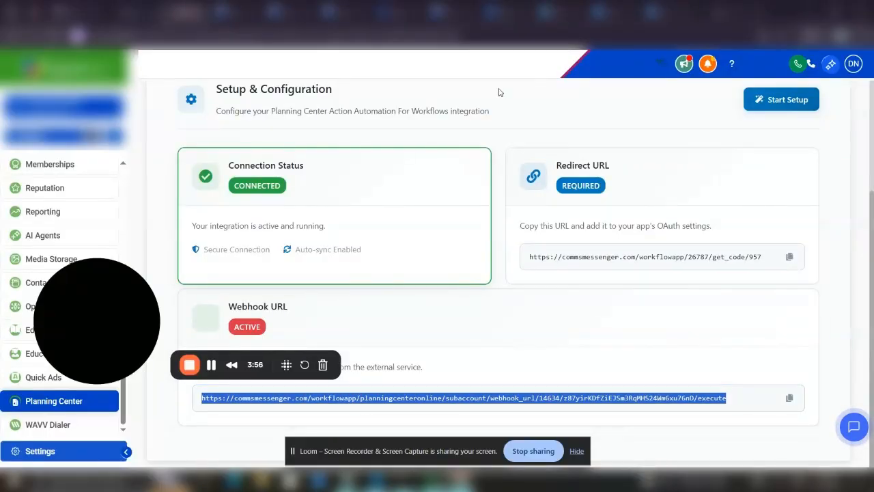
click(562, 12)
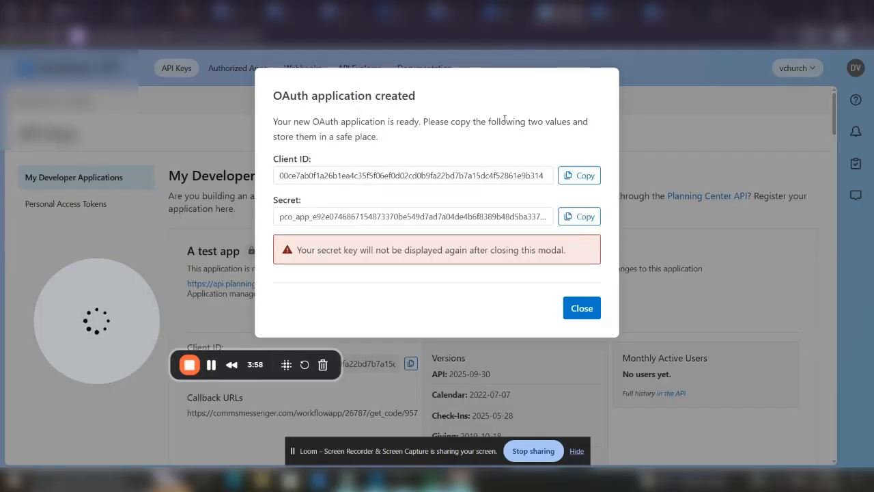
click(582, 308)
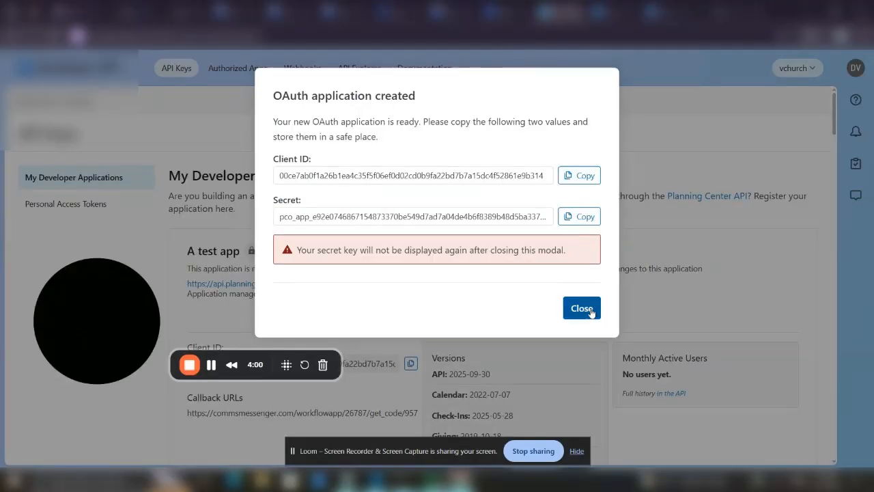
click(307, 67)
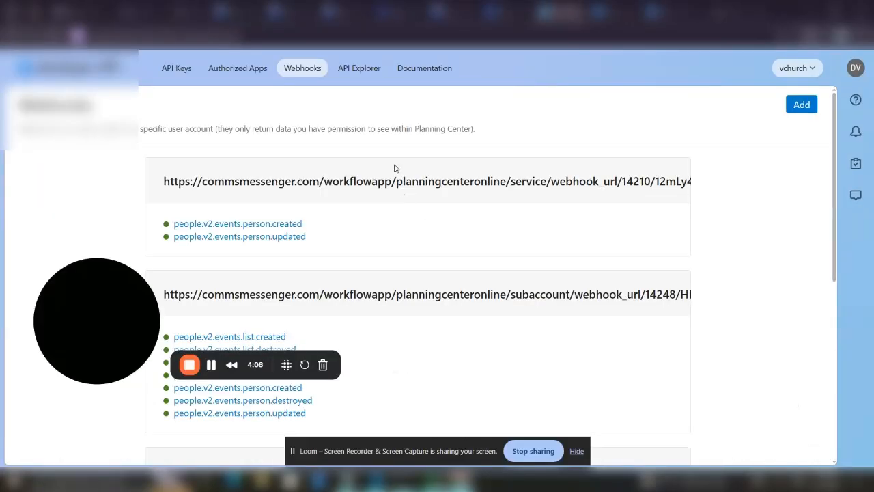
Add a Planning Center webhook with the GoHighLevel webhook URL as its endpoint
click(796, 106)
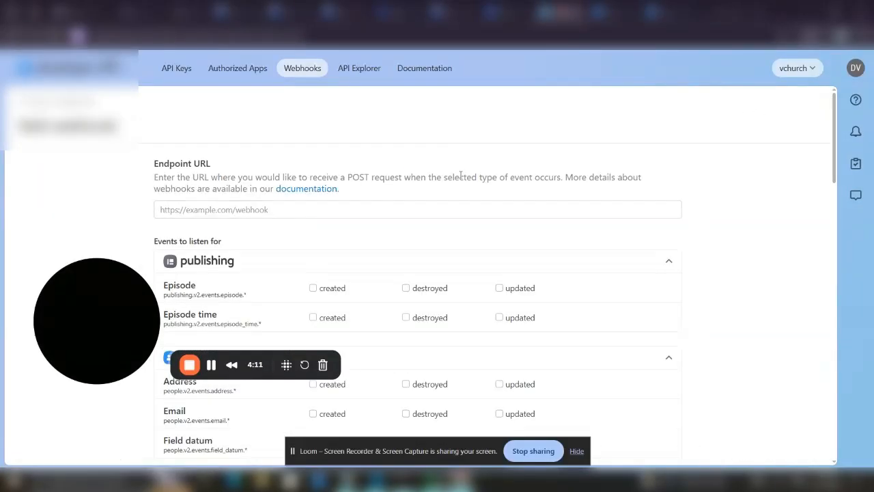
click(440, 208)
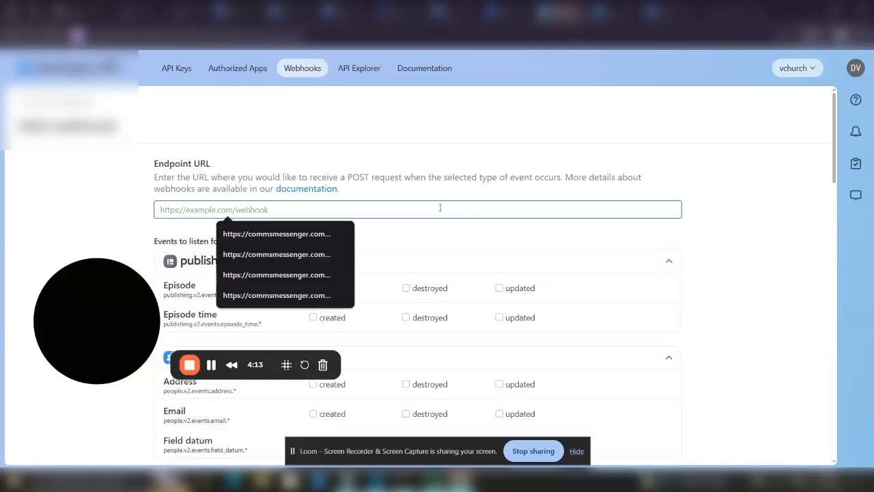
key(ctrl+v)
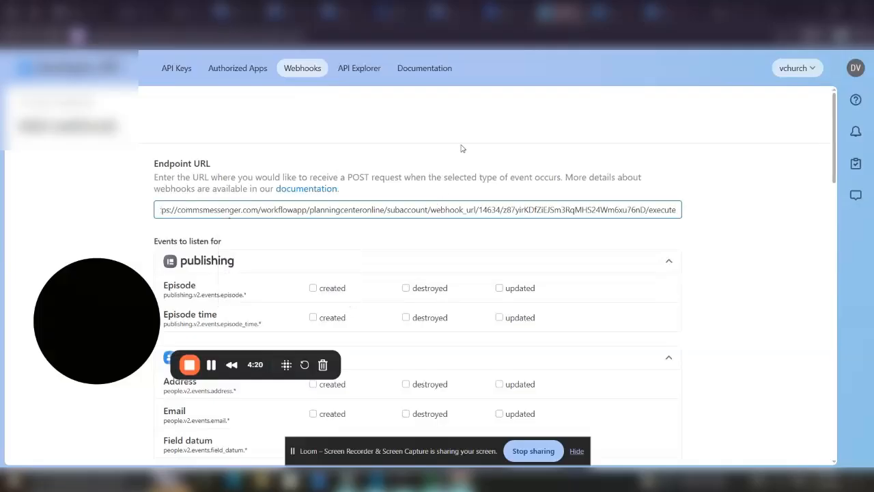
click(462, 149)
drag(834, 174, 843, 248)
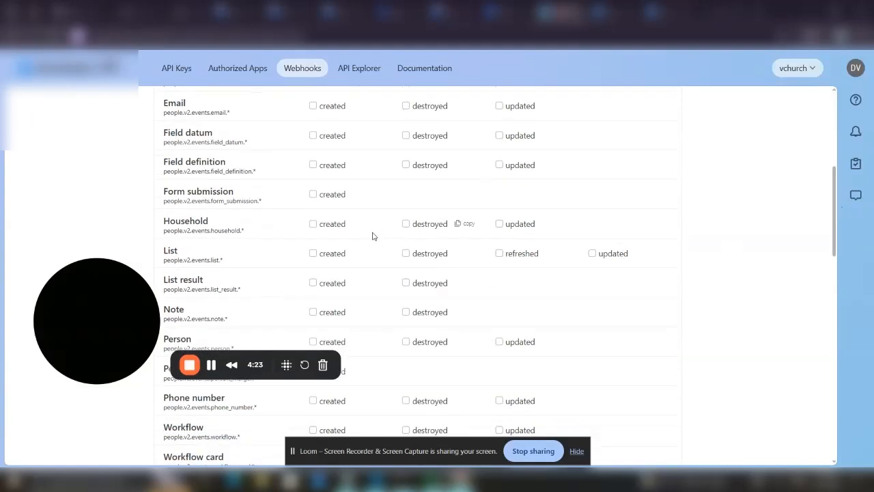
Subscribe it to List created, destroyed, refreshed, updated and Person events, then save
click(313, 253)
click(406, 253)
click(499, 253)
click(592, 254)
drag(833, 226, 835, 255)
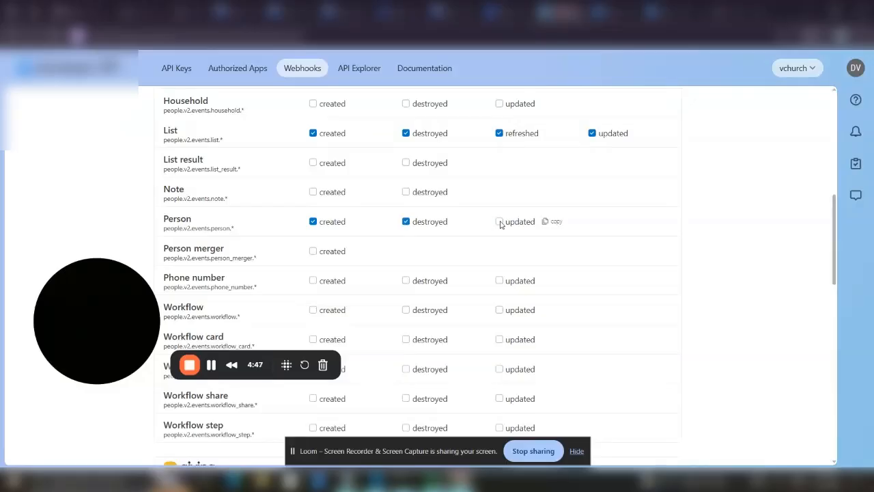
drag(838, 269, 859, 394)
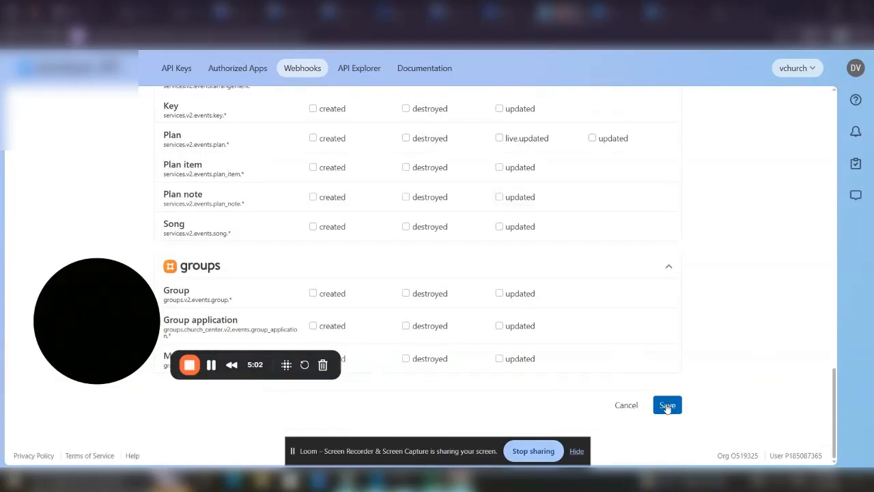
click(666, 406)
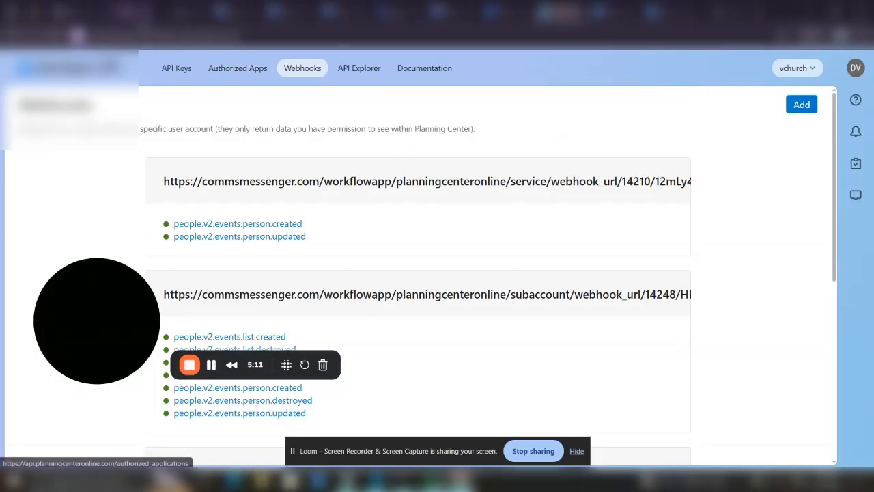
Return to GoHighLevel and open the Automation Workflow List
click(183, 12)
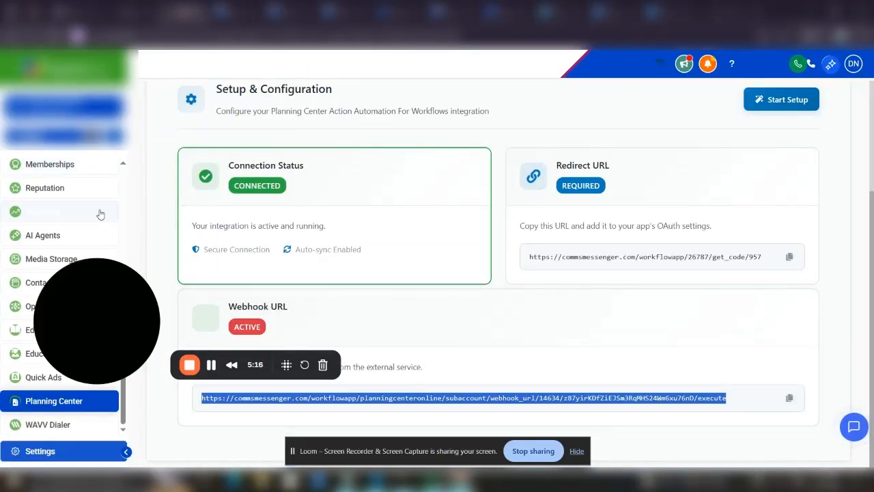
scroll(93, 196, up, 5)
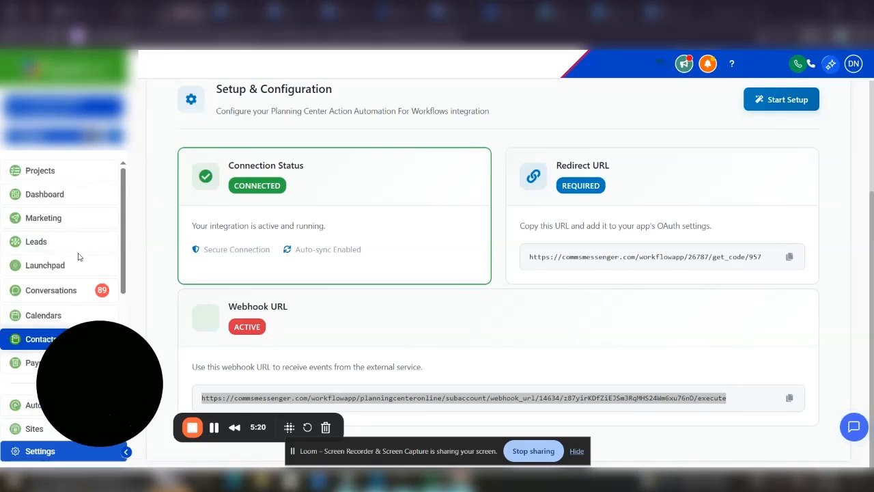
scroll(51, 293, down, 3)
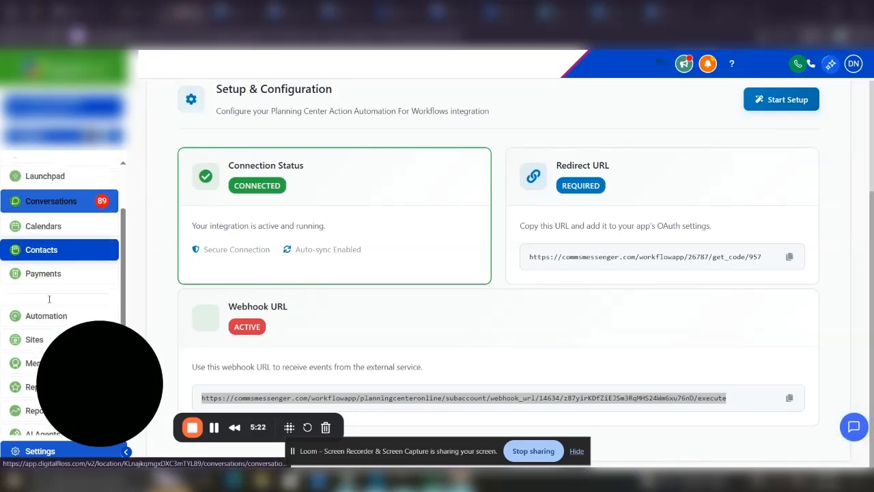
click(61, 239)
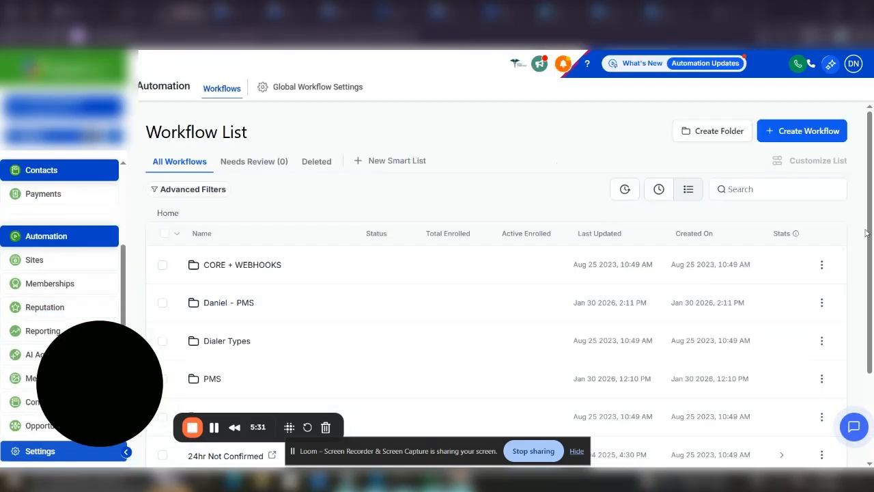
scroll(873, 321, down, 2)
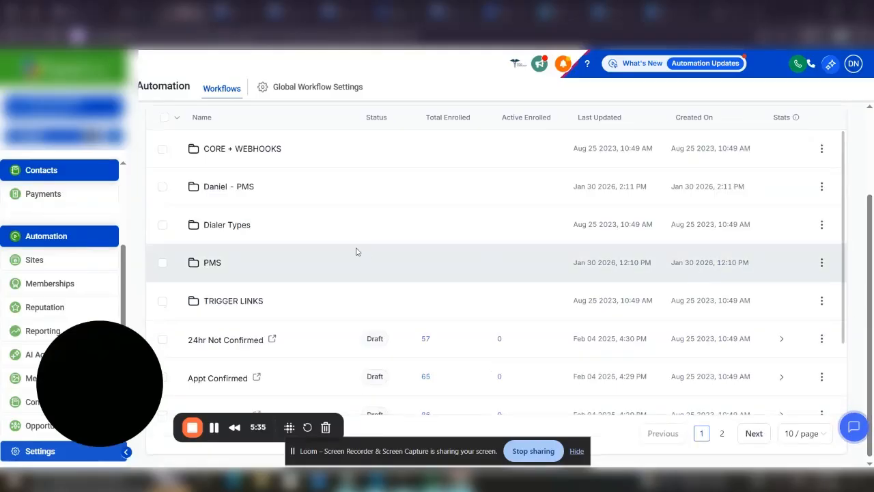
scroll(398, 264, up, 1)
Create a folder named 'testing' inside the PMS folder and open it
click(193, 273)
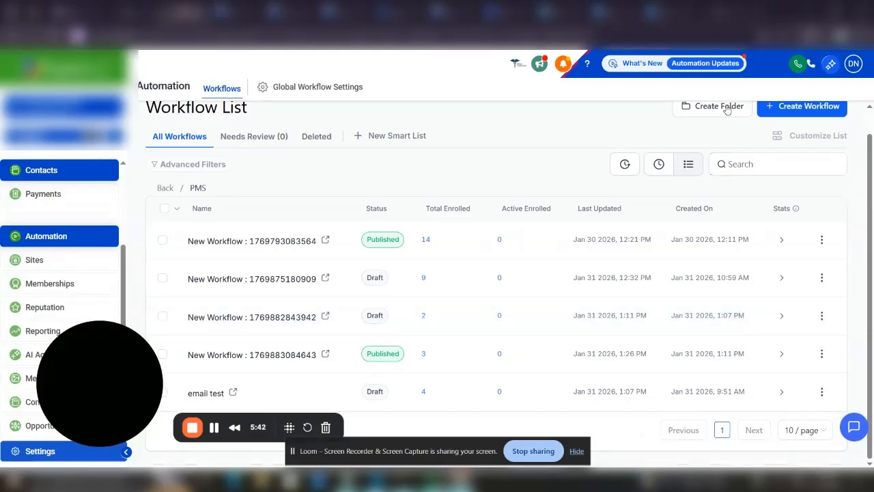
click(726, 107)
click(478, 304)
text(testing)
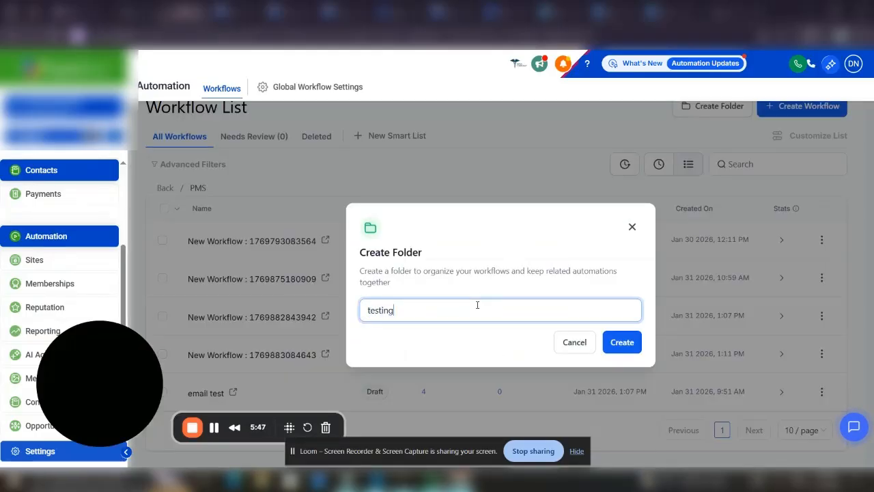
click(630, 340)
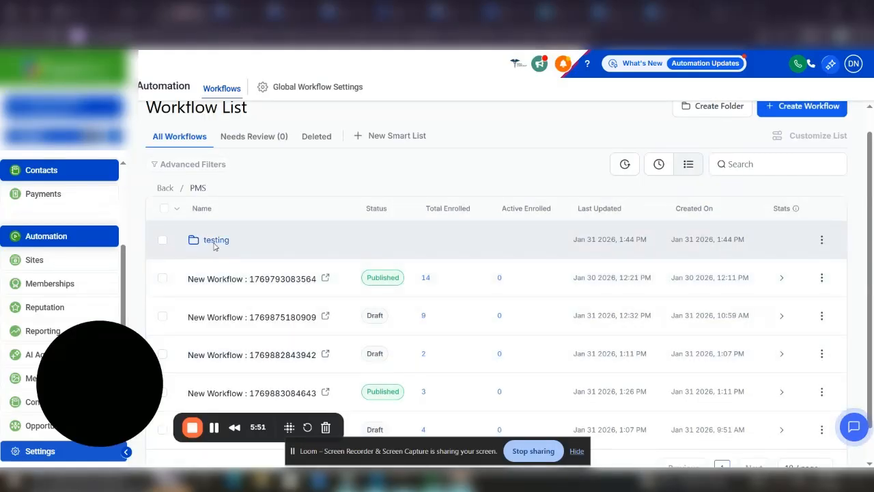
click(216, 243)
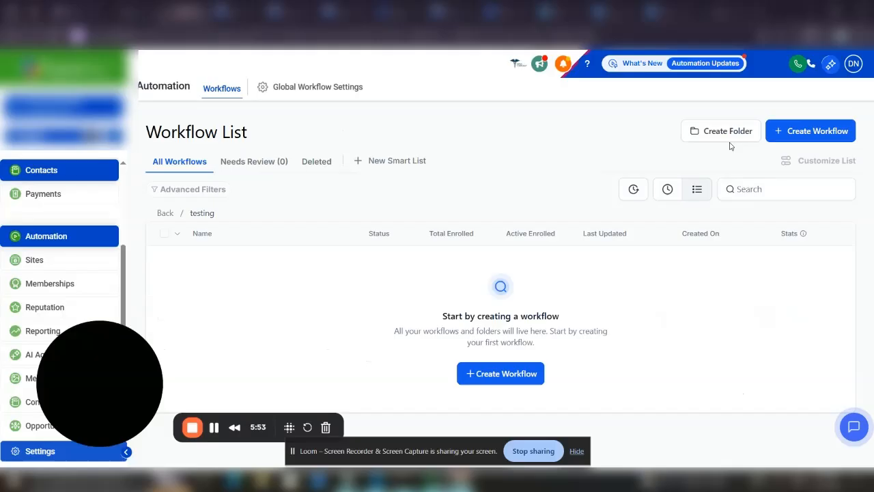
click(786, 133)
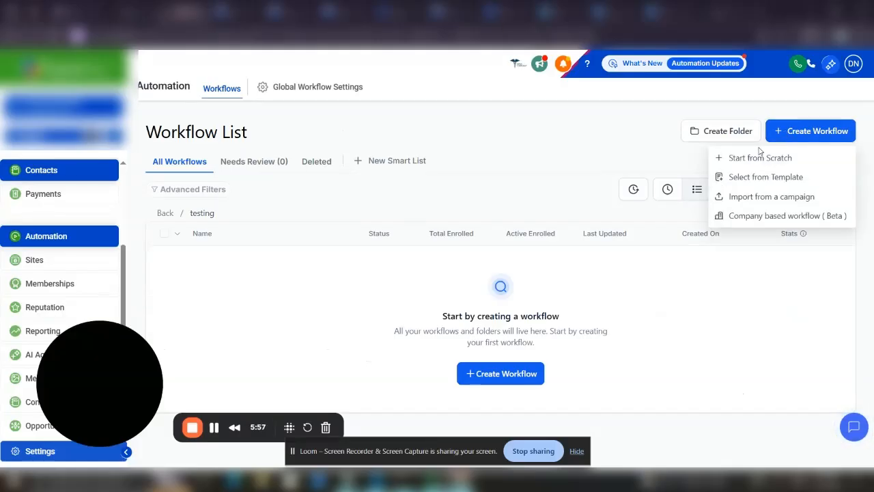
click(751, 165)
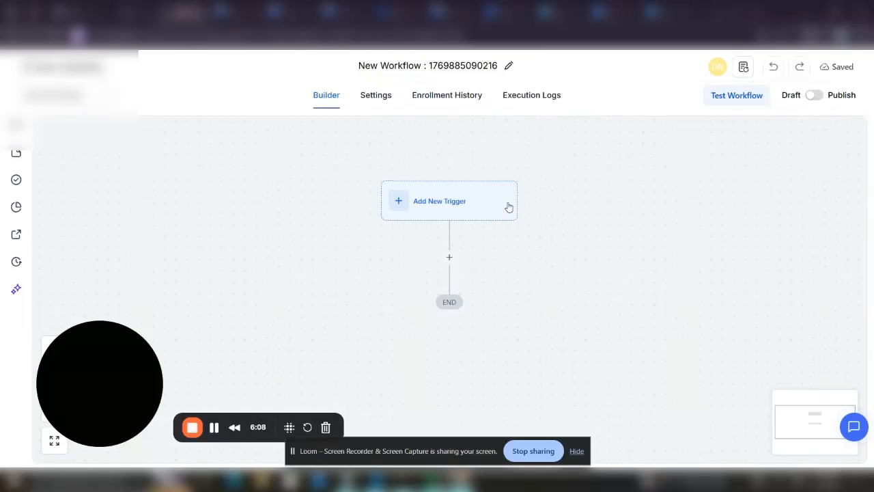
Add a Planning Center Create Person action after the trigger, ready for the first name
click(450, 258)
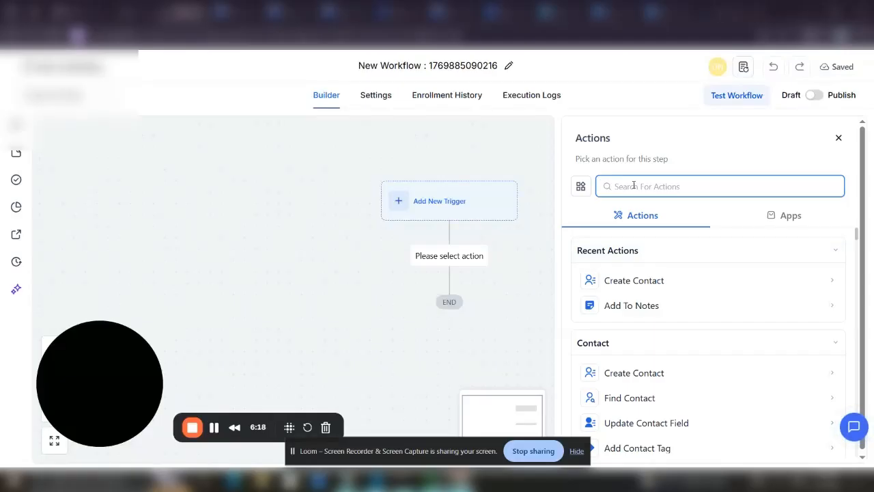
text(plan)
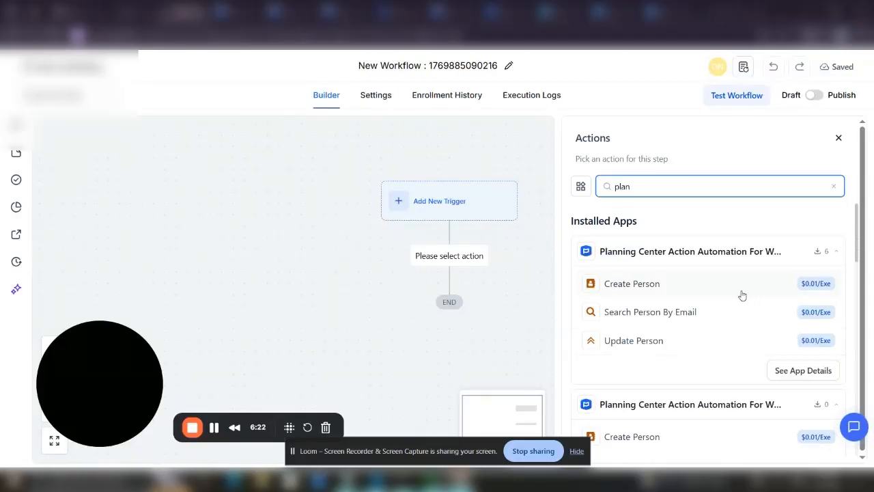
click(654, 289)
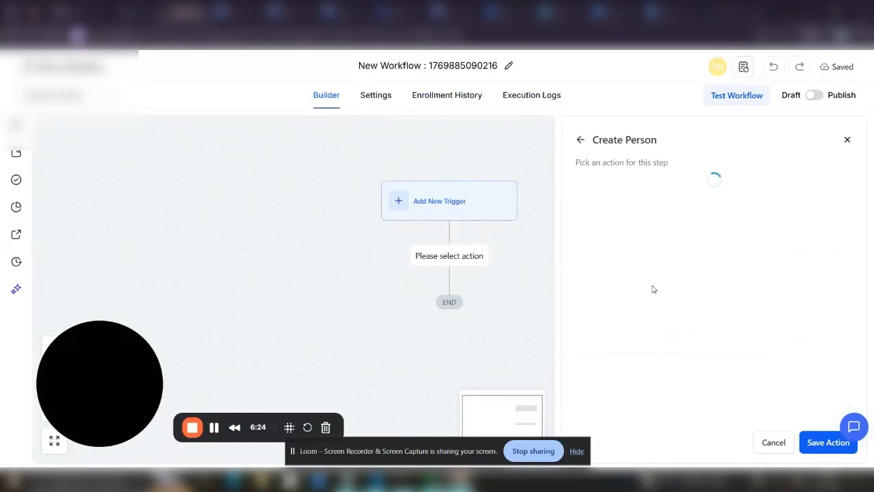
click(636, 255)
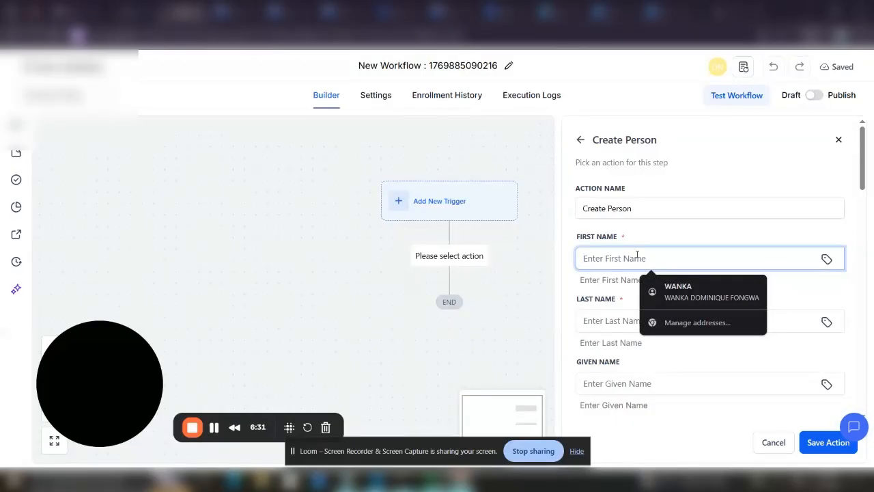
Enter the contact's first name and reuse it as the last name and given name
text(xavi)
drag(600, 259, 579, 261)
key(ctrl+c)
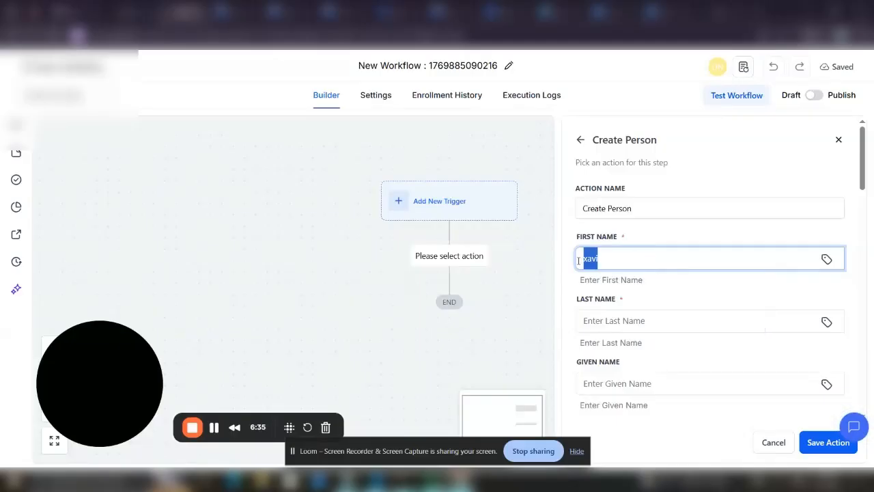
click(628, 318)
key(ctrl+v)
click(662, 350)
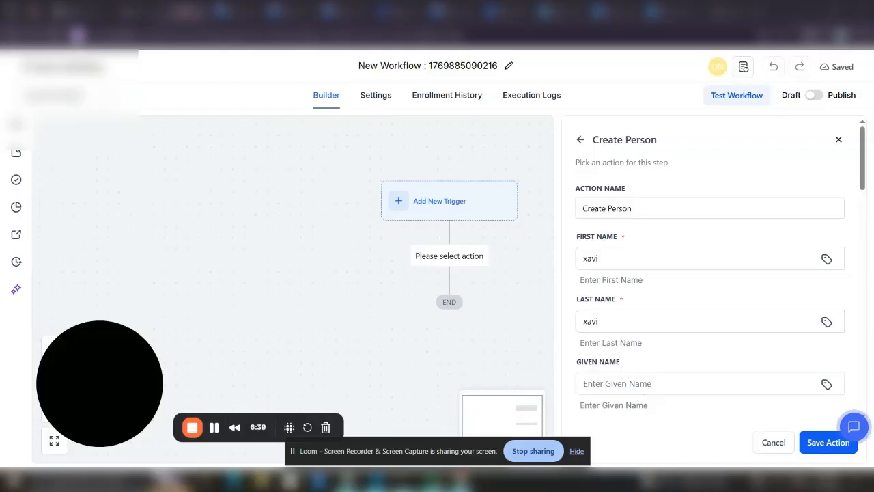
click(634, 384)
key(ctrl+v)
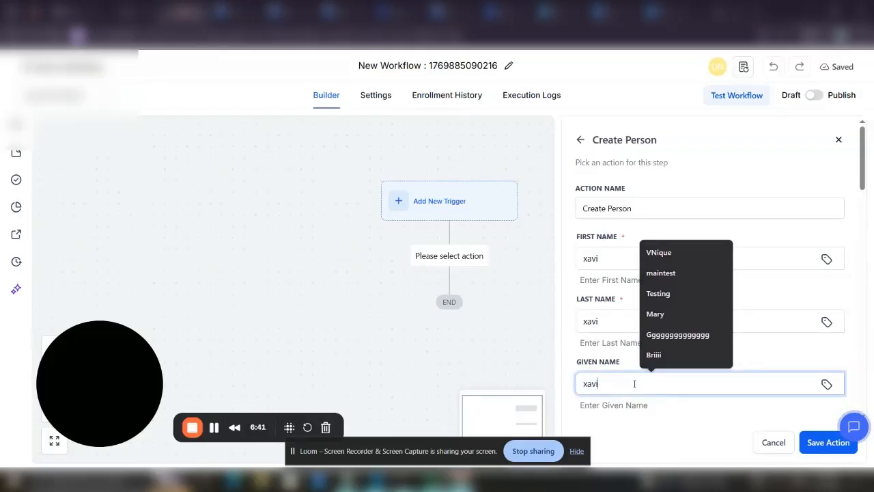
Fill middle name and nickname with the same name, gender male, status active
scroll(864, 174, down, 4)
click(717, 176)
key(ctrl+v)
click(631, 237)
key(ctrl+v)
click(616, 302)
text(ma)
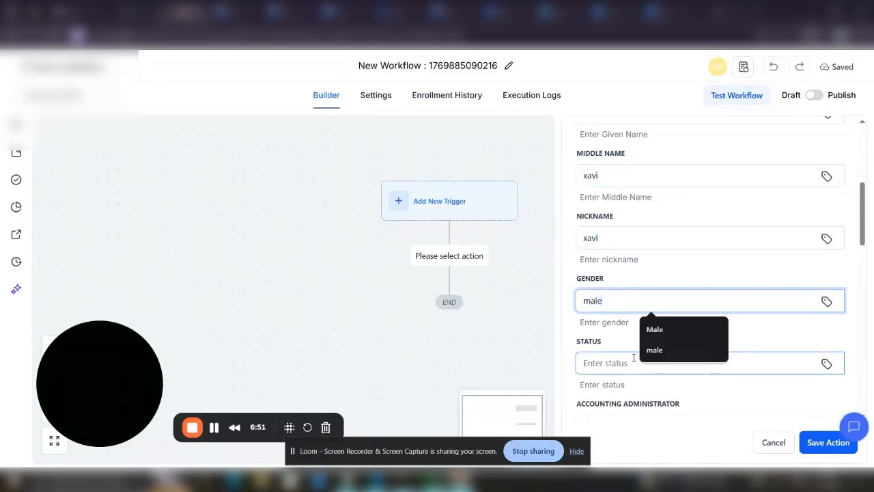
click(629, 367)
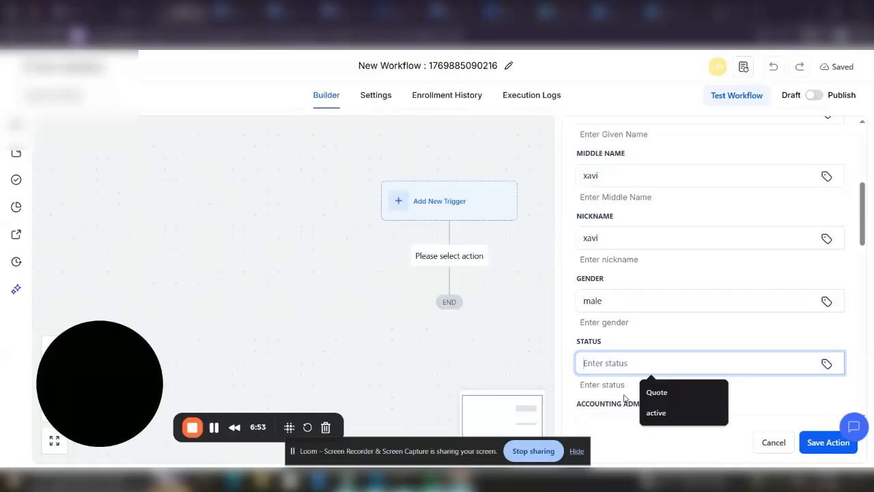
click(656, 412)
Set Accounting and Site Administrator to false and Remote ID to 2
scroll(865, 236, down, 3)
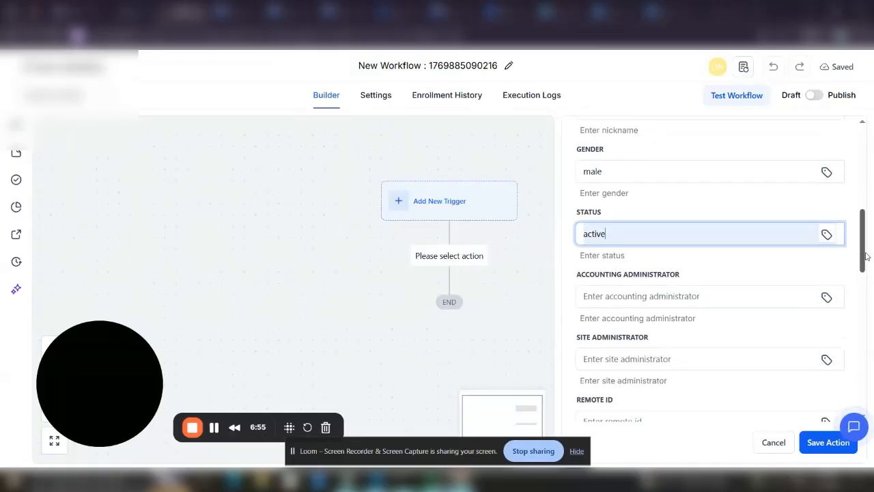
click(719, 201)
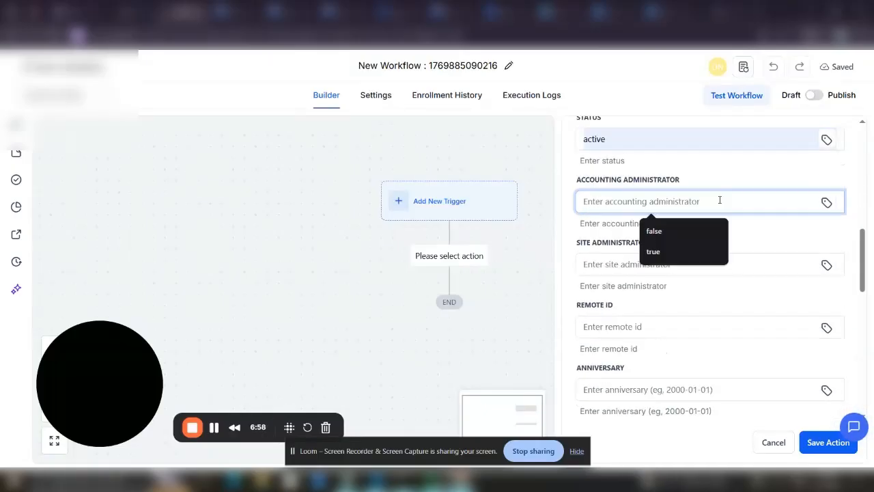
click(683, 226)
click(659, 267)
click(662, 293)
click(634, 323)
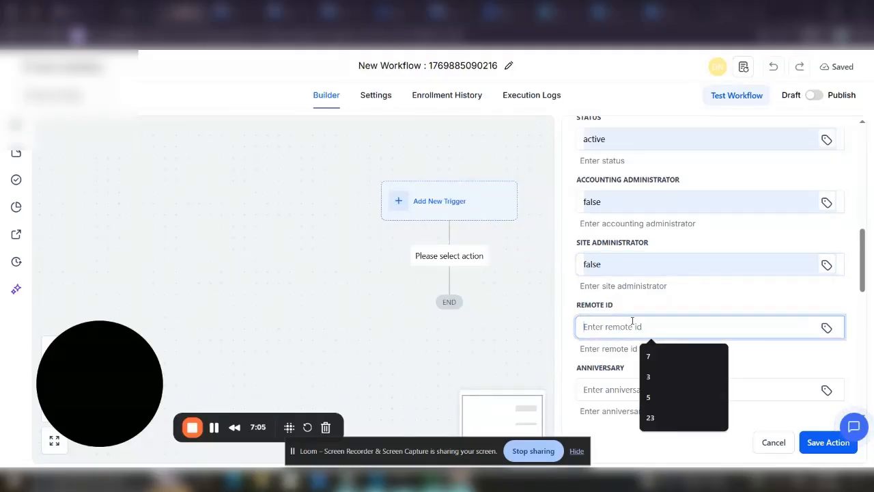
text(2)
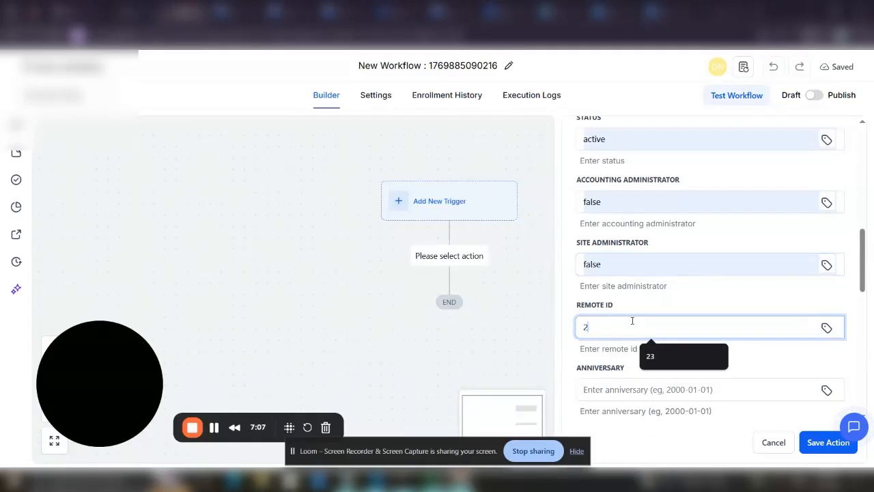
scroll(710, 211, down, 3)
Set both the Anniversary and Birthdate fields to 2000-01-01
drag(711, 213, 650, 213)
key(ctrl+c)
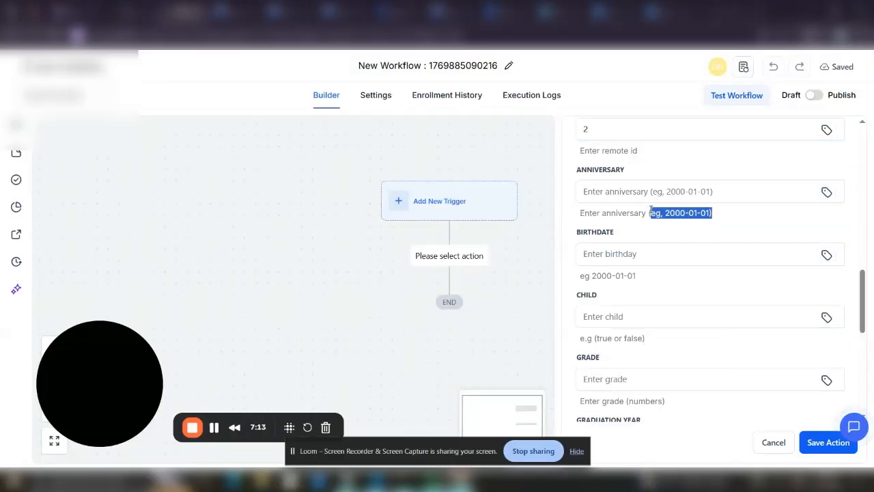
drag(680, 212, 648, 190)
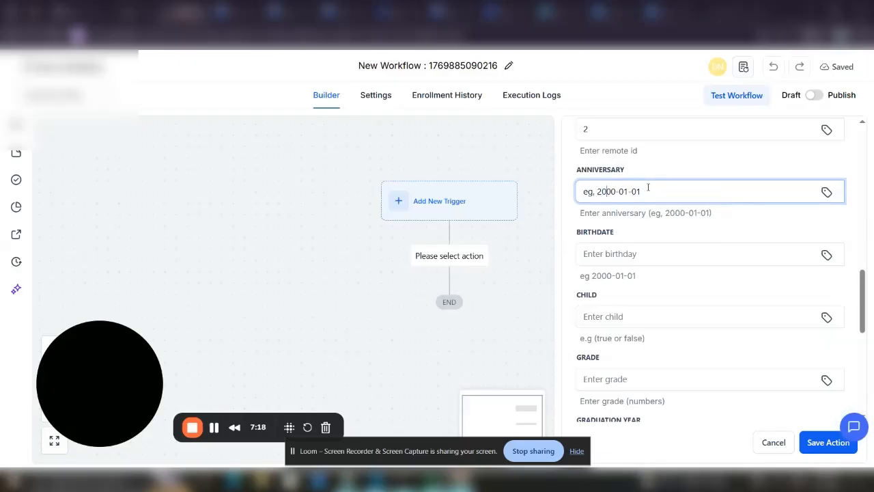
key(BackSpace)
key(BackSpace)
key(BackSpace)
key(BackSpace)
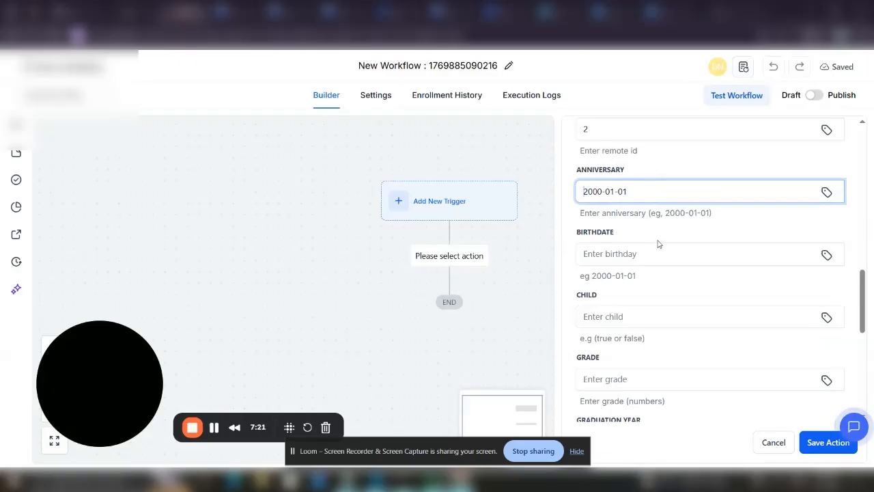
click(657, 253)
key(ctrl+v)
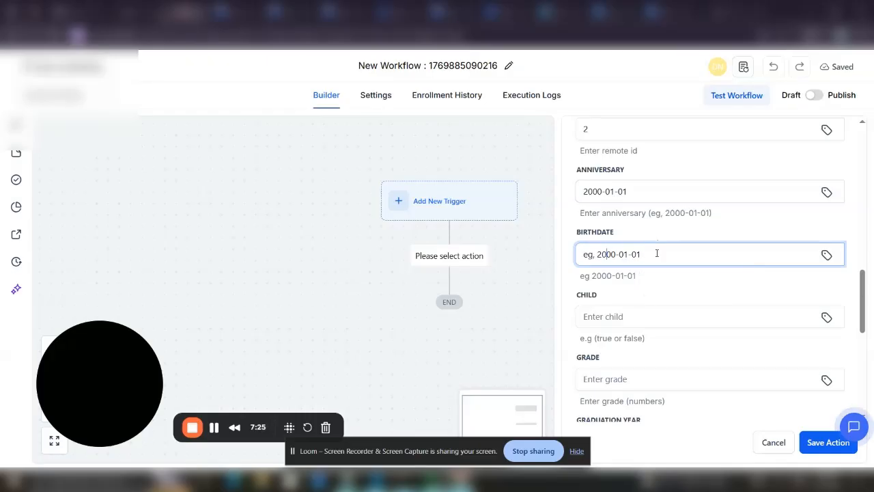
key(BackSpace)
key(BackSpace)
key(BackSpace)
key(BackSpace)
Set Child to false, Grade to 5 and Graduation Year to 2000-01-01
click(648, 319)
click(650, 336)
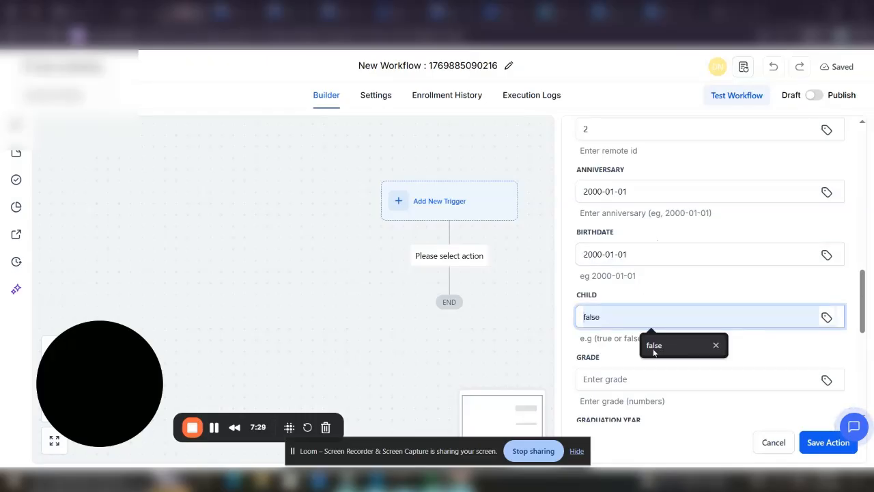
click(622, 377)
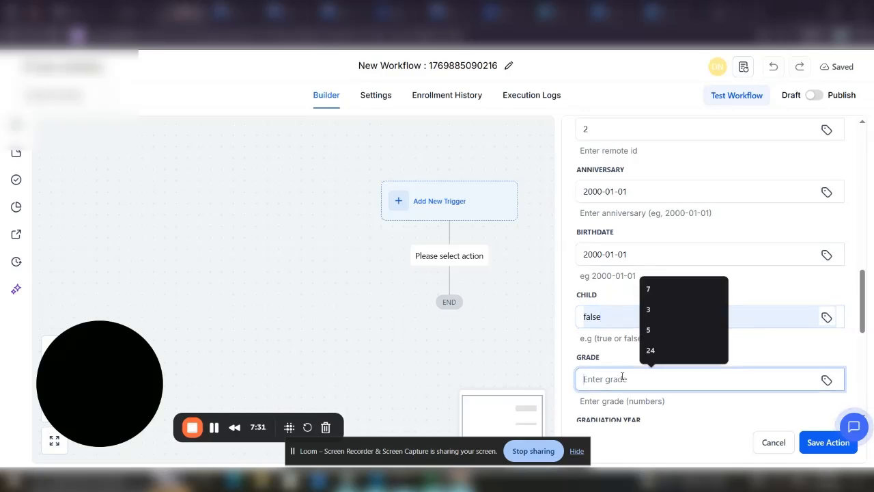
text(5)
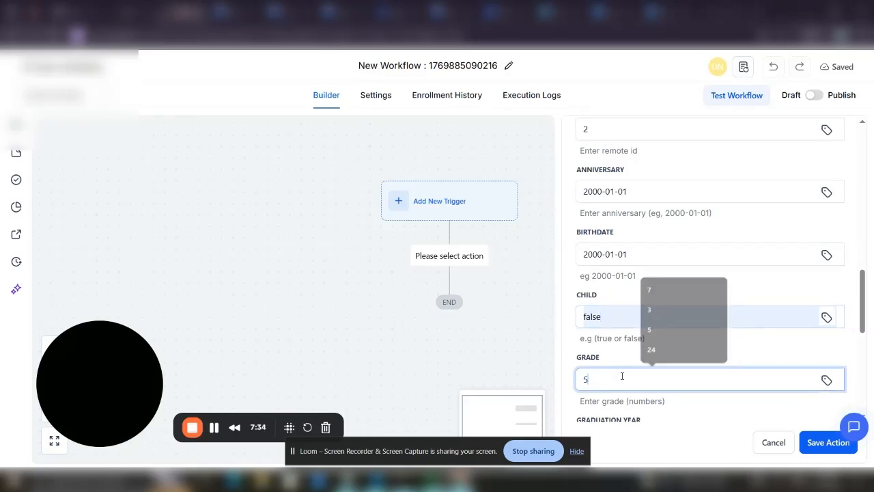
scroll(771, 273, down, 4)
click(694, 183)
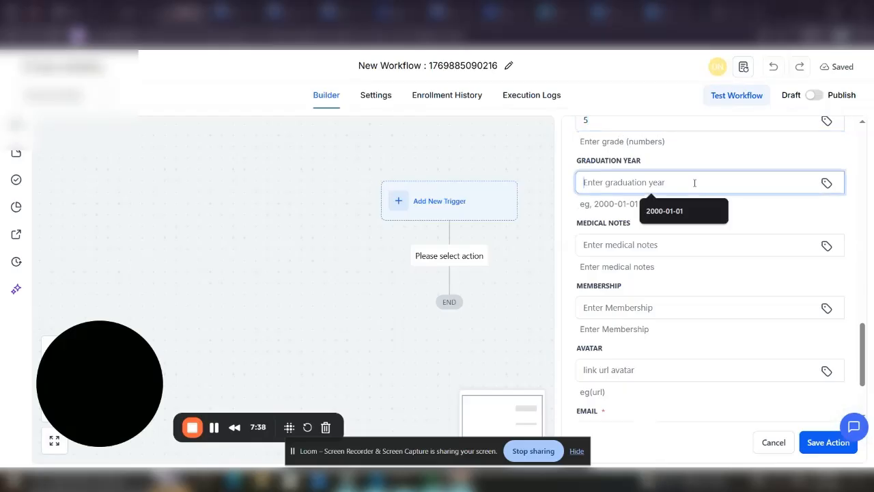
click(668, 210)
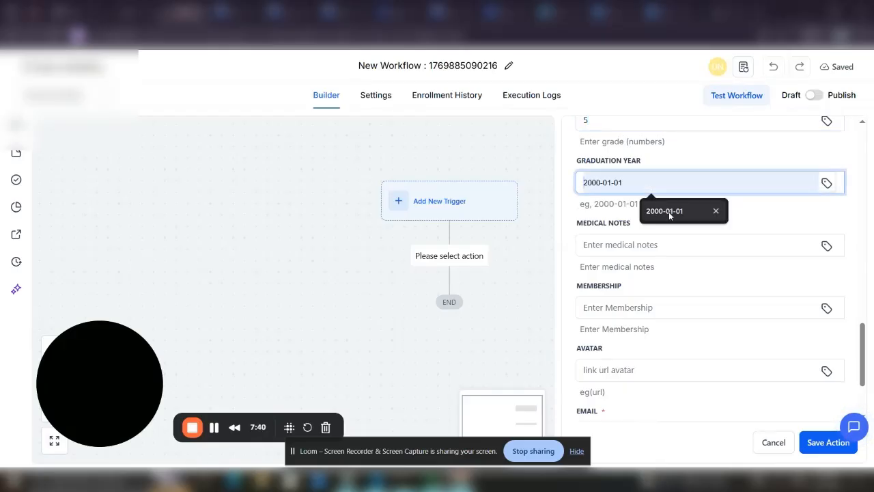
Fill in Medical Notes and set Membership to 'test member'
click(660, 245)
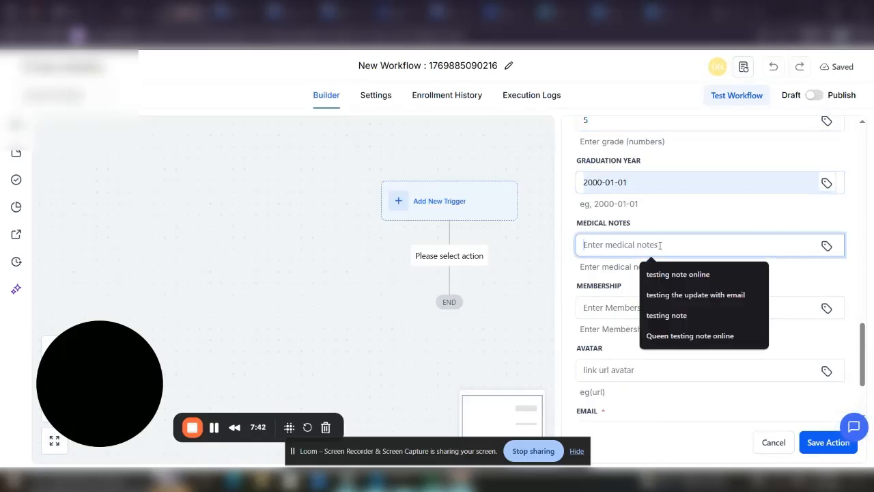
click(664, 276)
text(health issue not non)
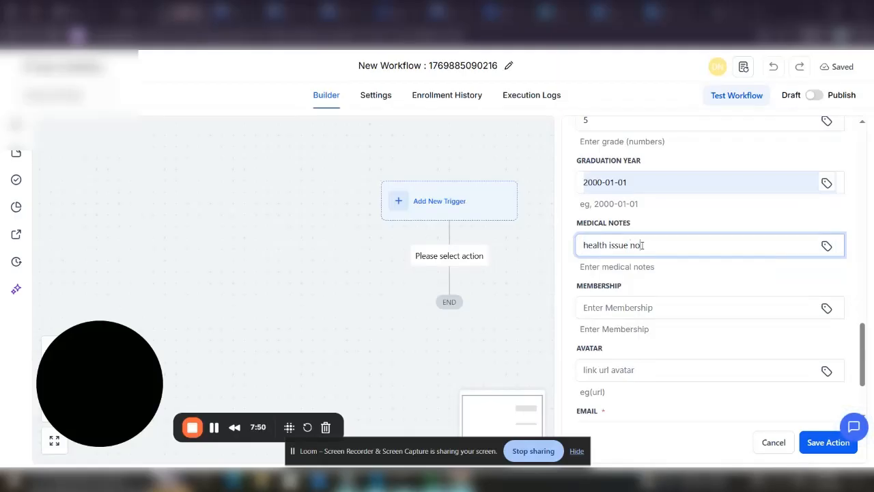
click(635, 306)
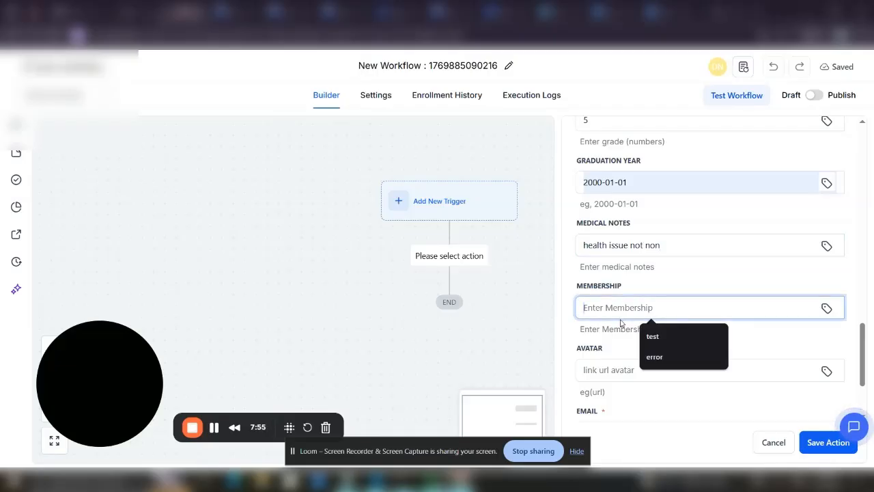
text(yes)
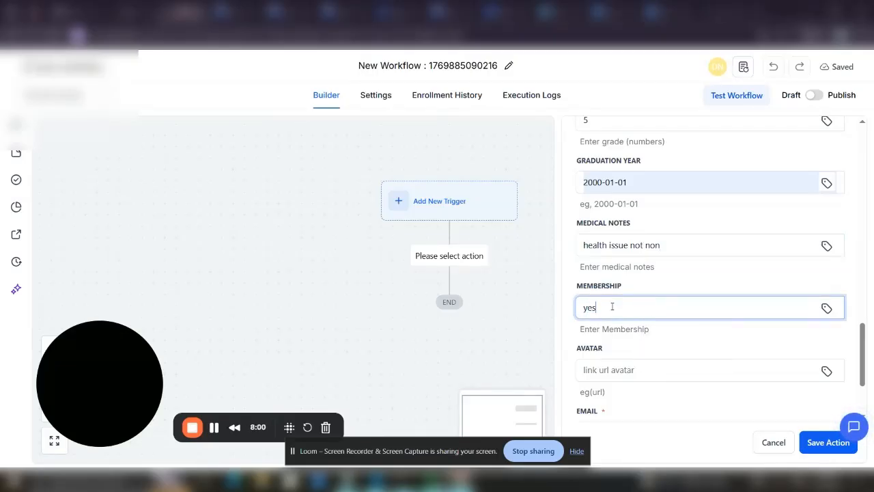
key(BackSpace)
key(BackSpace)
text(t)
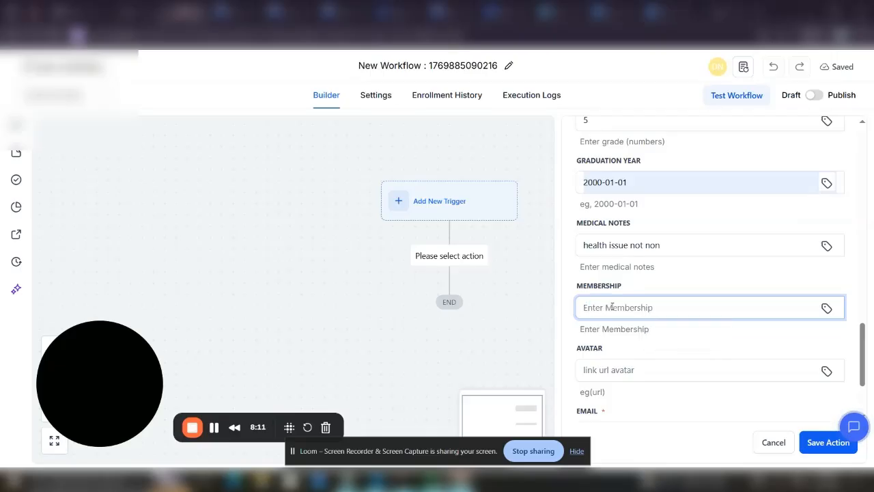
text(test)
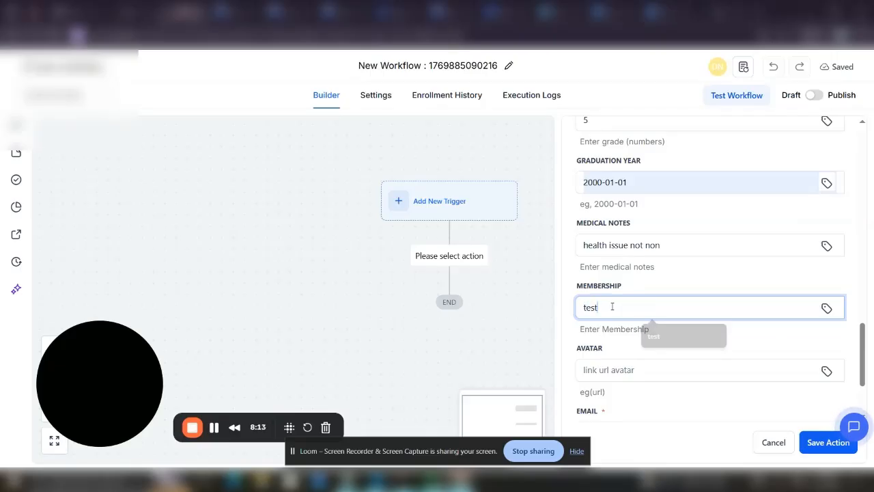
text(member)
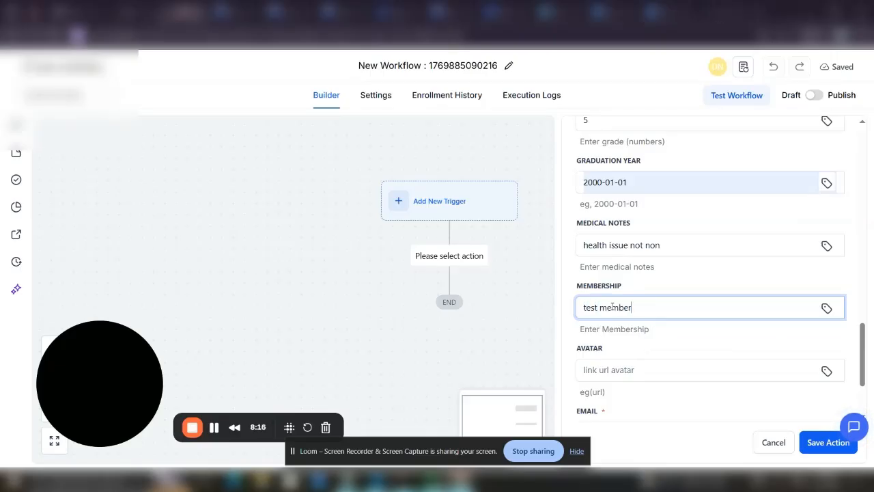
Fill in the avatar URL, the contact's e-mail and the phone number
click(635, 366)
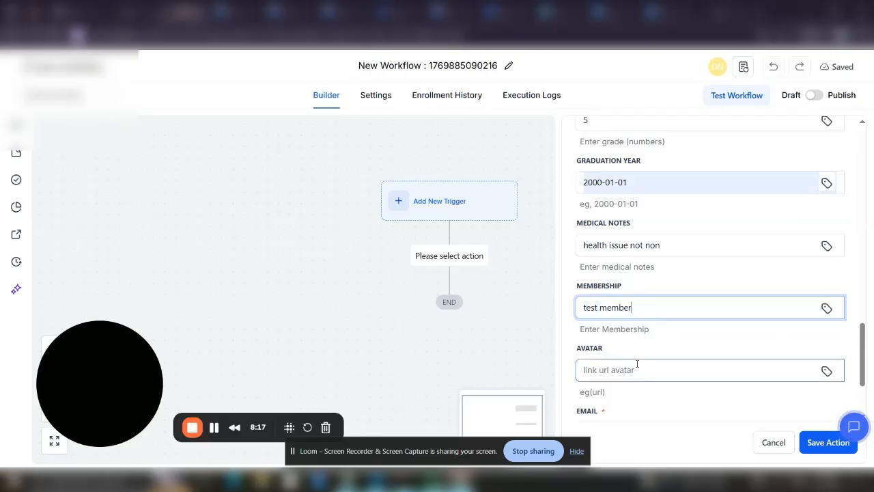
click(687, 321)
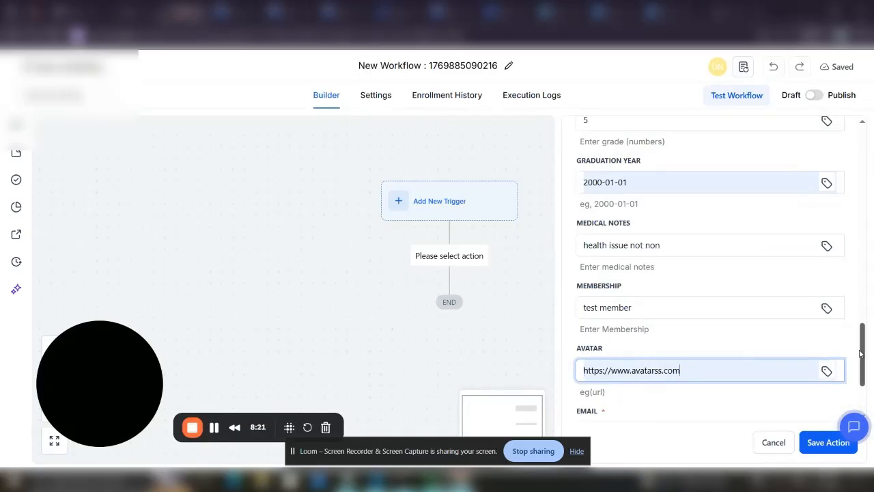
drag(860, 353, 872, 407)
click(679, 315)
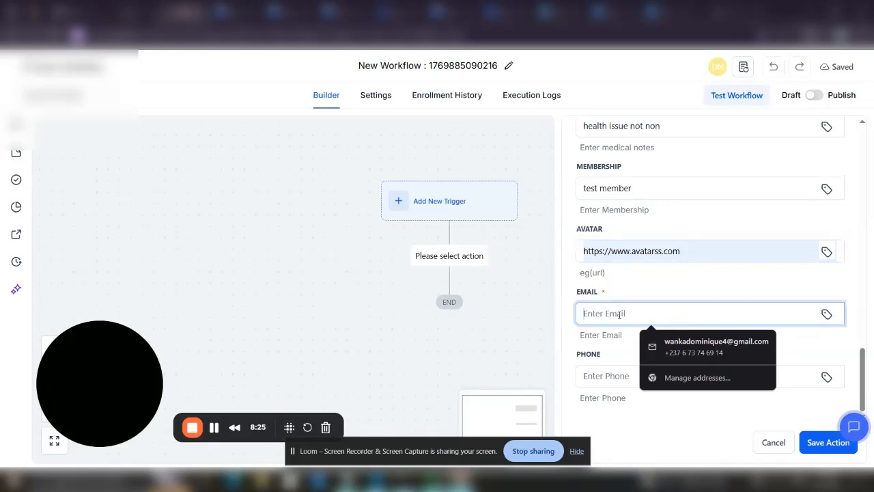
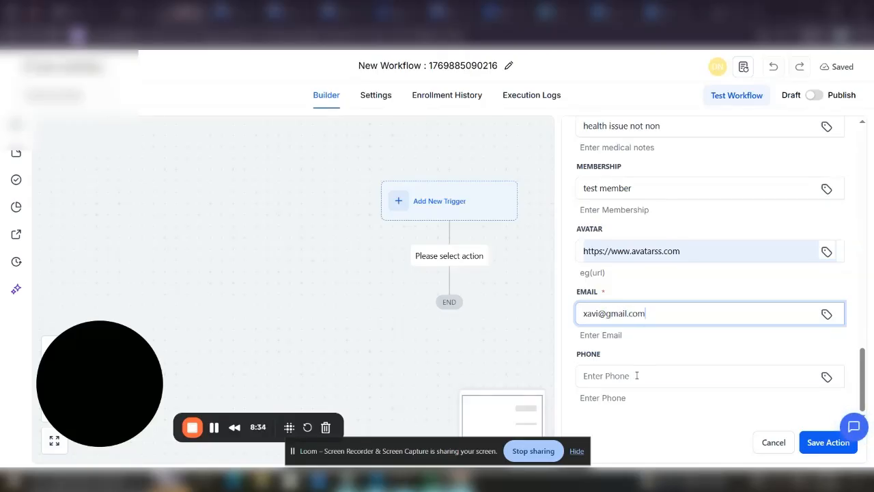
click(635, 376)
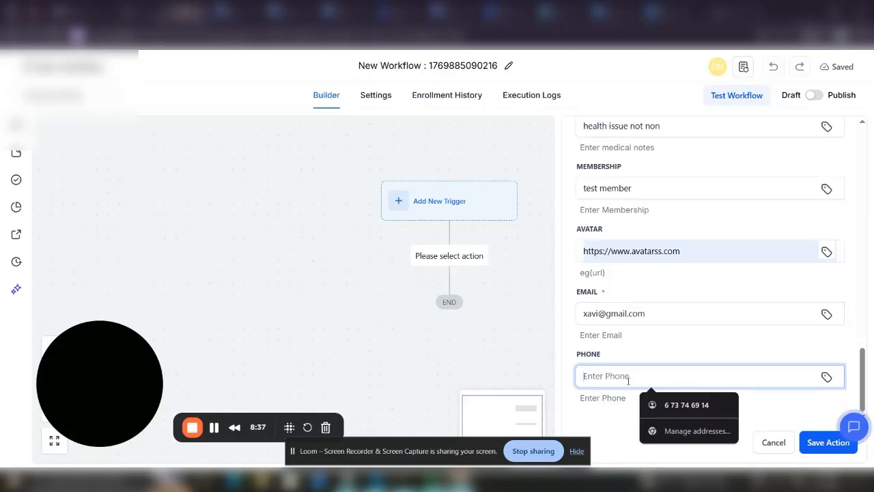
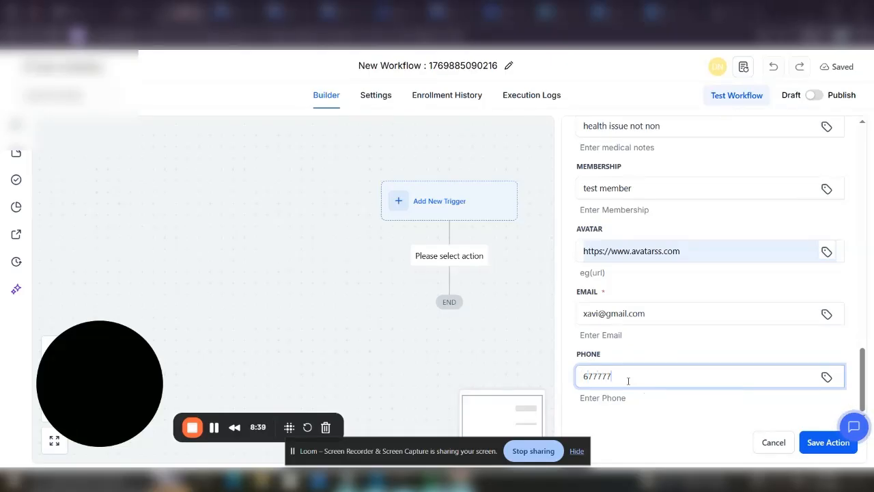
Save the Create Person action and run a workflow test on a chosen contact
click(819, 443)
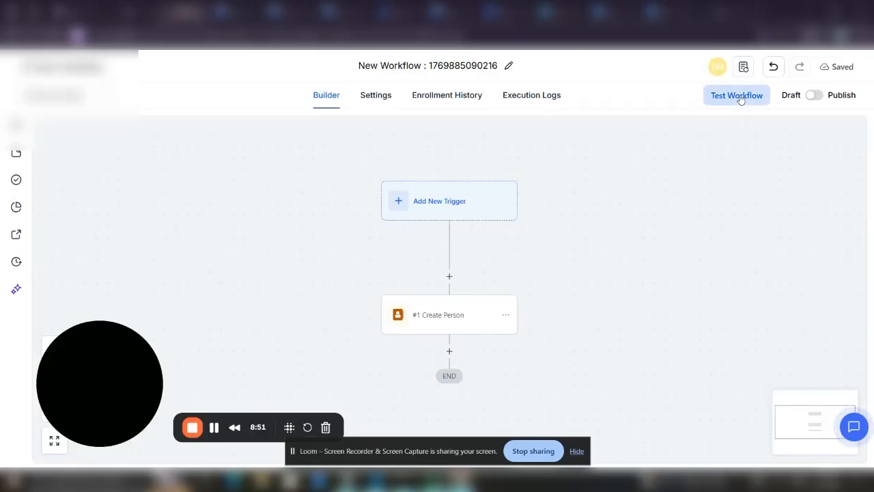
click(738, 96)
click(668, 206)
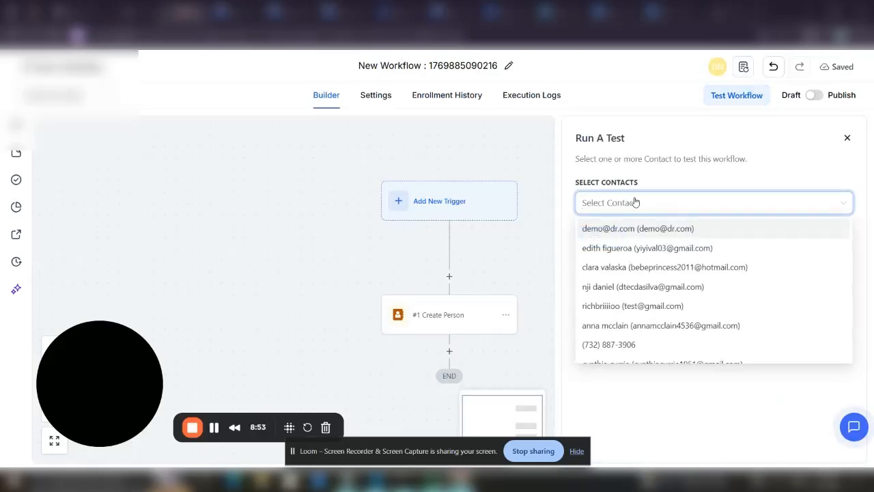
text(nji)
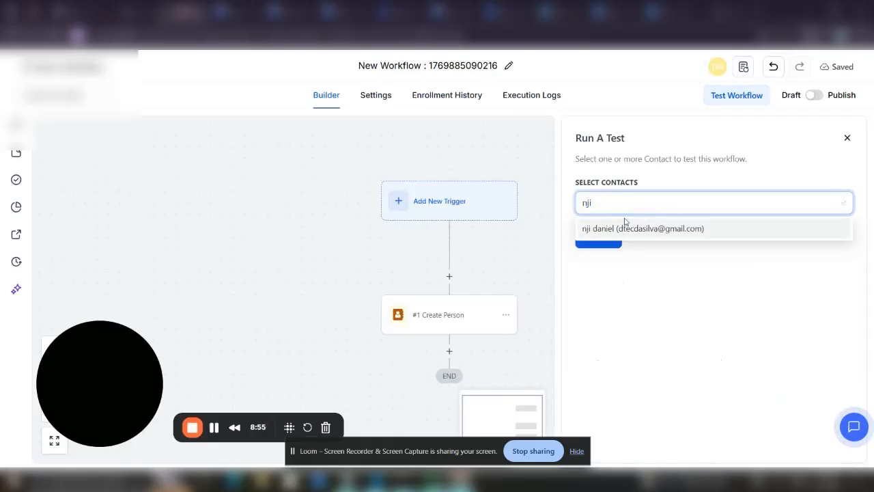
click(624, 229)
click(611, 247)
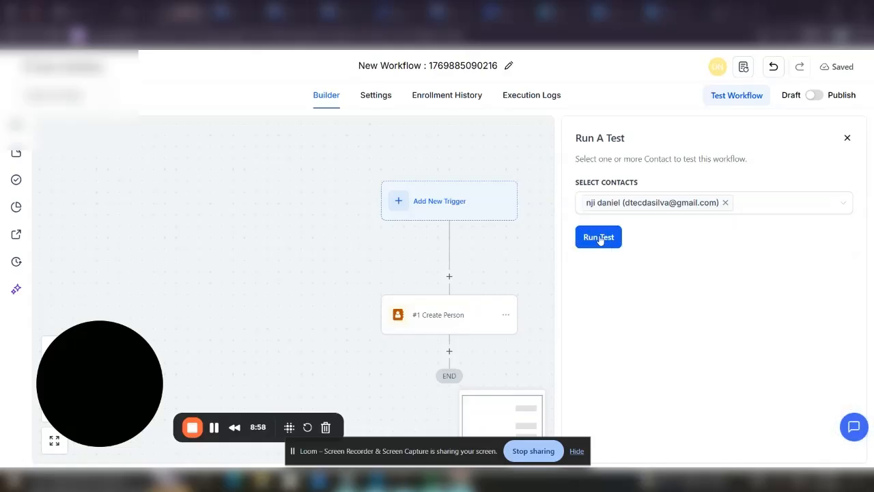
click(605, 238)
scroll(462, 392, down, 2)
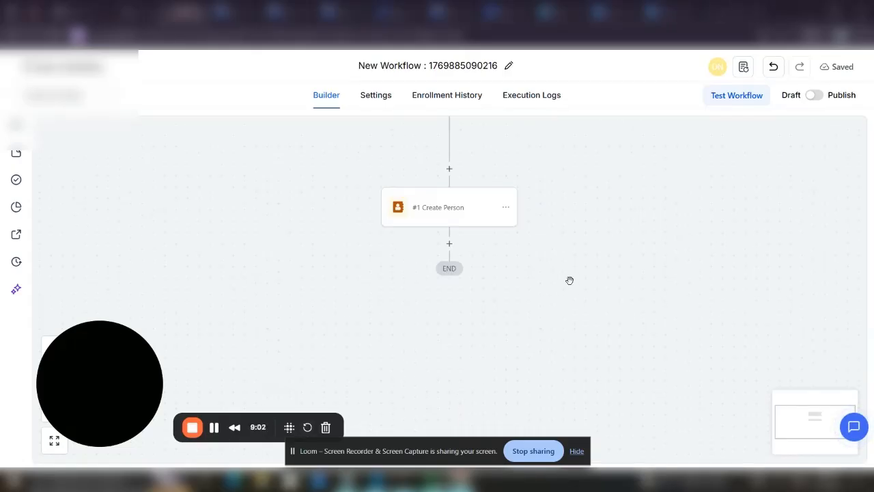
scroll(583, 247, up, 1)
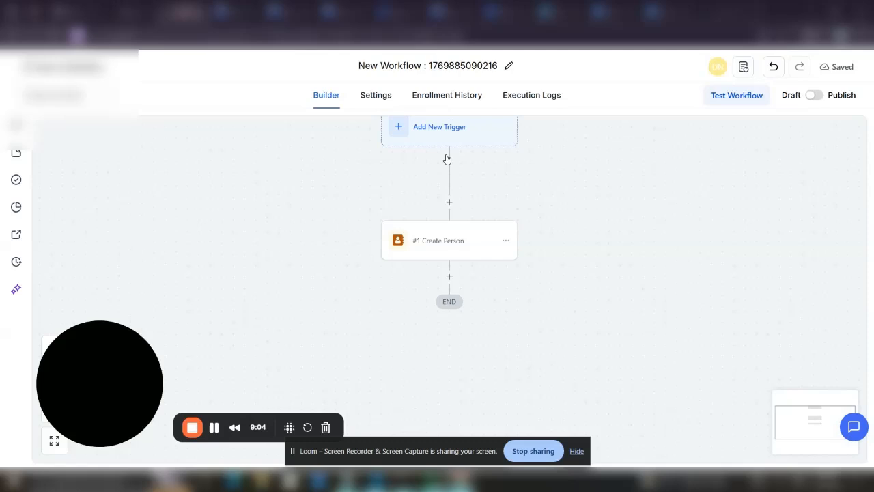
Check the Create Person execution details in the logs, then go to Planning Center
click(429, 95)
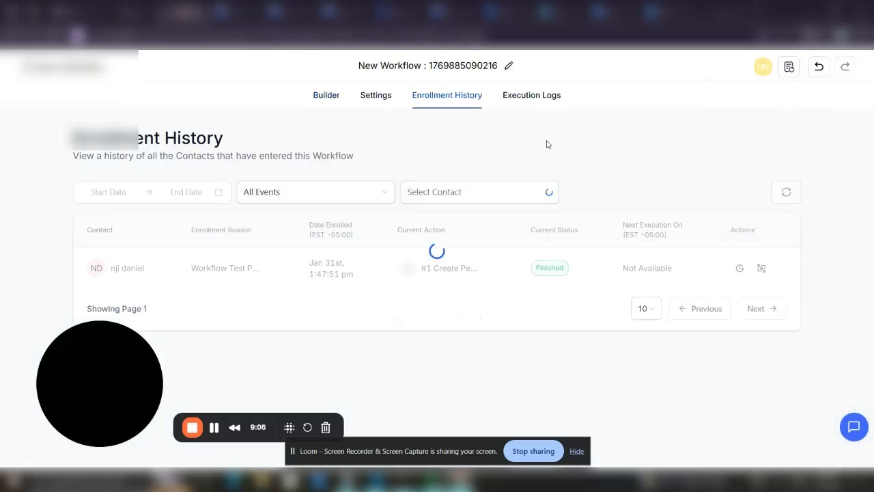
click(540, 96)
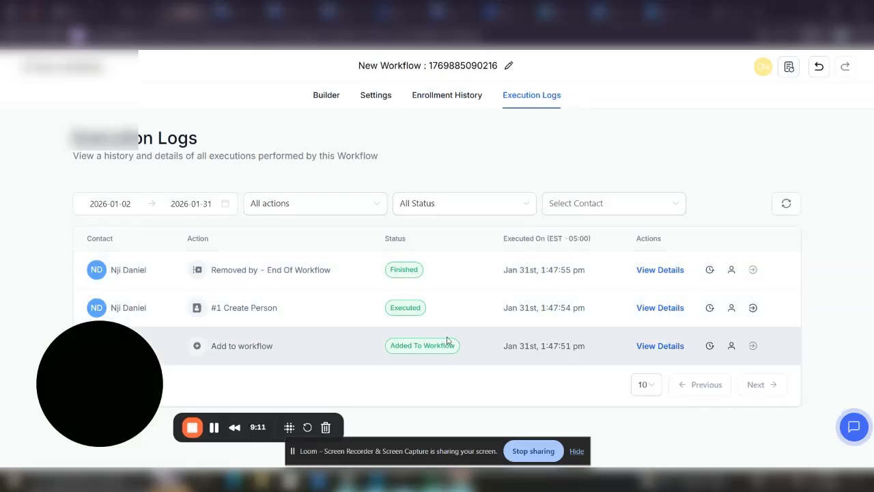
click(660, 308)
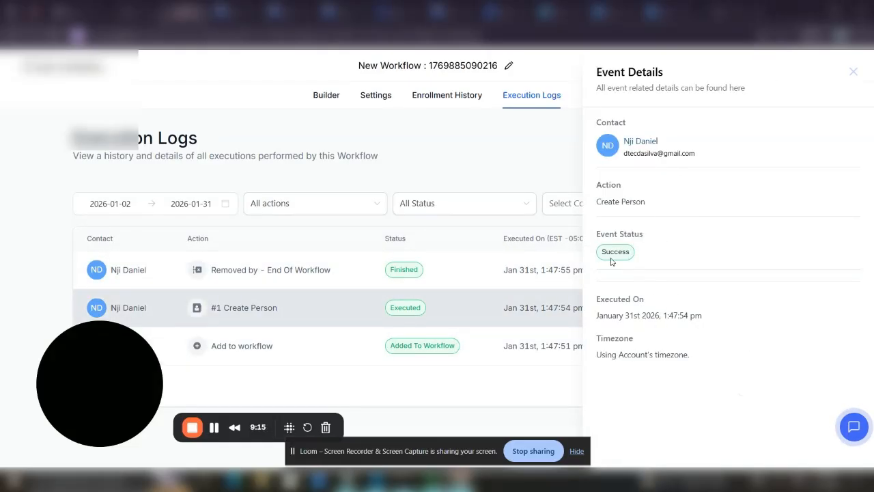
click(853, 72)
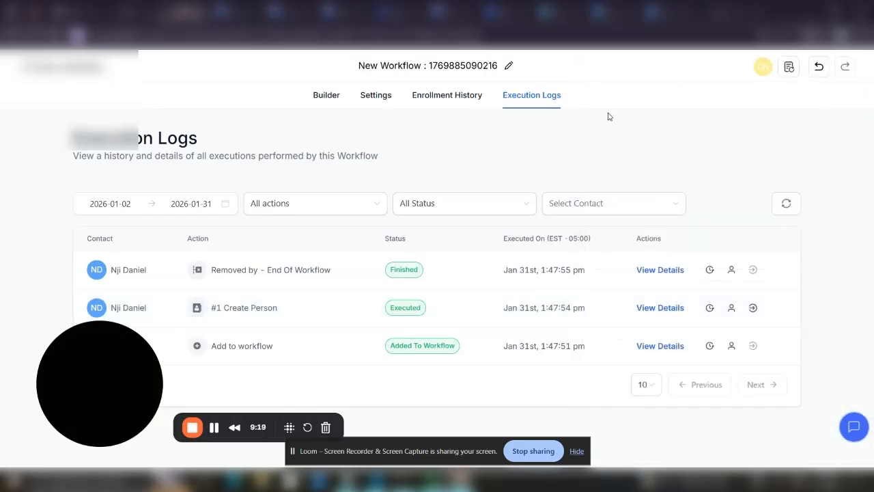
click(615, 12)
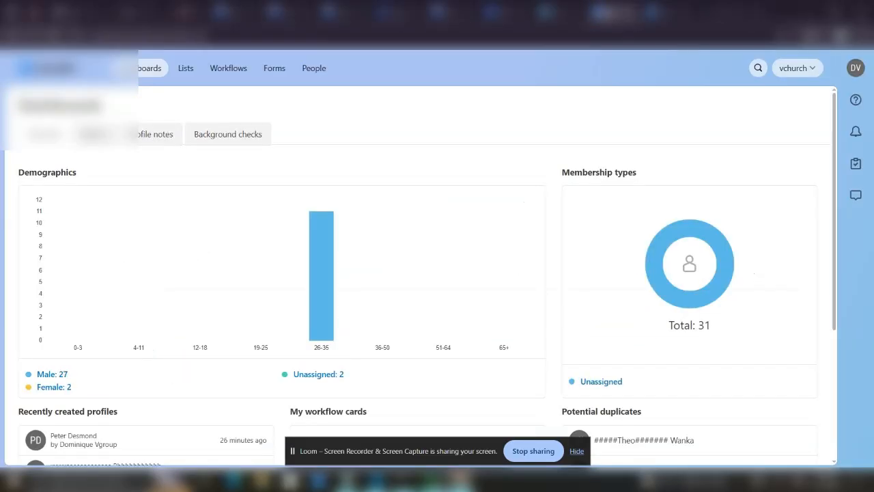
Show Planning Center's People list sorted by Given Name
click(314, 68)
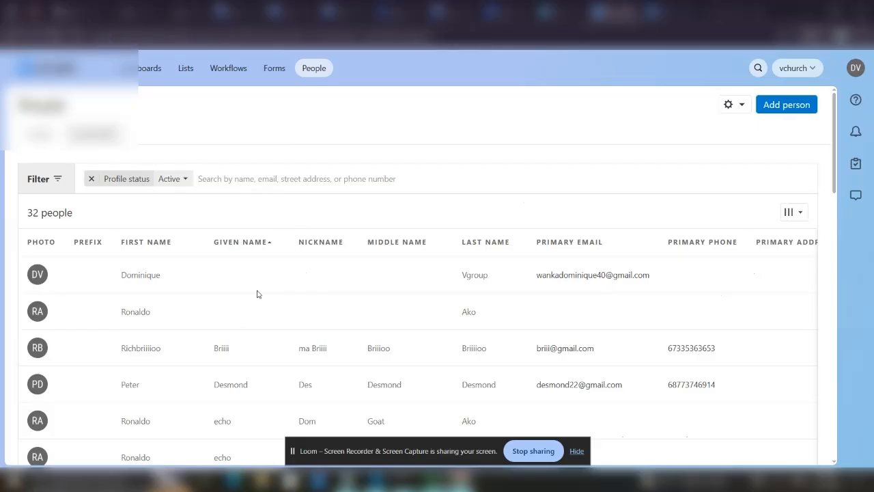
click(258, 244)
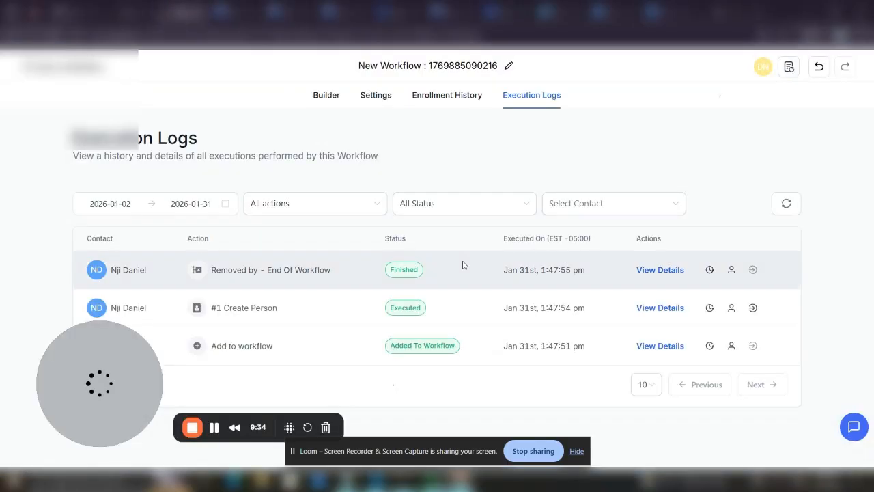
Delete the Create Person step from the workflow in the builder
click(331, 97)
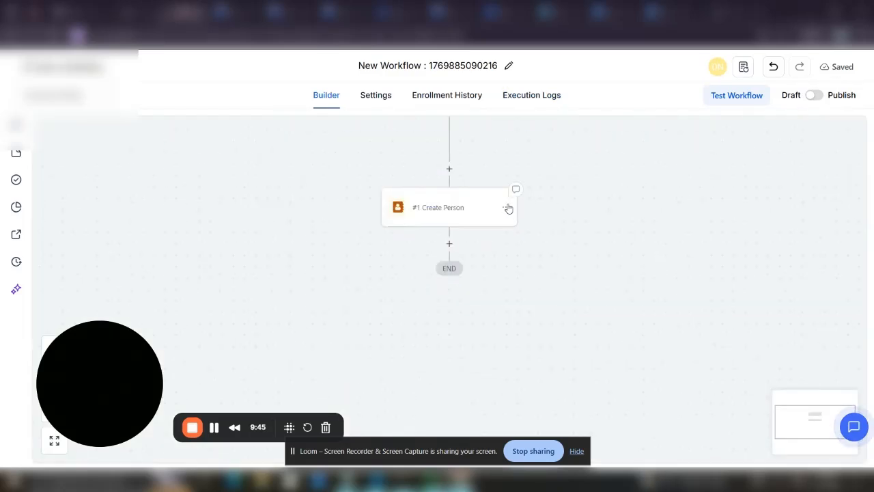
click(507, 208)
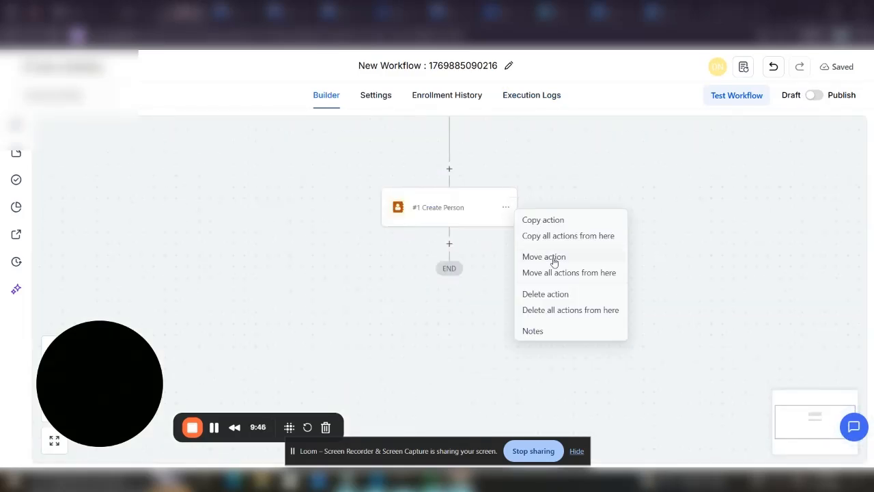
click(555, 294)
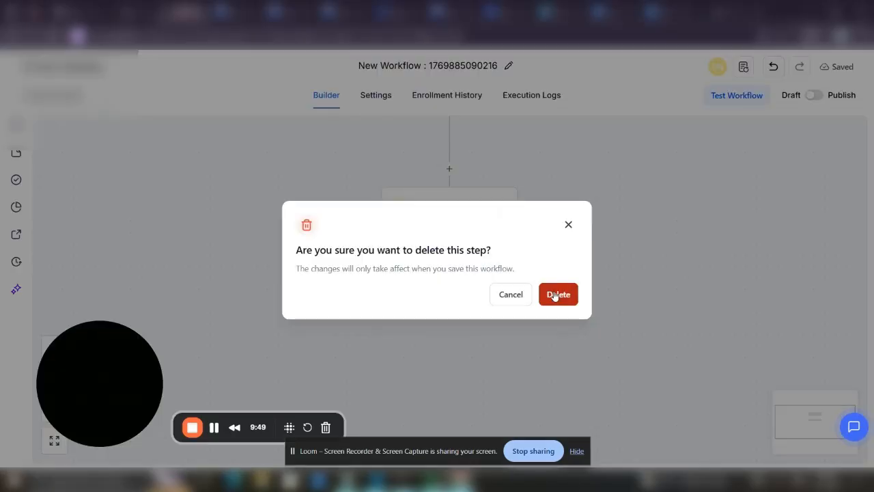
click(557, 294)
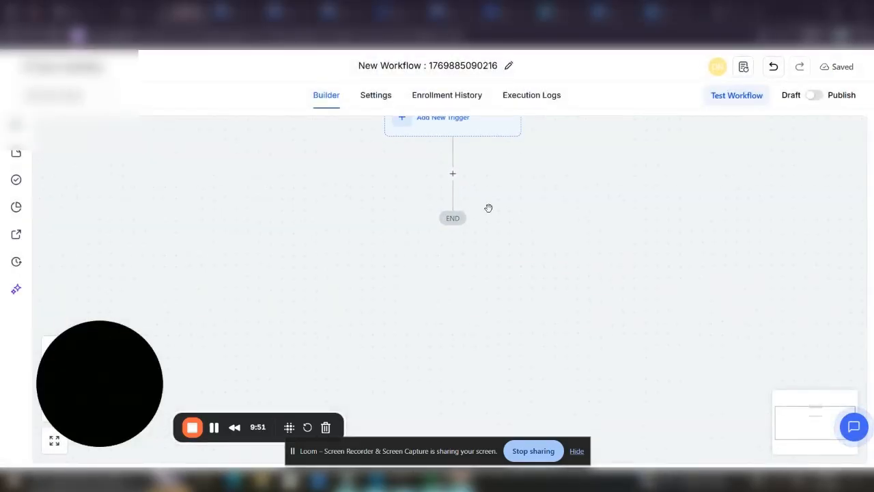
Add a Planning Center Search Person By Email action in its place
click(451, 174)
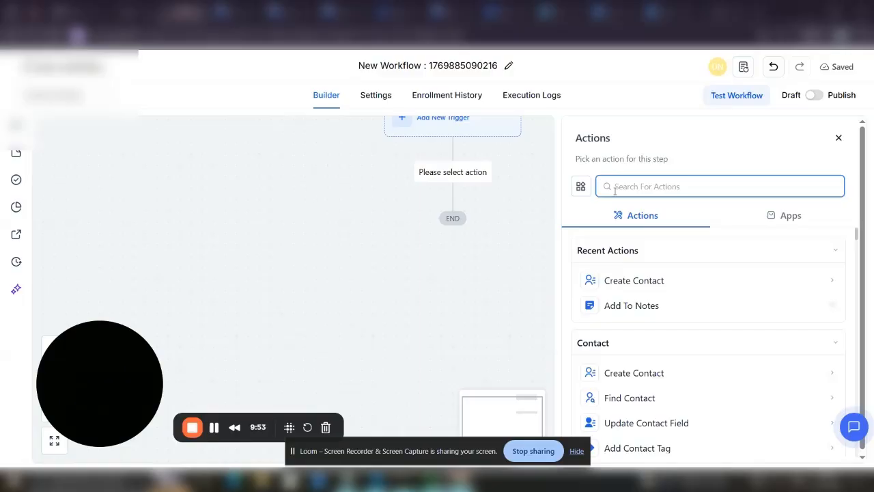
text(plan)
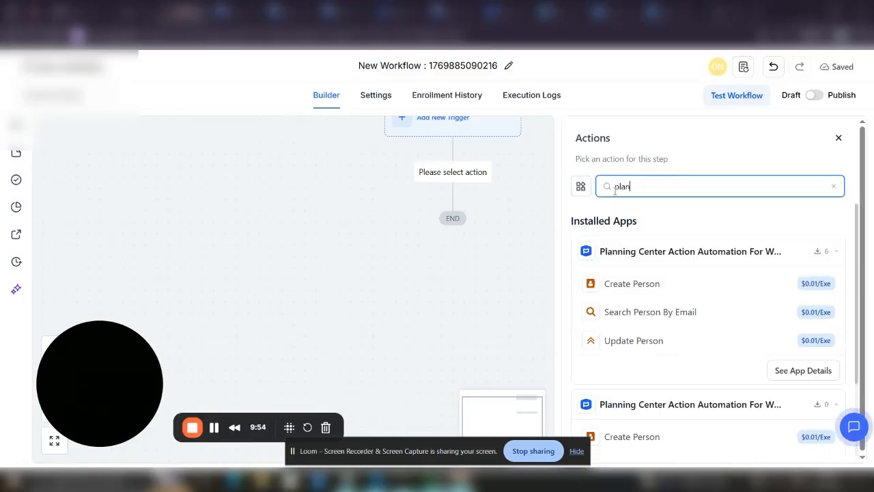
click(678, 317)
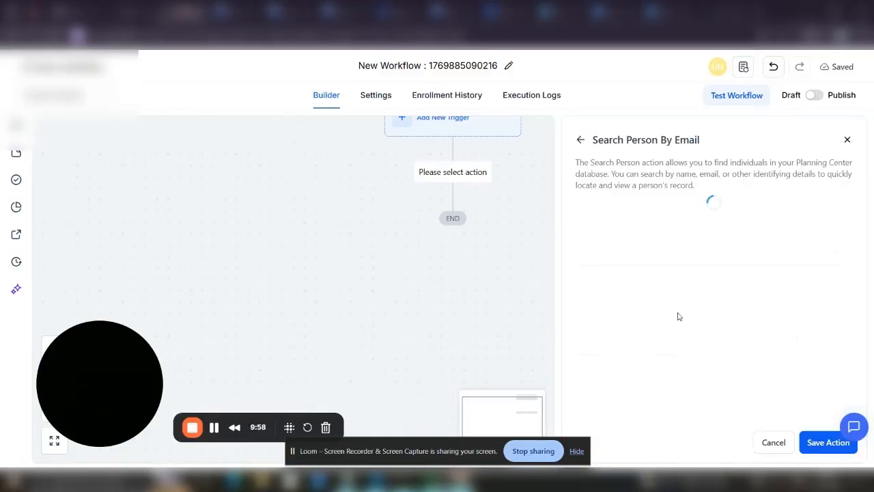
click(673, 278)
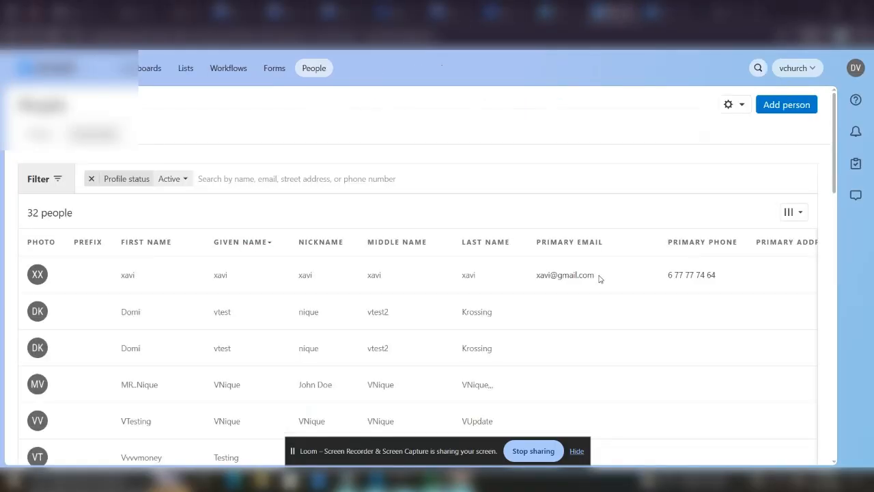
Copy the top person's primary e-mail from Planning Center into the search form's focus
drag(599, 278, 536, 278)
key(ctrl+c)
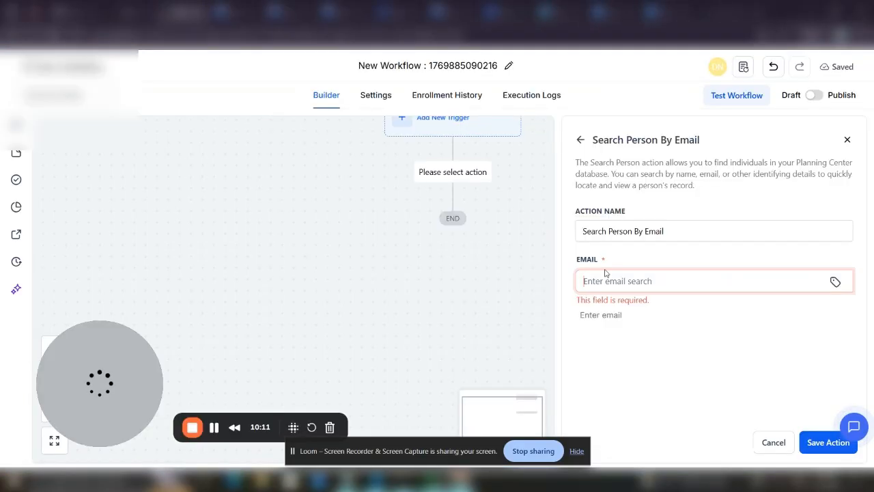
click(608, 282)
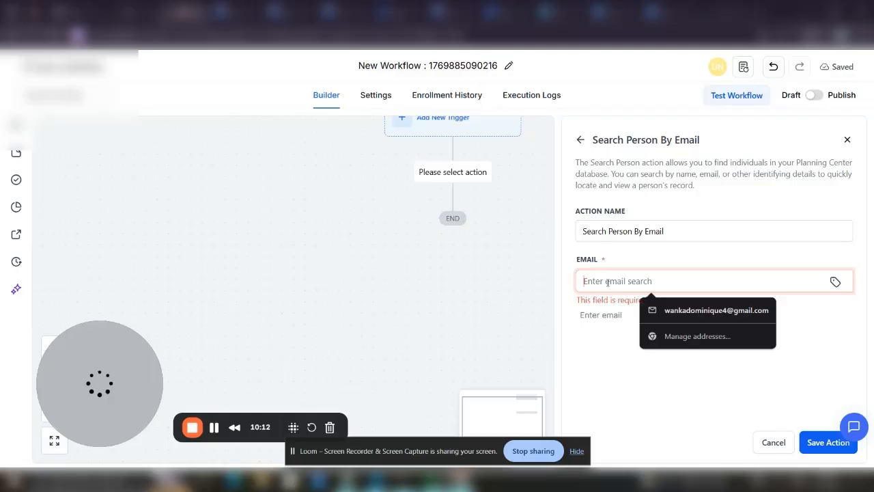
Save Search Person By Email with the copied e-mail and test it on a contact
key(ctrl+v)
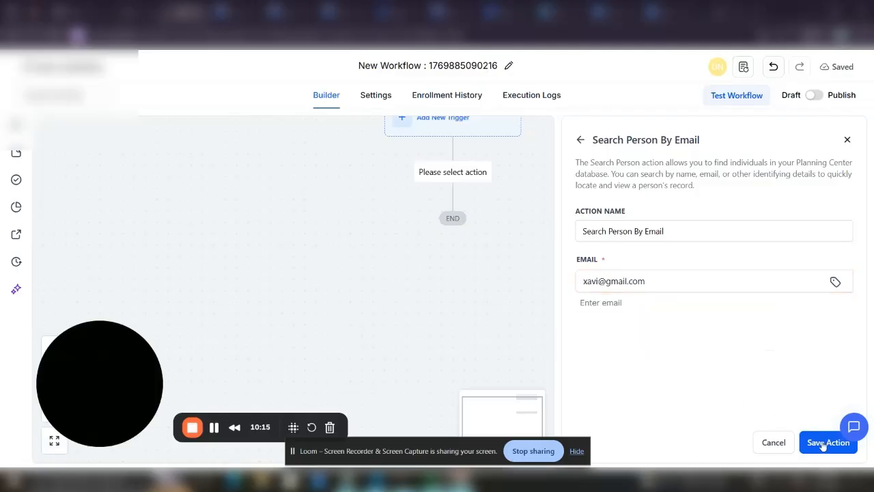
click(823, 442)
click(736, 101)
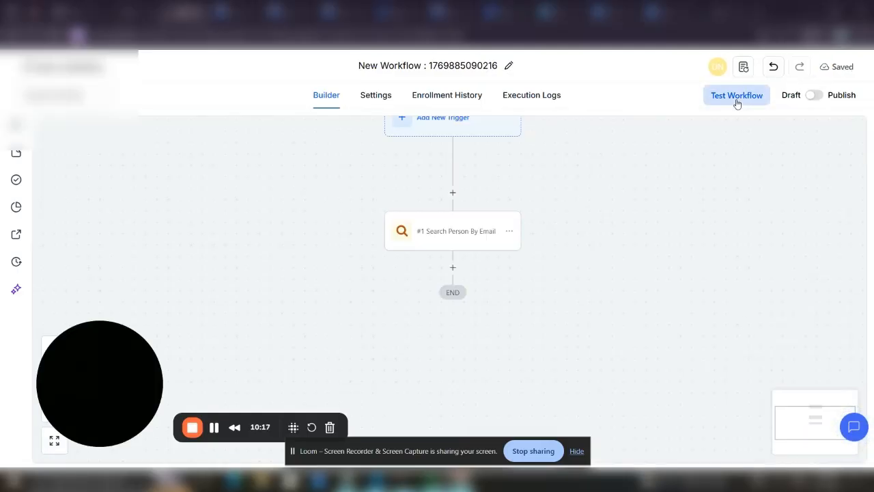
click(644, 205)
text(test)
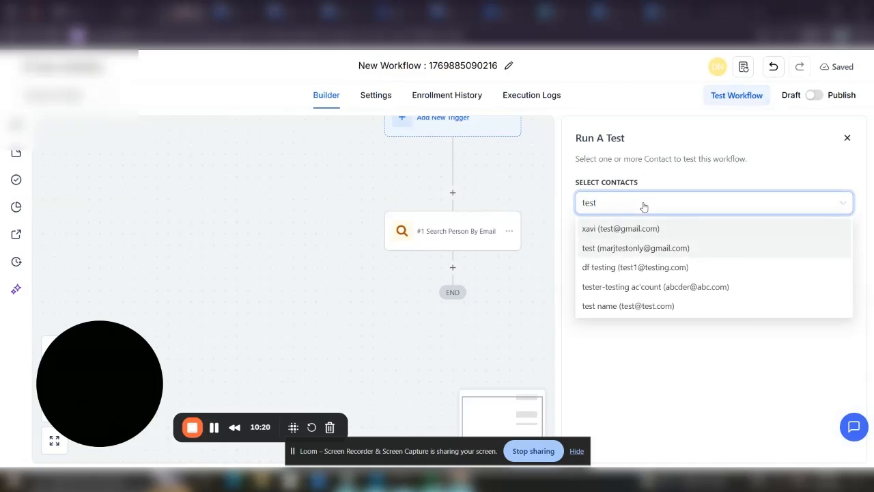
click(630, 230)
click(653, 404)
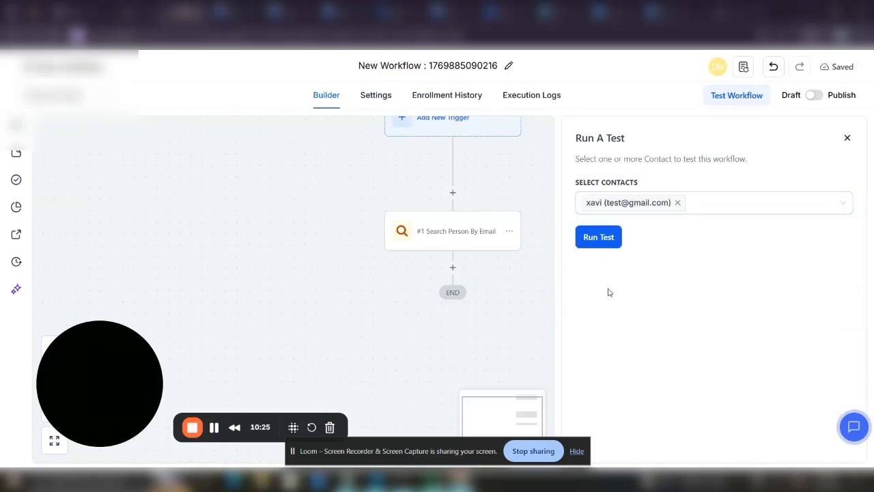
click(594, 238)
Confirm in the execution logs that the person was found, then return to the builder
click(443, 96)
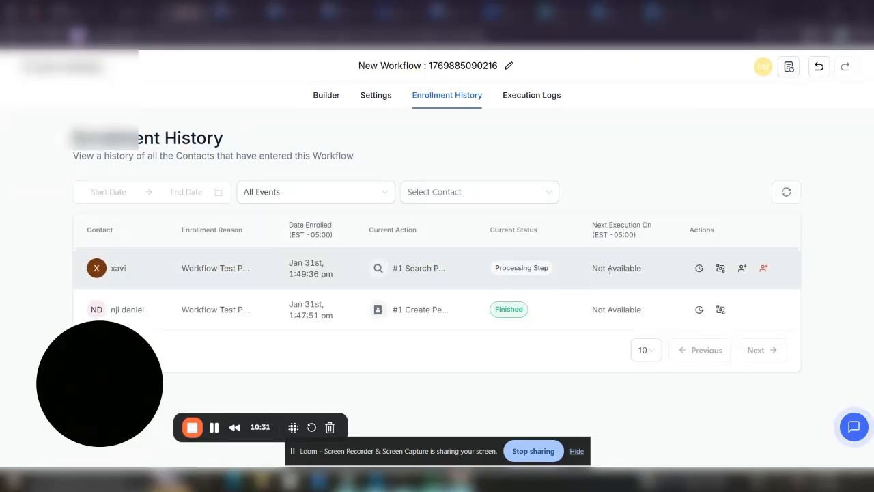
click(787, 193)
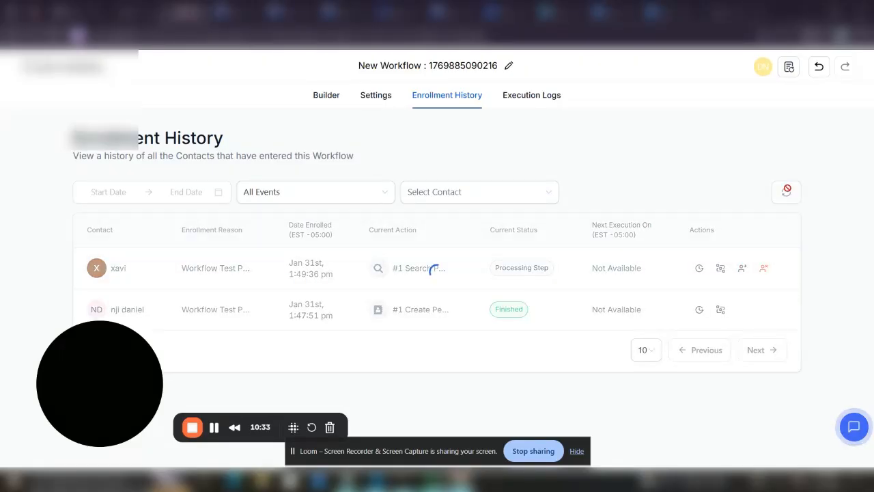
click(530, 98)
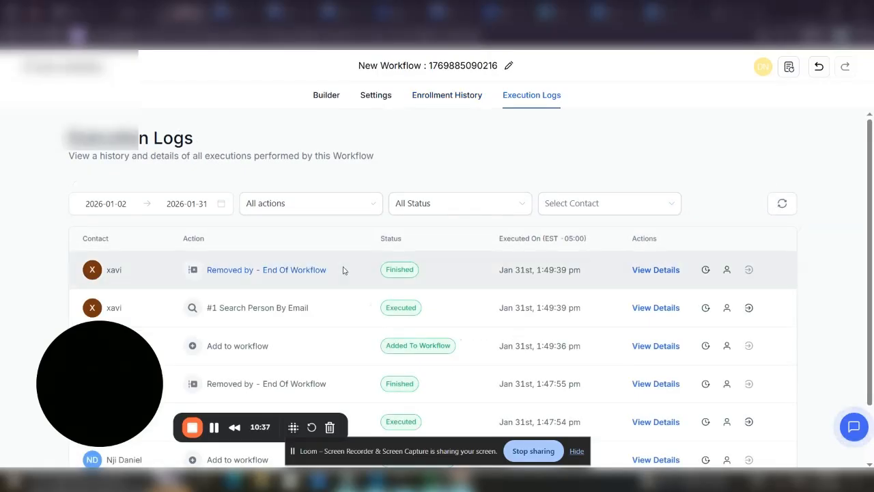
click(664, 308)
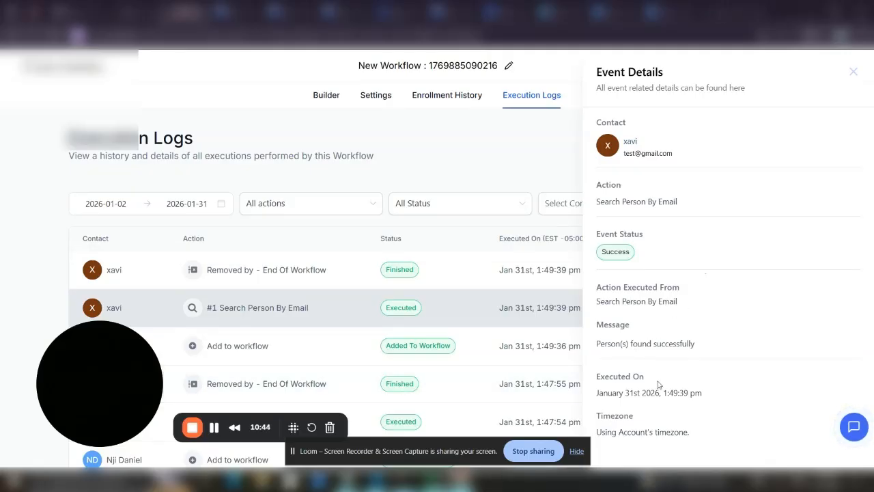
click(853, 80)
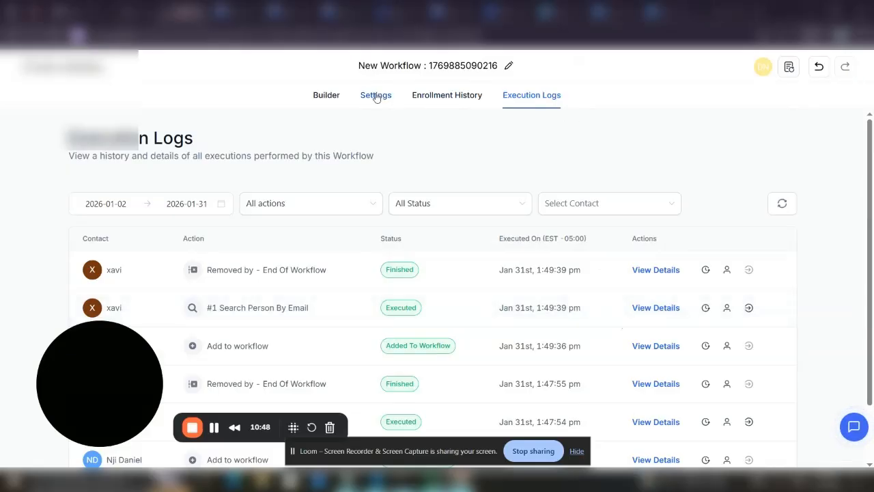
click(330, 97)
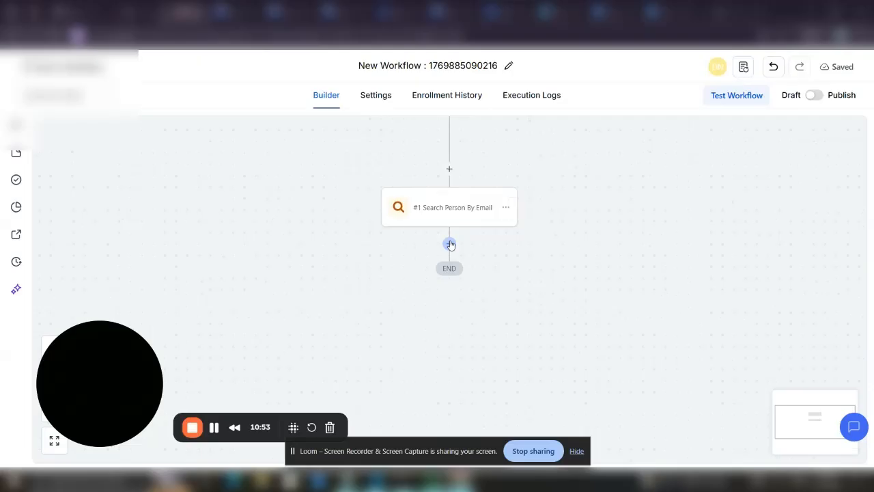
Add a Planning Center Update Person step with Person ID mapped to the search step's Id
click(449, 244)
text(plann)
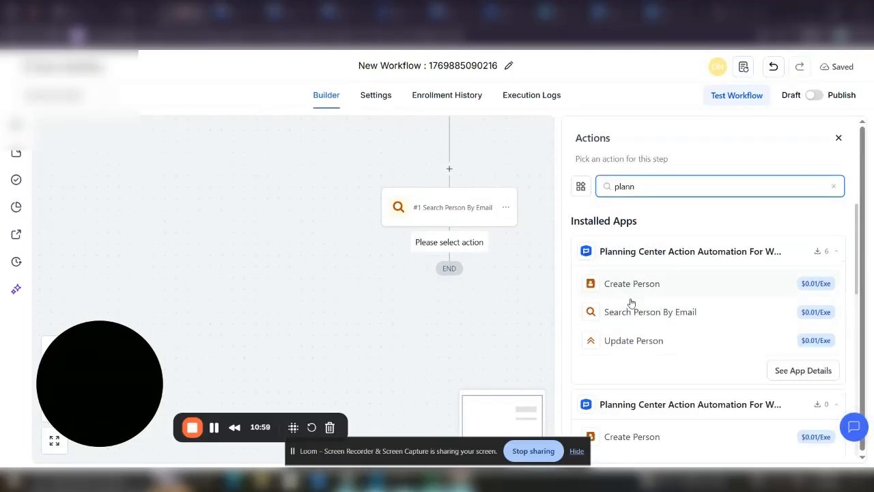
click(630, 341)
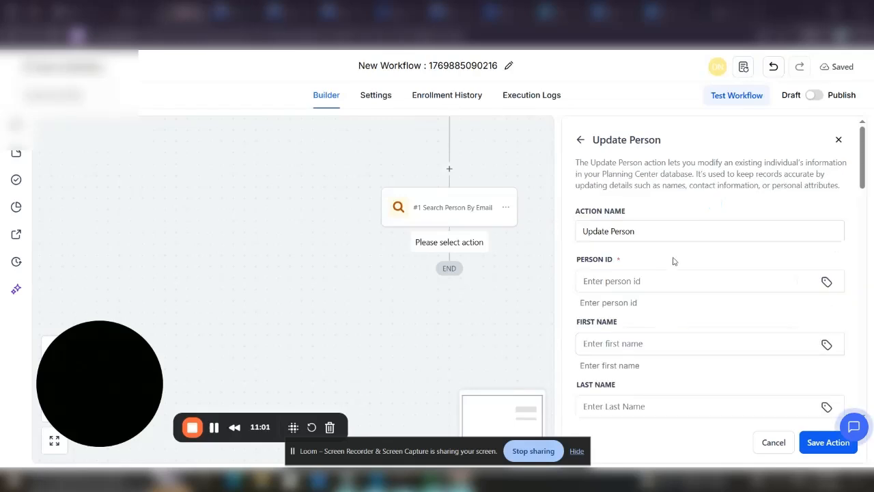
click(826, 282)
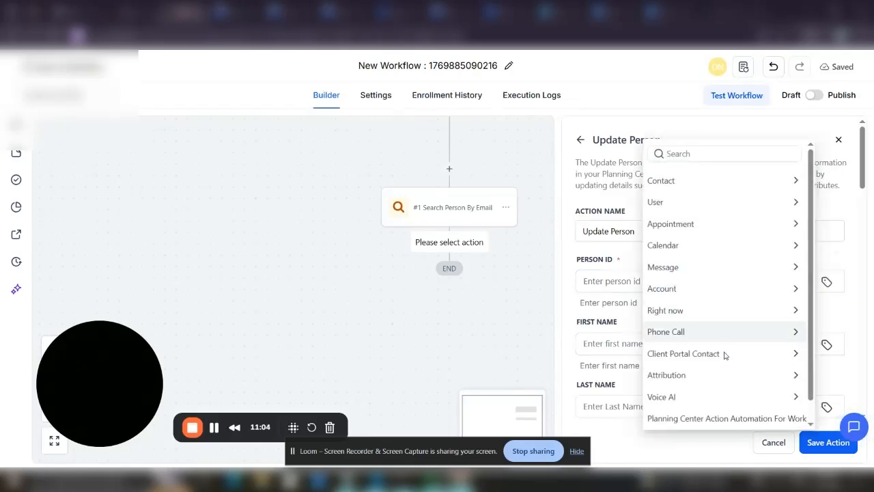
click(703, 417)
click(712, 308)
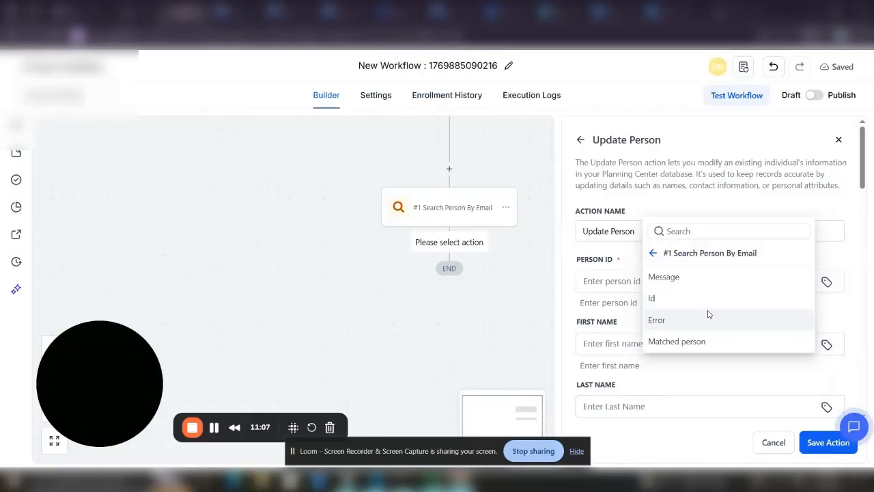
click(679, 298)
Give the Update Person step a new first name and save it
click(656, 345)
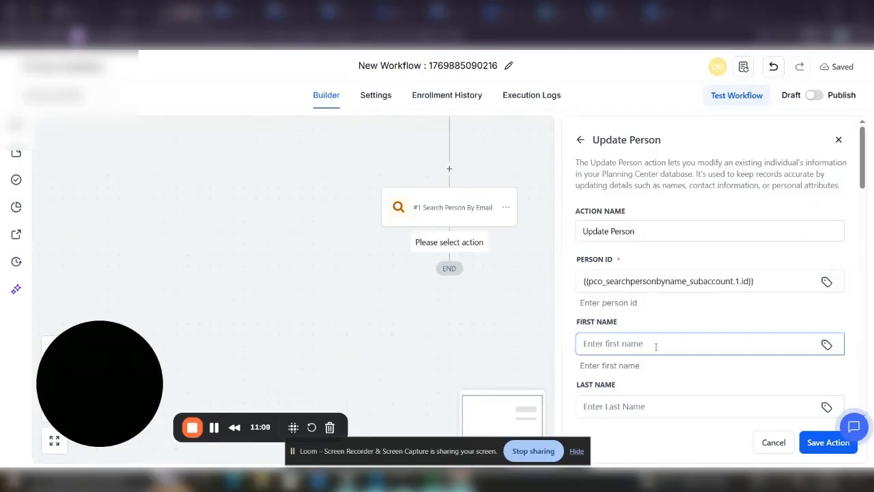
text(Cl)
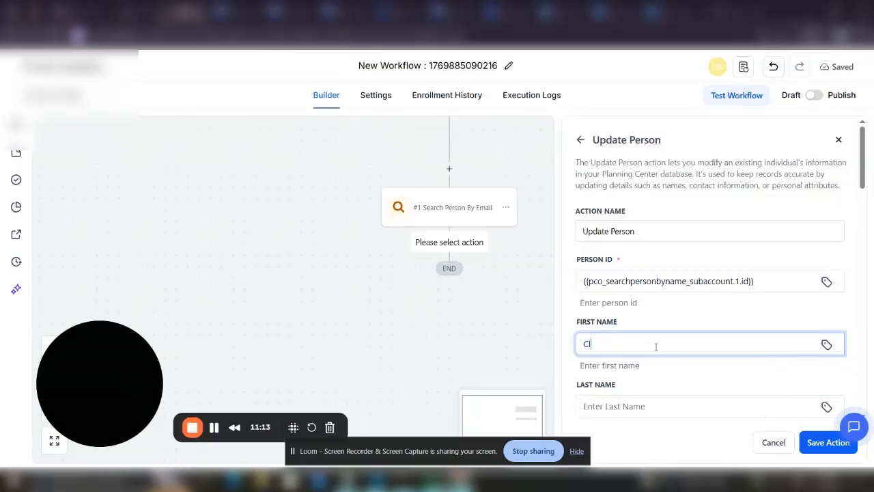
key(BackSpace)
key(BackSpace)
text(C)
click(419, 396)
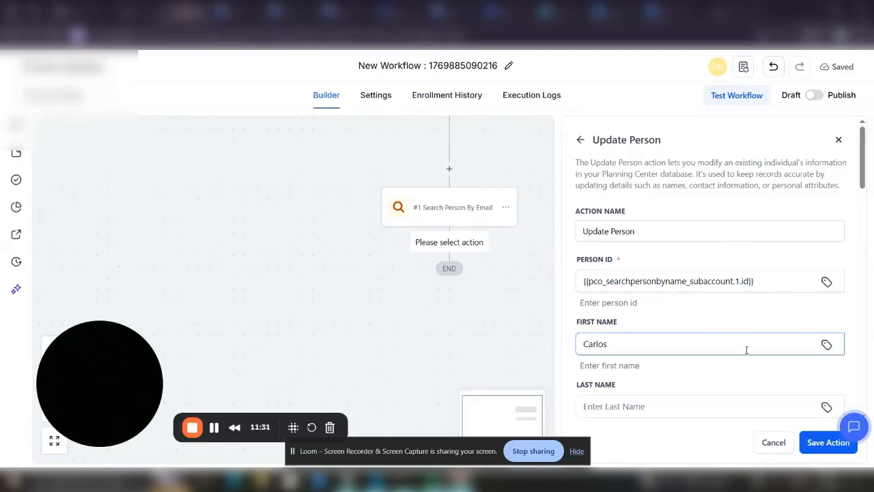
scroll(864, 167, down, 2)
scroll(862, 142, up, 2)
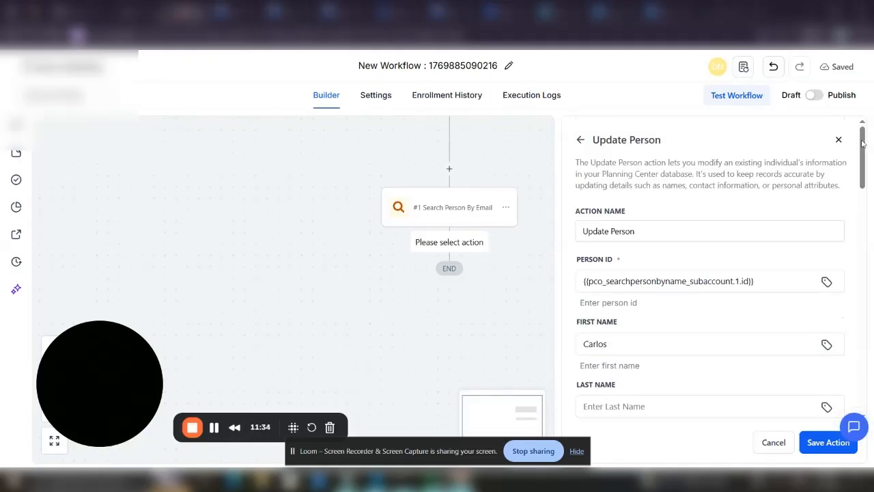
click(819, 443)
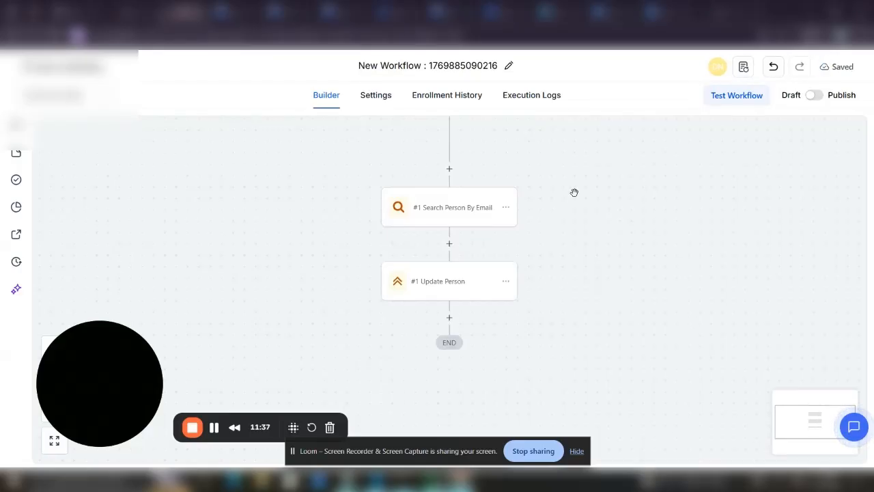
Reload the enrollment history, then run a workflow test on a chosen contact
click(461, 101)
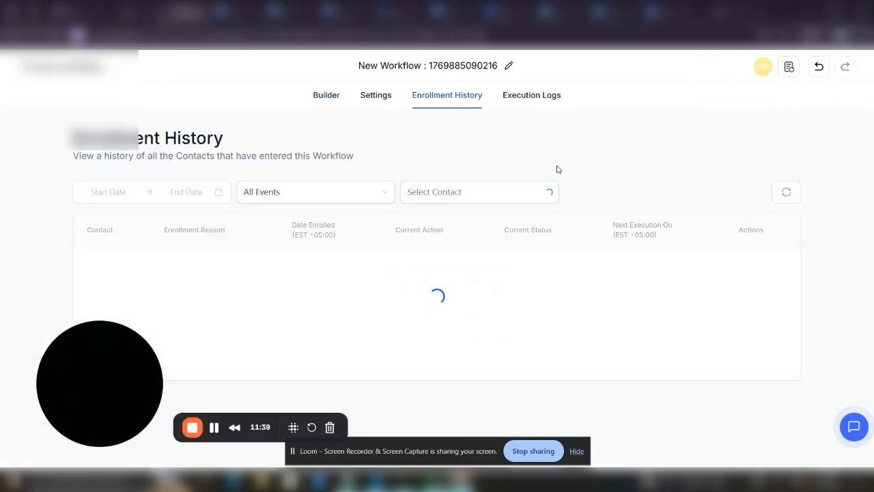
click(785, 197)
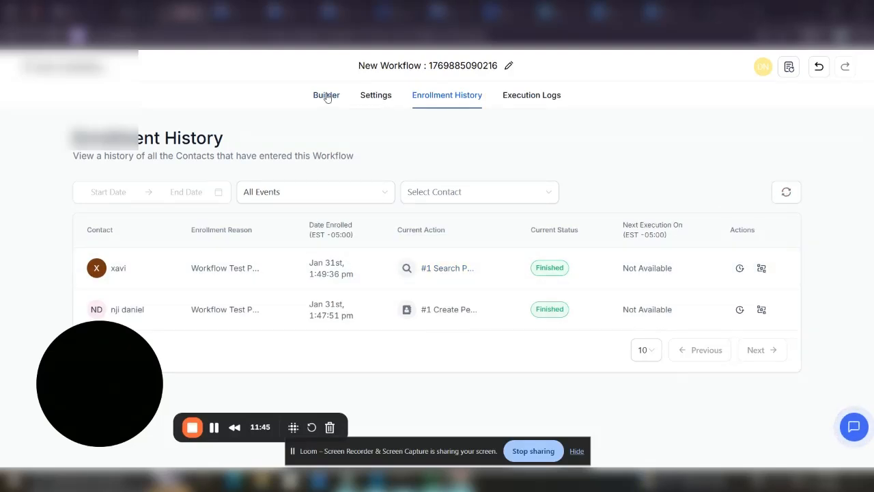
click(326, 96)
click(740, 93)
click(657, 207)
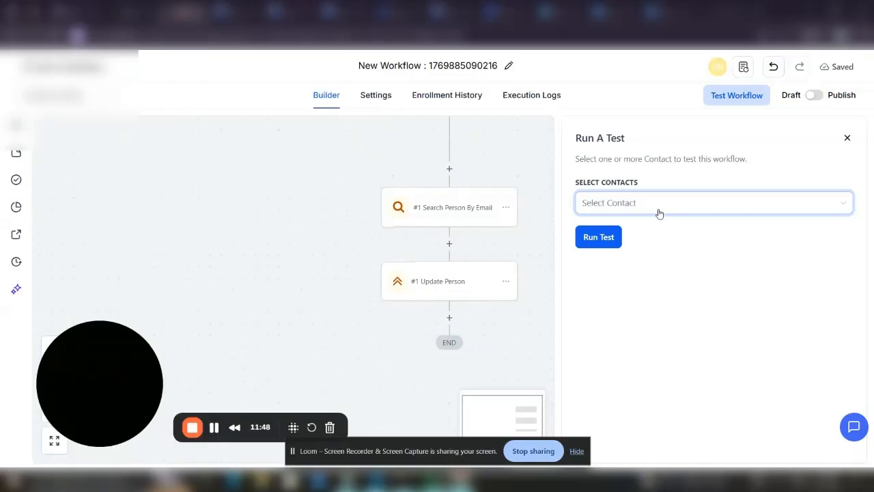
text(nj)
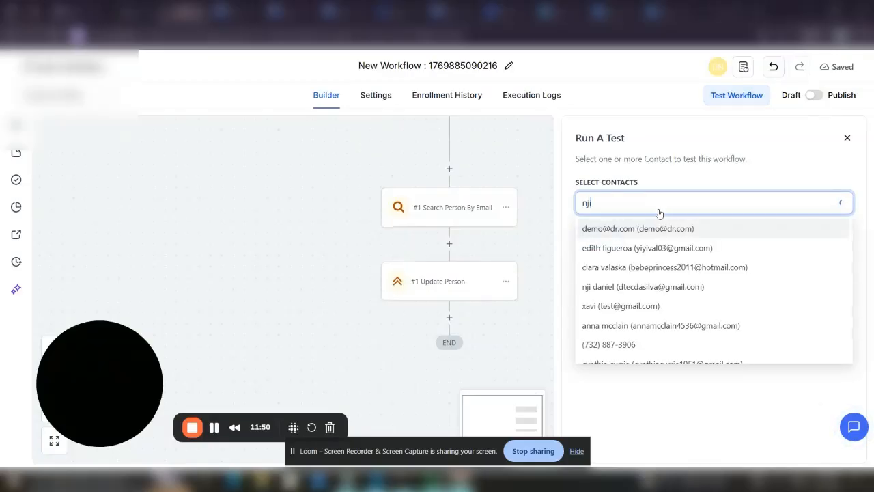
text(i)
click(618, 229)
click(608, 248)
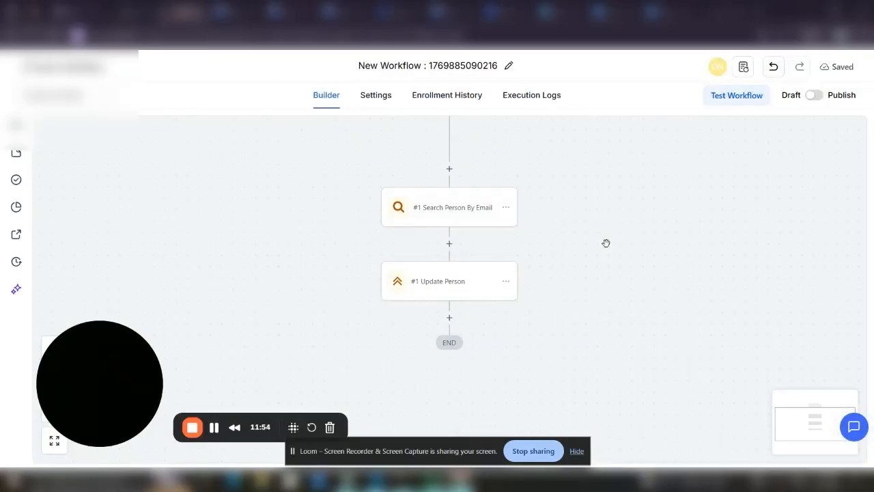
Verify Update Person succeeded in the execution logs, then return to Planning Center's People list
click(445, 95)
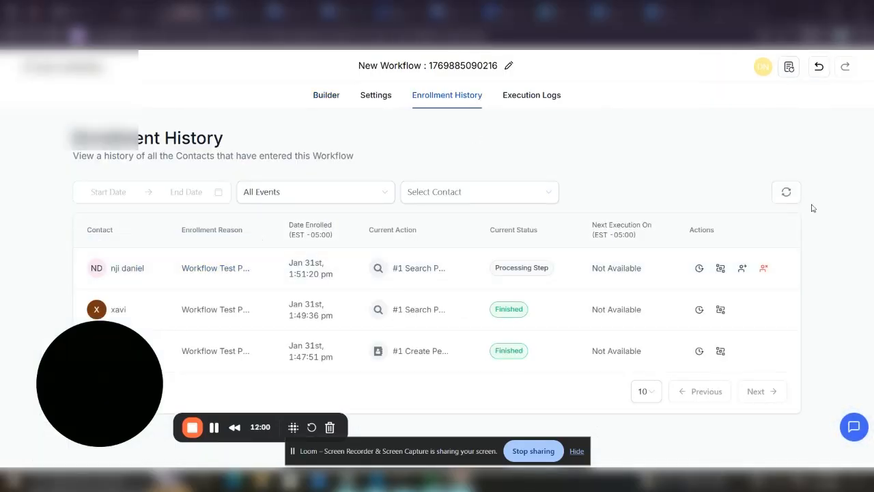
click(787, 192)
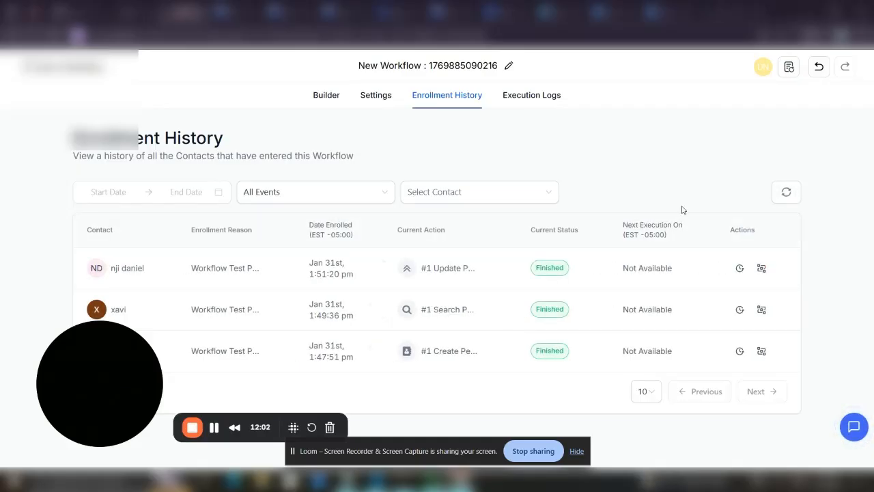
click(513, 97)
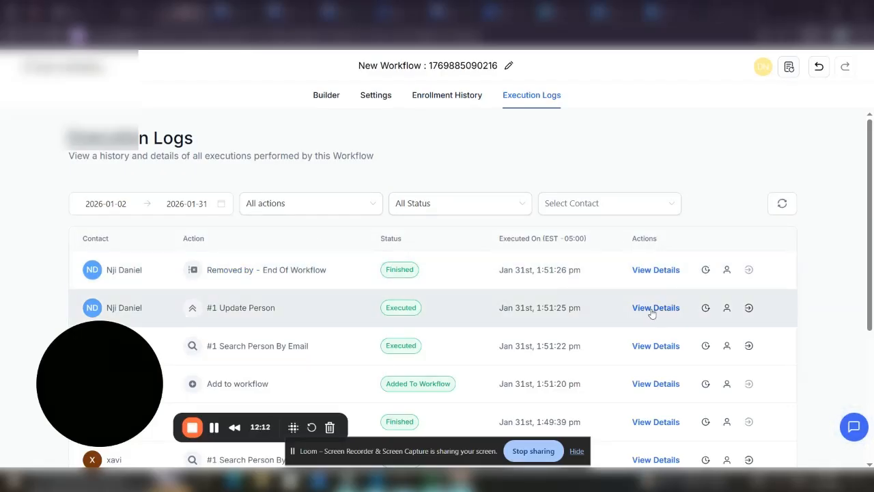
click(652, 308)
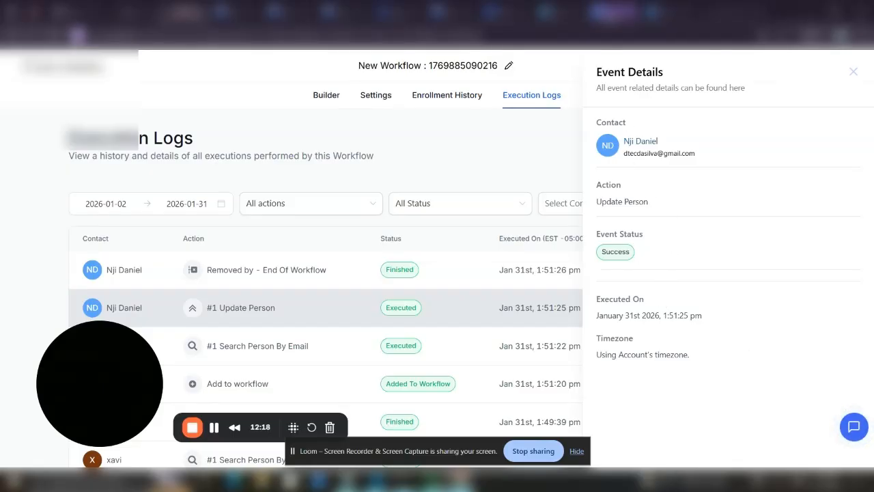
click(610, 13)
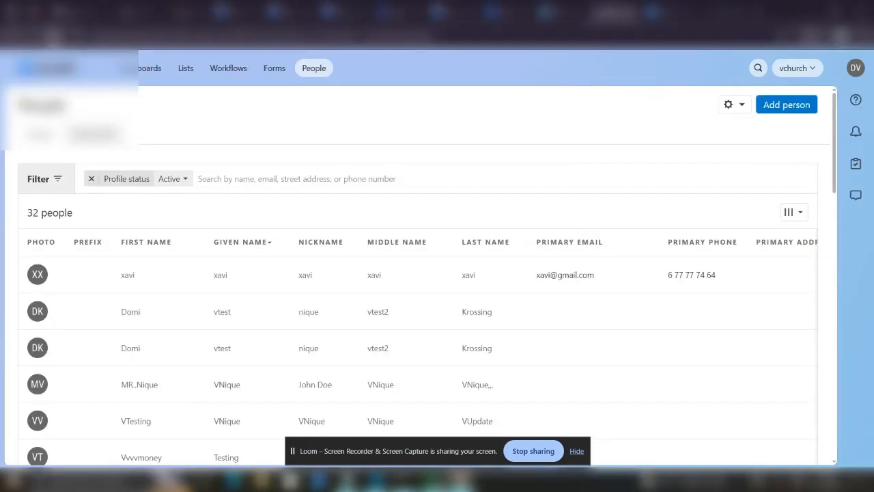
Reload the Planning Center People list to confirm the top person's updated first name
click(53, 36)
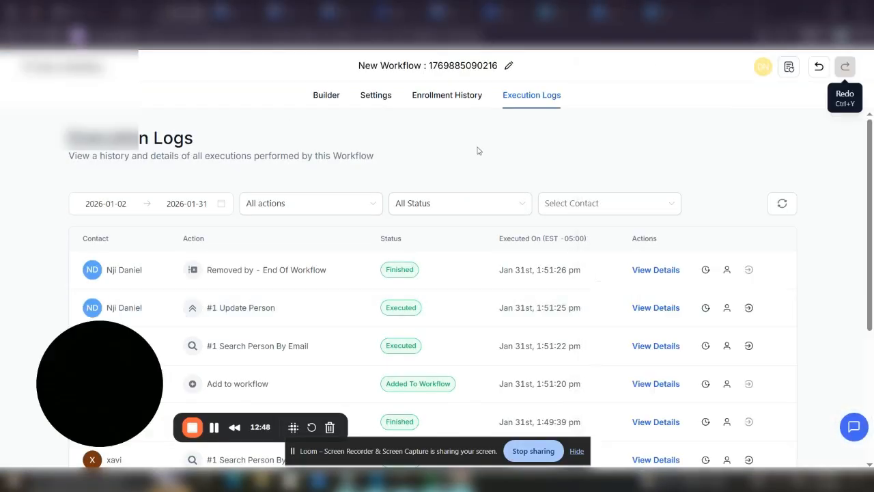
Delete all workflow steps from Search Person By Email onward, including Update Person
click(328, 95)
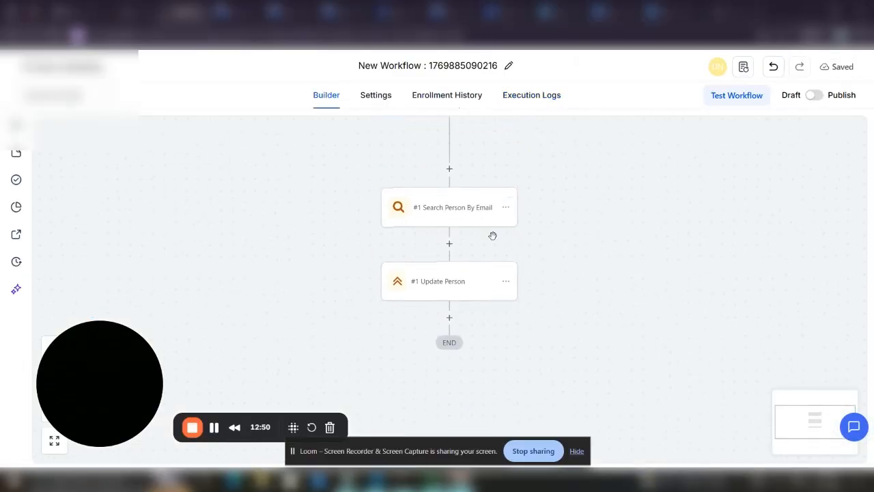
click(506, 282)
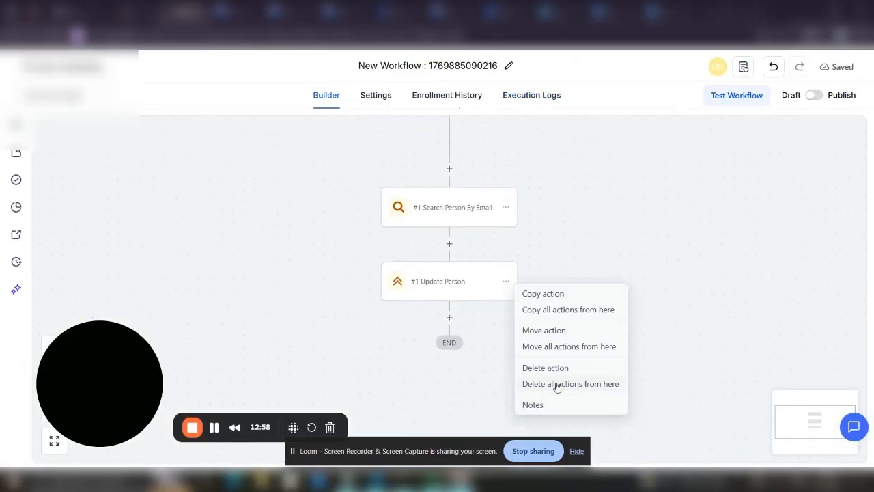
click(505, 209)
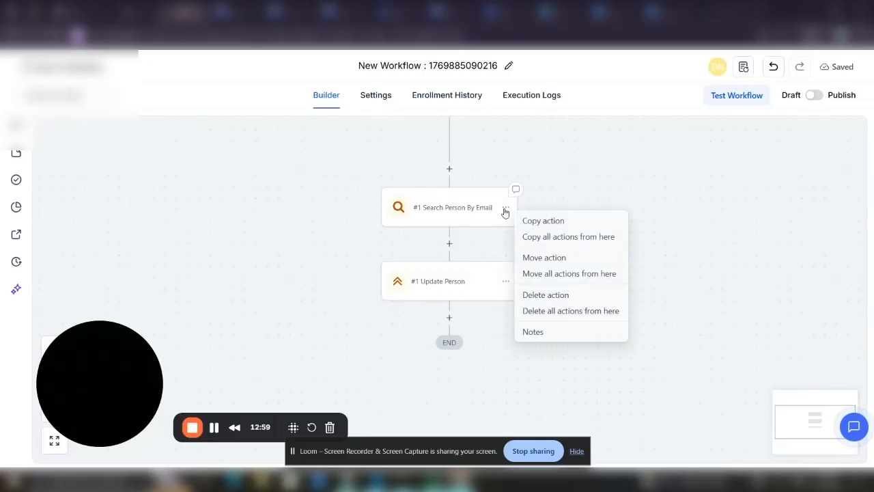
click(534, 311)
click(557, 309)
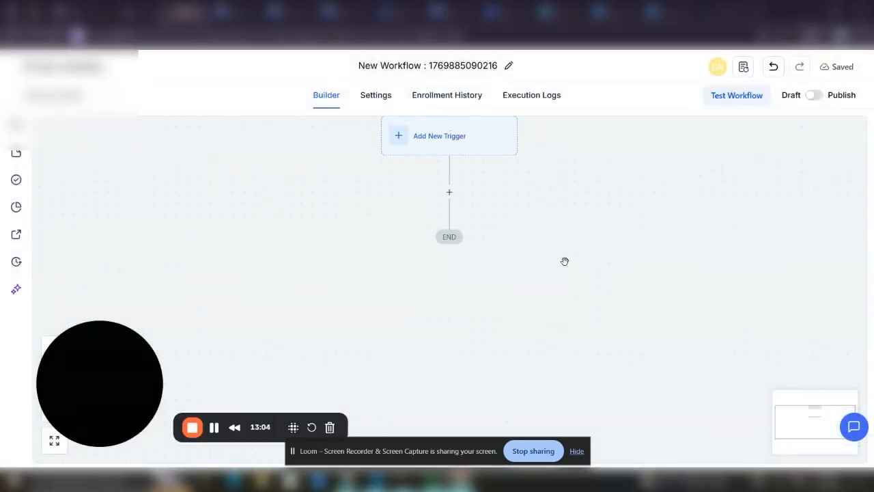
Add a Planning Center Person trigger filtered to Event Type Is Created and save it
click(400, 136)
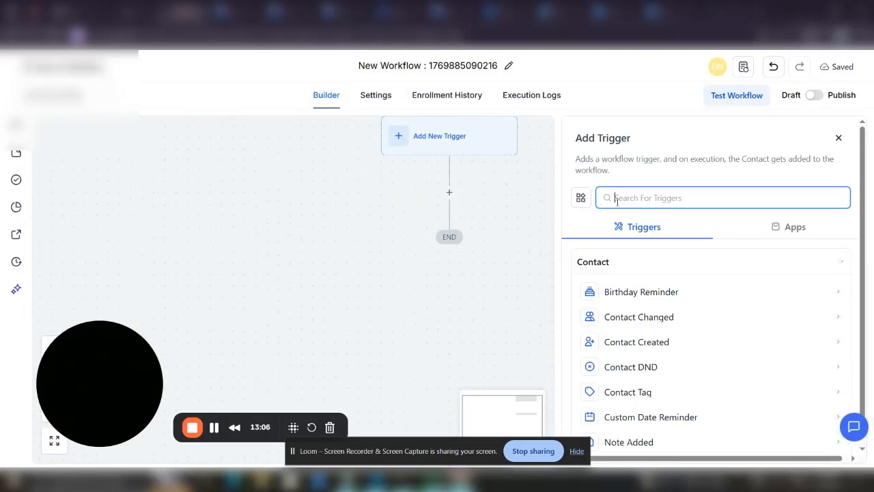
text(pla)
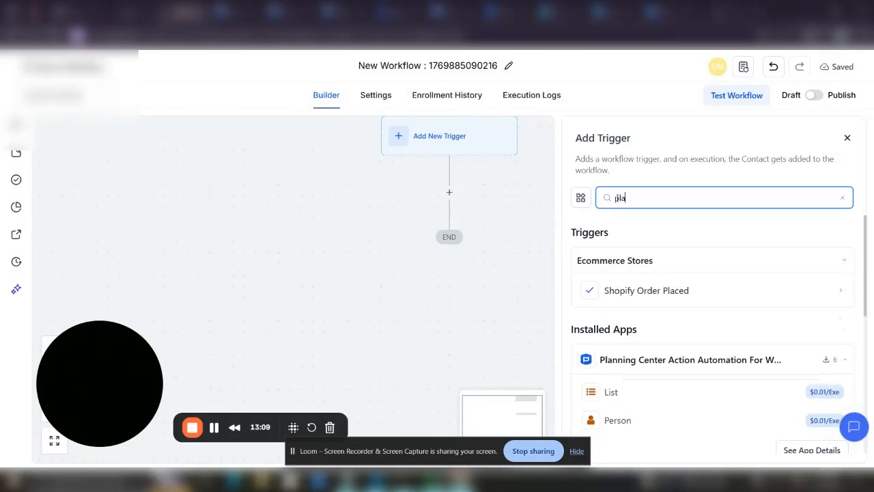
text(n)
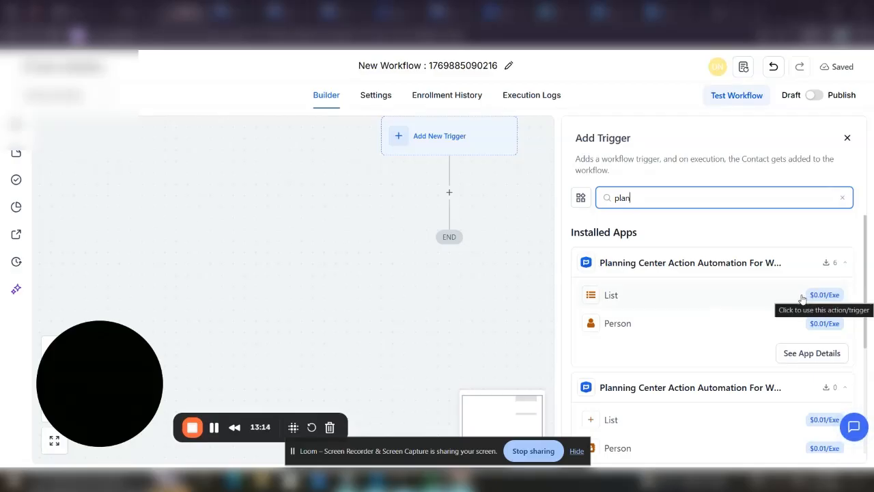
click(774, 323)
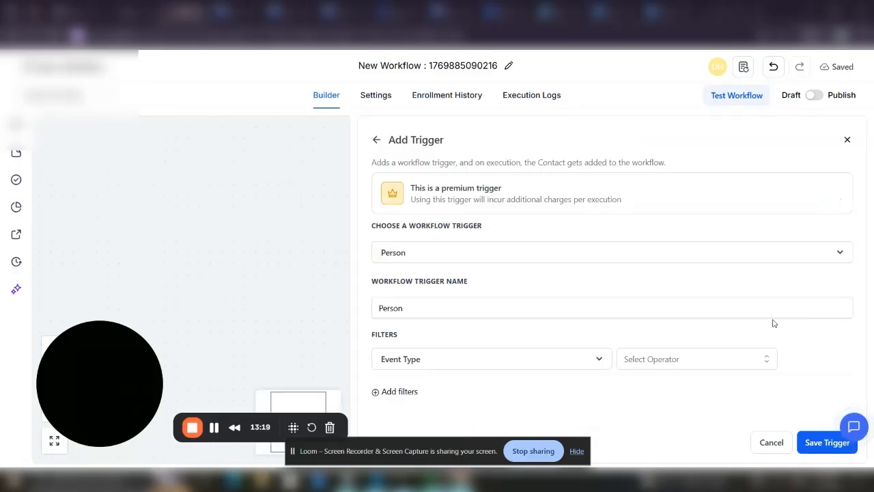
click(687, 358)
click(648, 384)
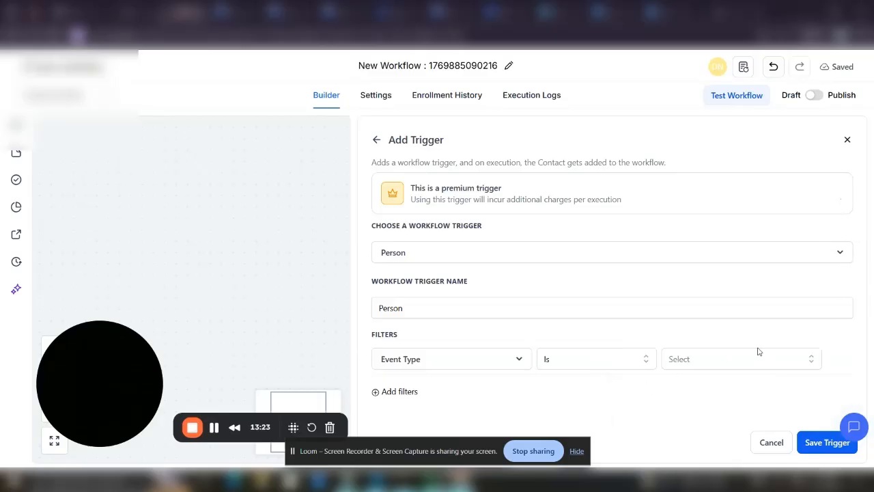
click(758, 351)
click(701, 411)
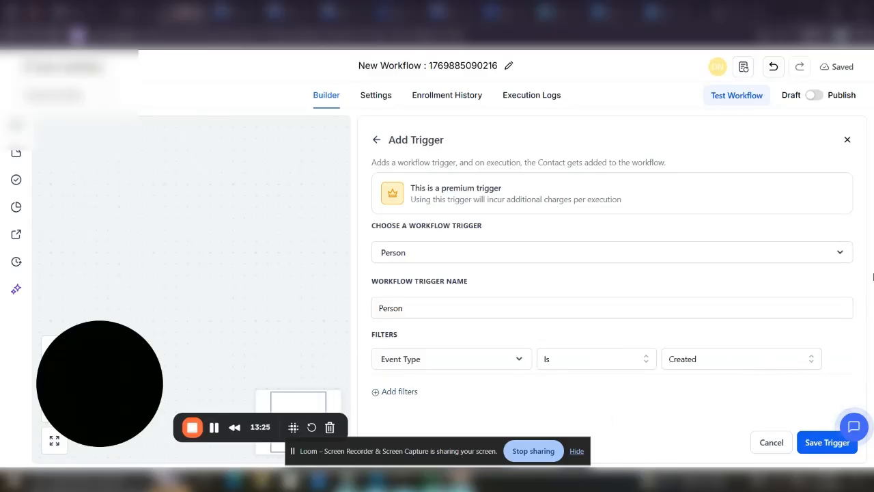
right_click(776, 342)
click(842, 362)
click(827, 442)
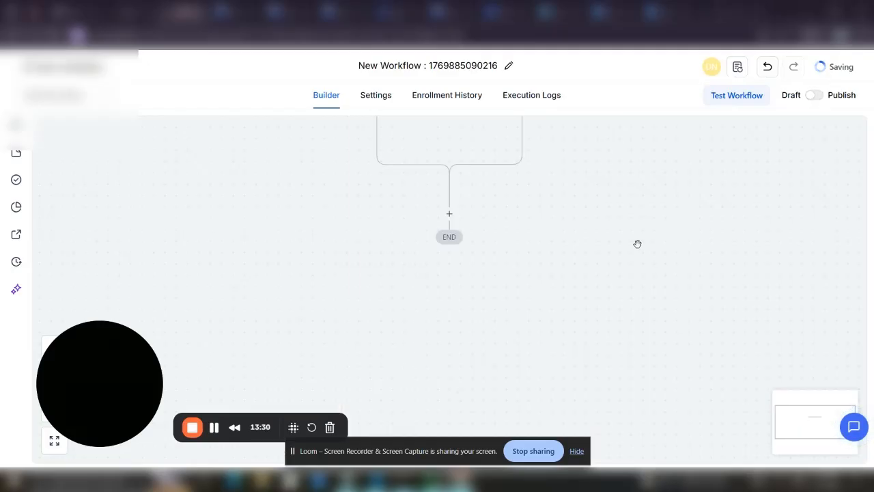
Add a second Planning Center Person trigger with filter Event Type Is Updated and save it
click(482, 213)
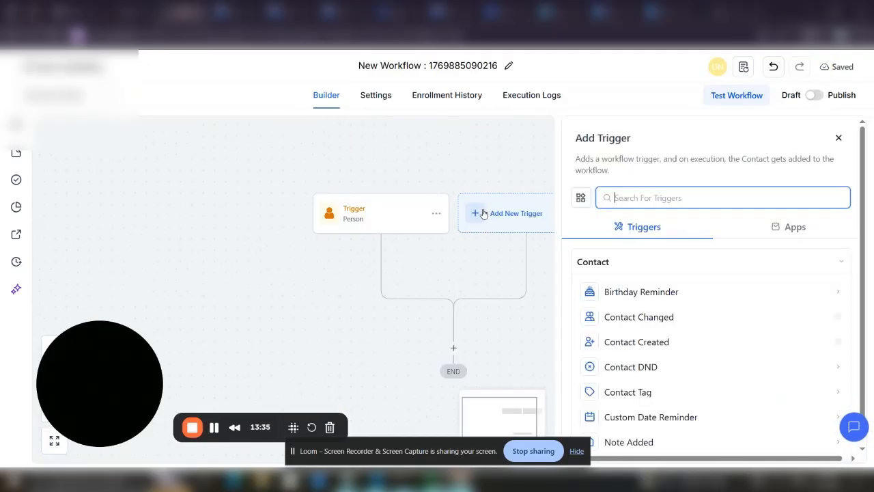
text(pla)
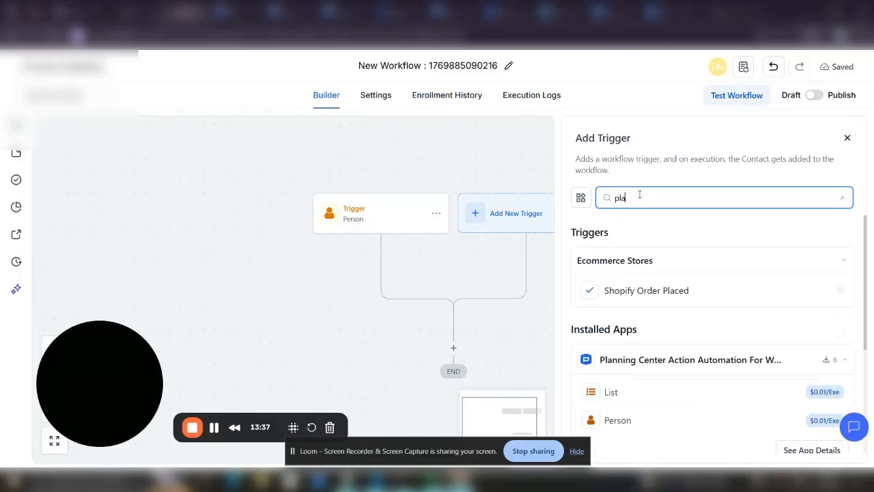
text(n)
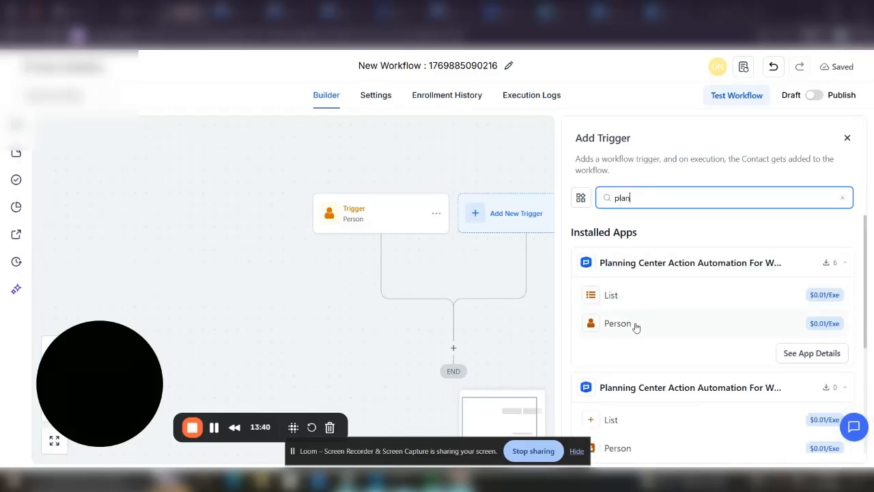
click(635, 326)
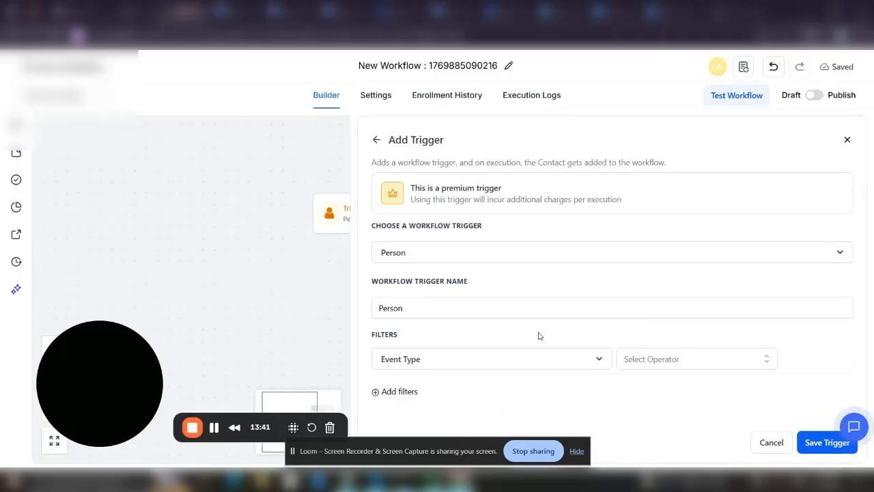
click(685, 356)
click(634, 388)
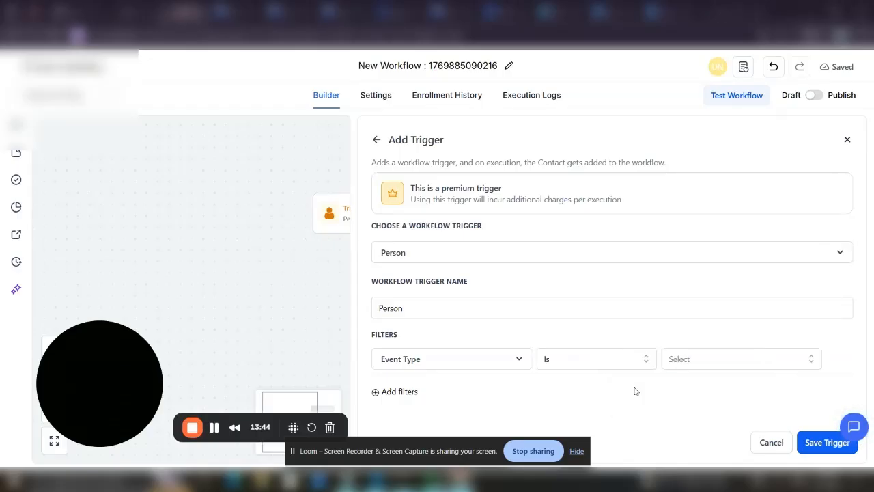
click(710, 366)
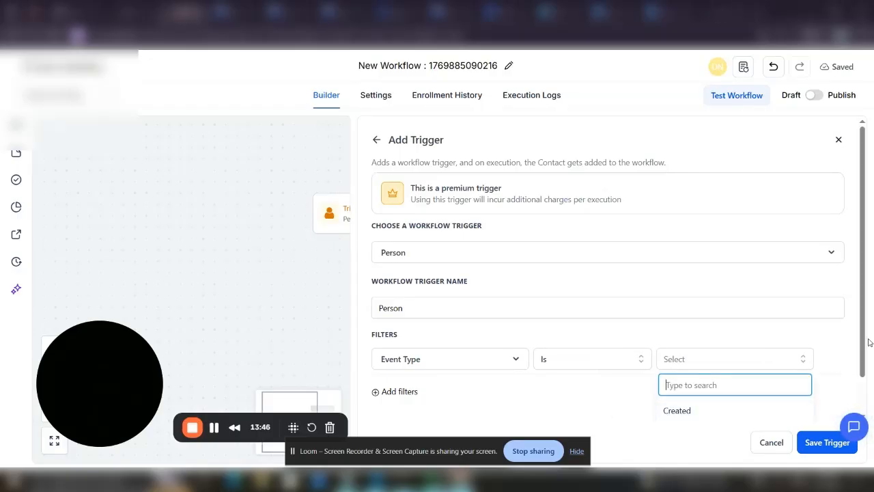
scroll(779, 410, down, 1)
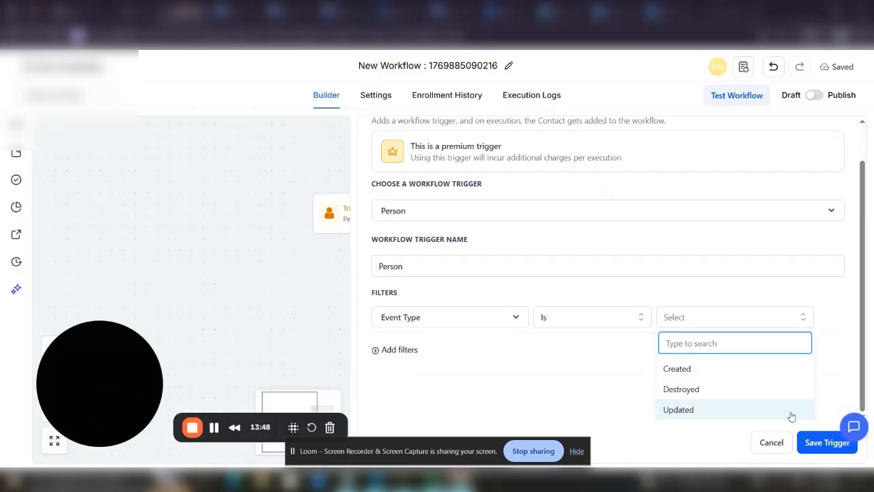
click(747, 415)
click(827, 441)
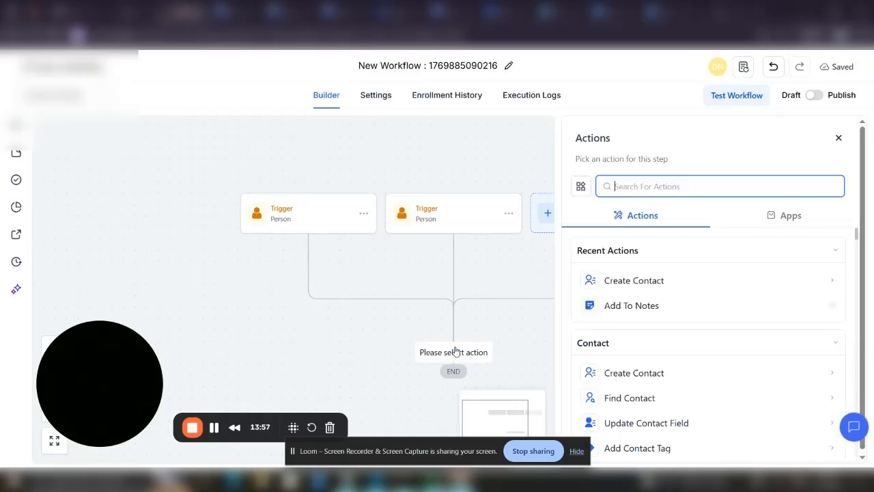
Choose the Create Contact action and map First Name to the Planning Center person's first_name
click(635, 283)
click(526, 265)
click(607, 257)
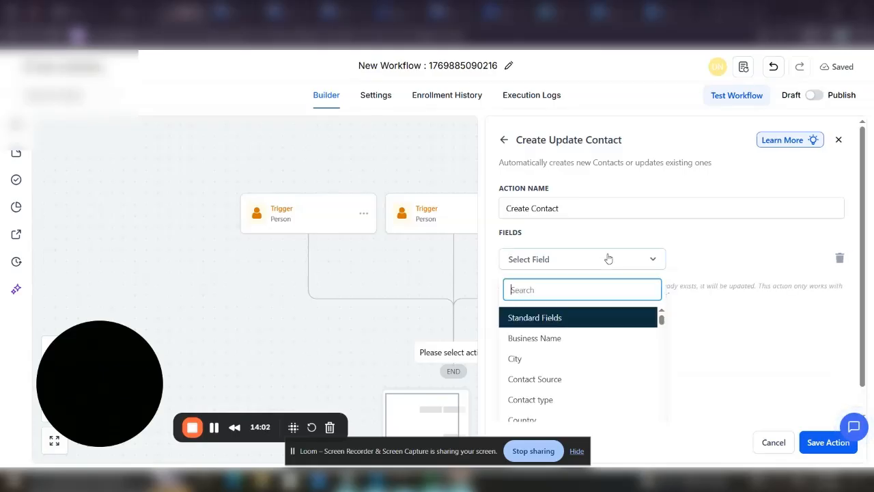
drag(660, 321, 660, 325)
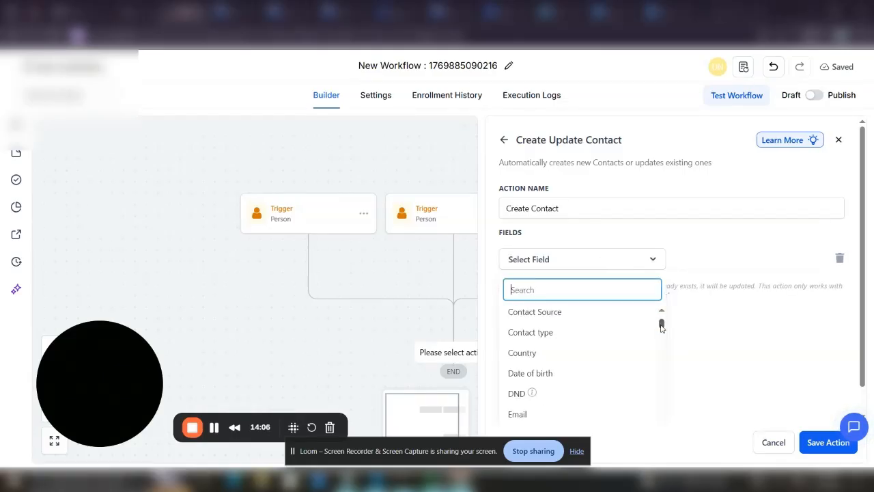
text(fir)
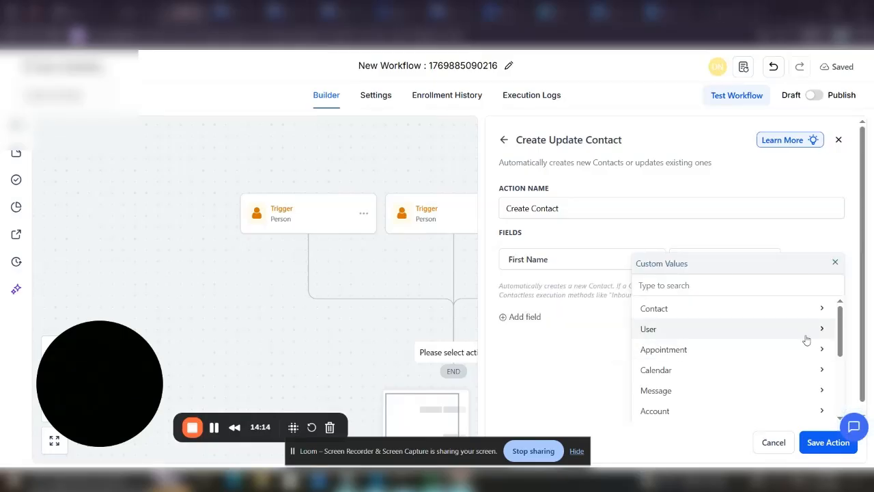
scroll(803, 348, down, 5)
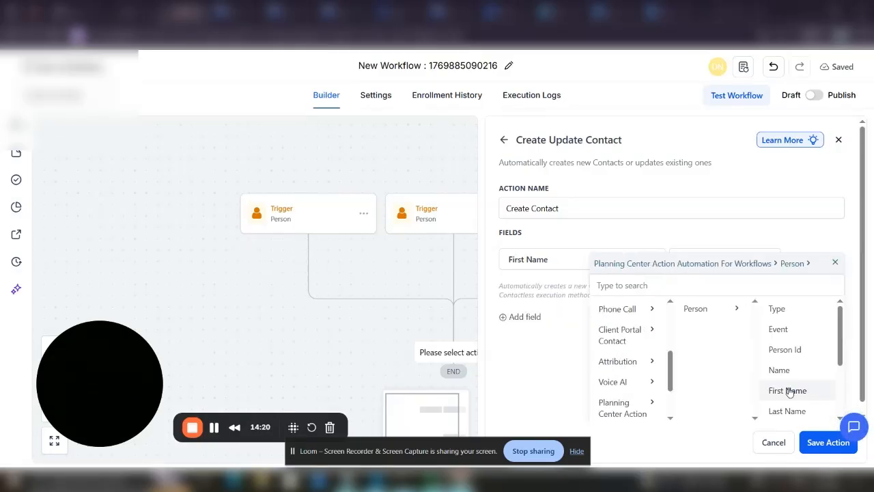
click(794, 389)
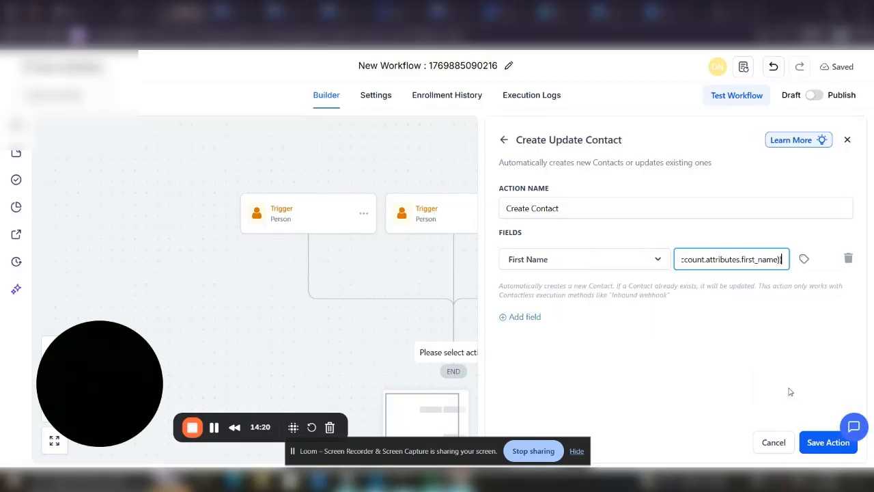
Add an Email field set to a test e-mail address and save the Create Contact action
click(526, 317)
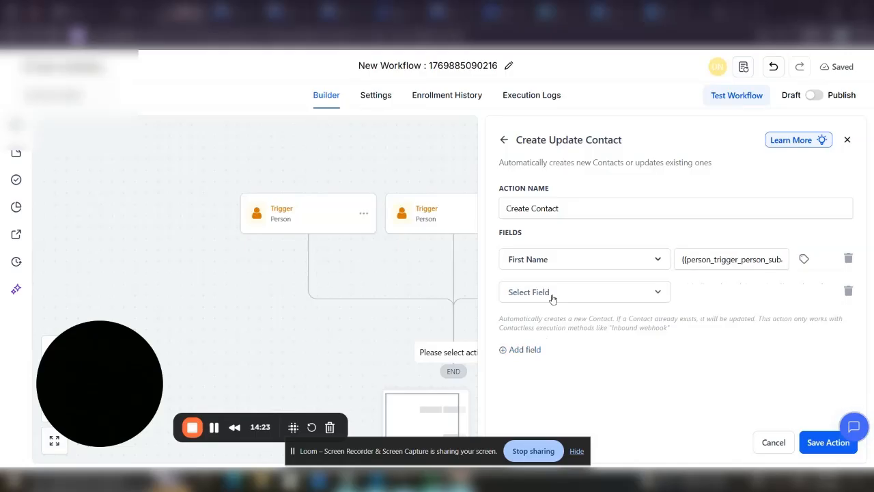
click(574, 292)
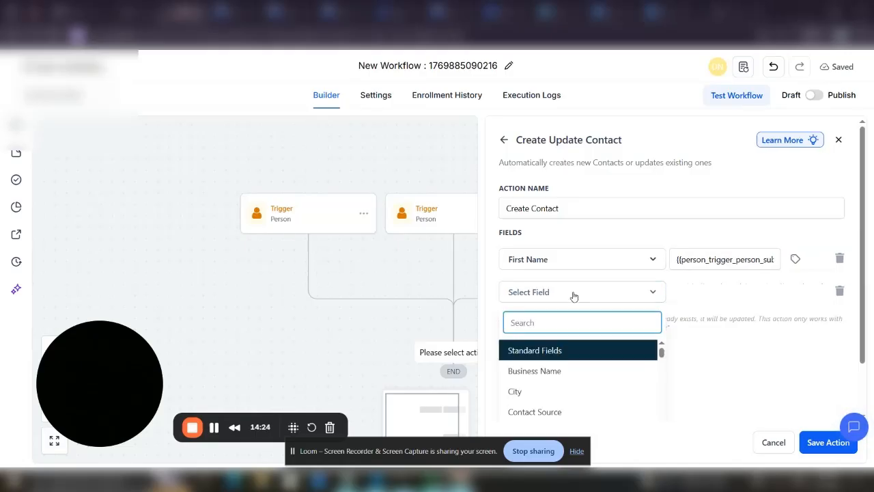
text(em)
click(523, 373)
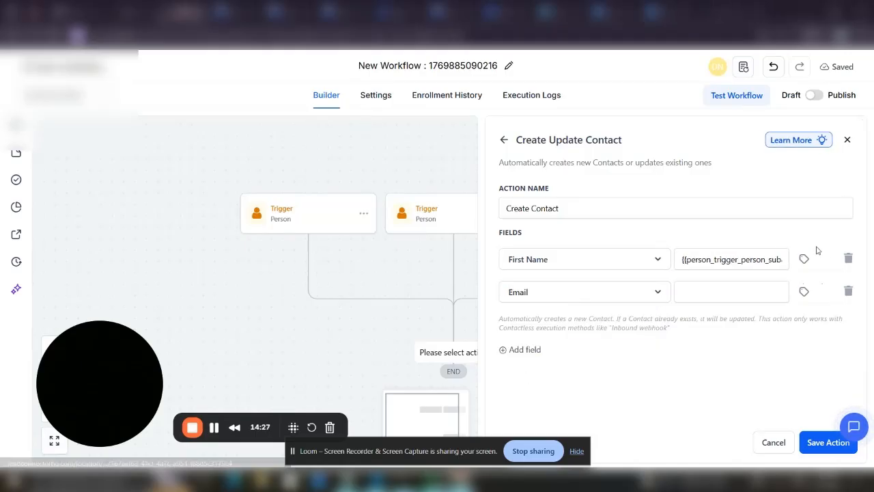
click(805, 289)
scroll(841, 364, down, 5)
click(703, 381)
scroll(805, 369, down, 3)
scroll(848, 383, up, 3)
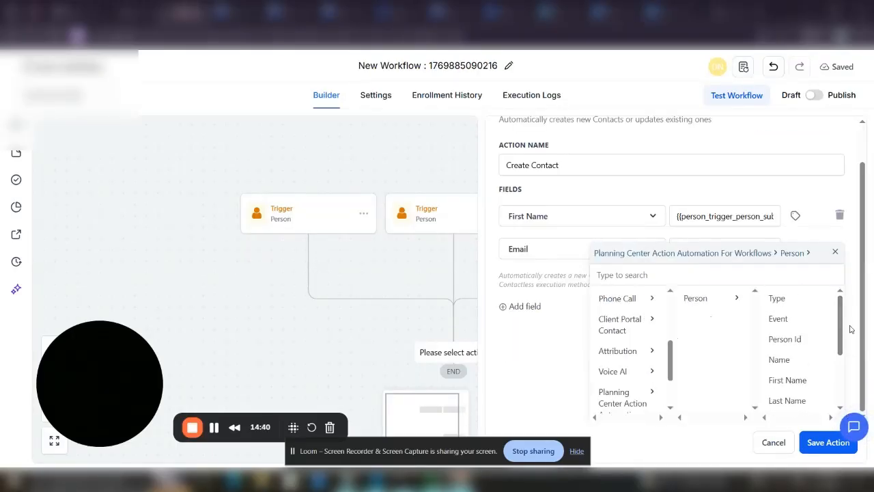
click(833, 253)
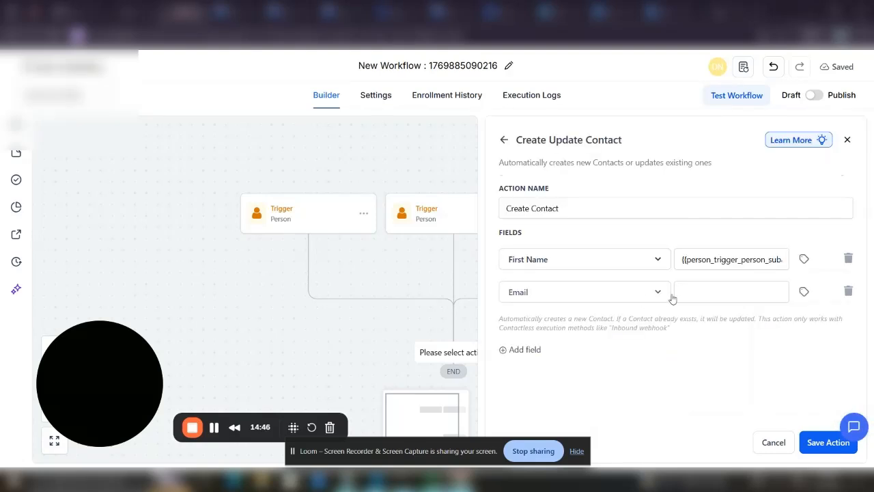
click(681, 293)
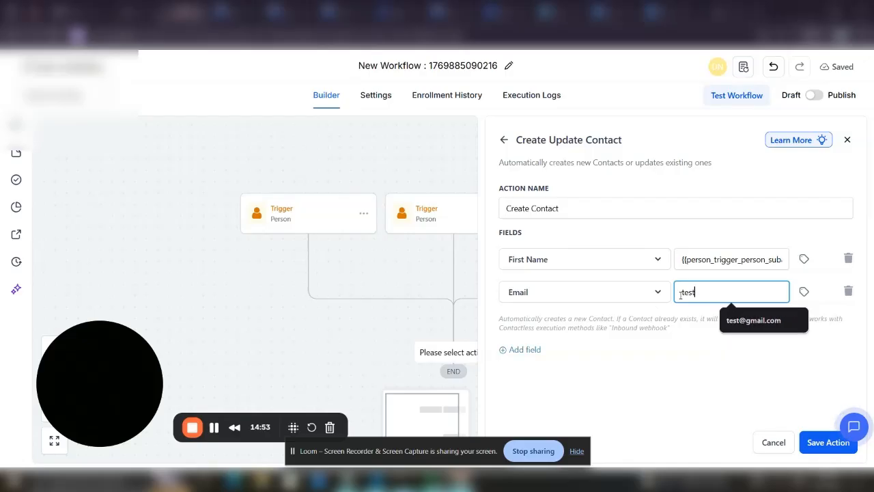
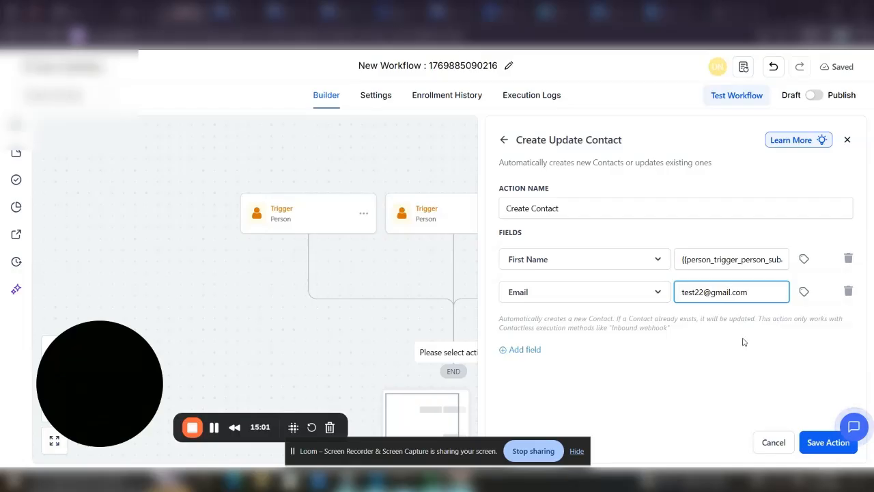
click(814, 443)
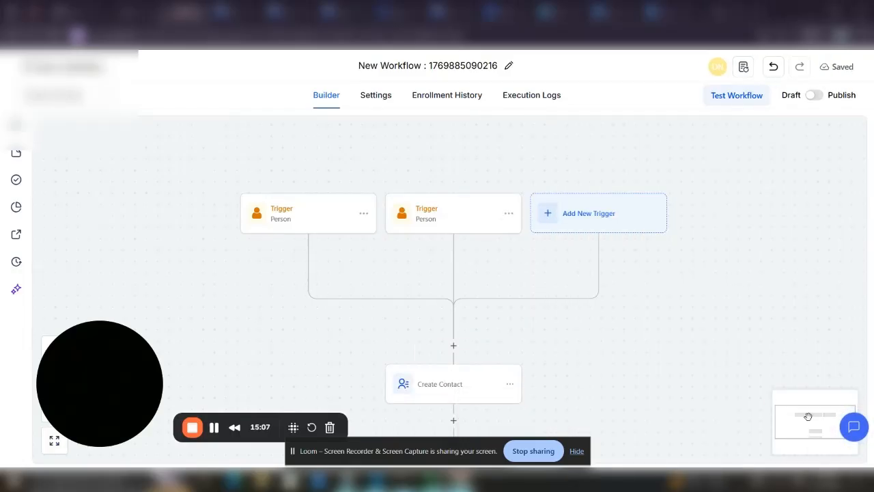
Open the first person's profile and replace their first name with 'Be'
mouse_move(808, 417)
mouse_down()
mouse_move(810, 433)
mouse_move(808, 426)
mouse_up()
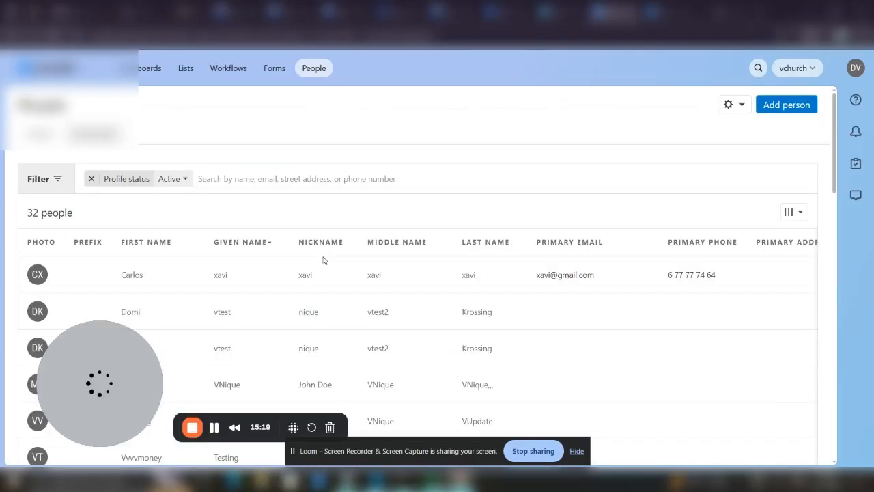
click(220, 277)
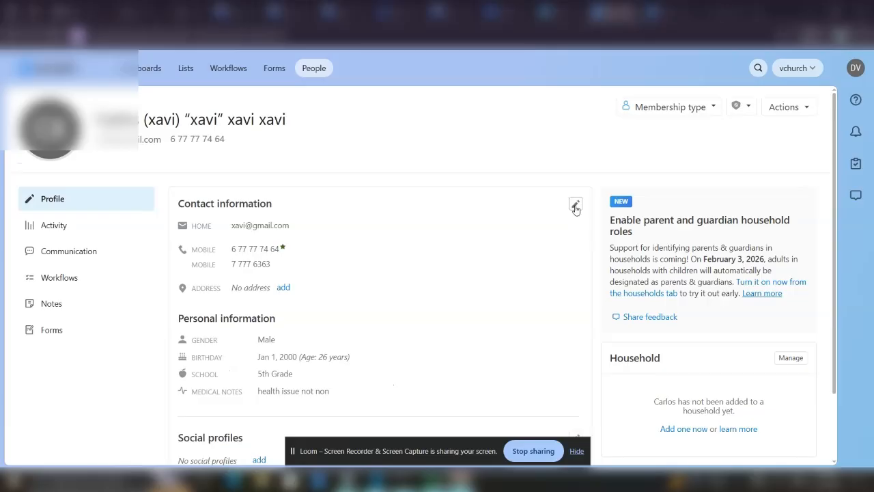
click(576, 206)
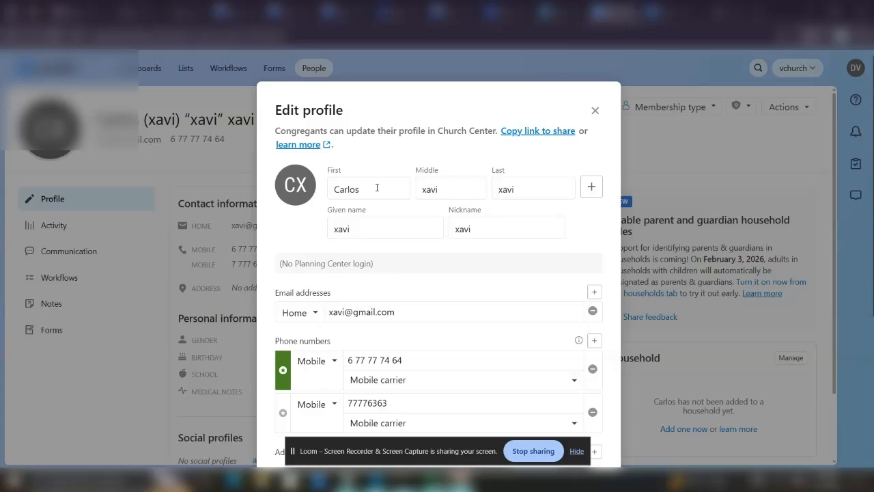
click(377, 188)
key(BackSpace)
key(BackSpace)
key(BackSpace)
key(BackSpace)
key(BackSpace)
key(BackSpace)
text(Be)
scroll(607, 334, down, 5)
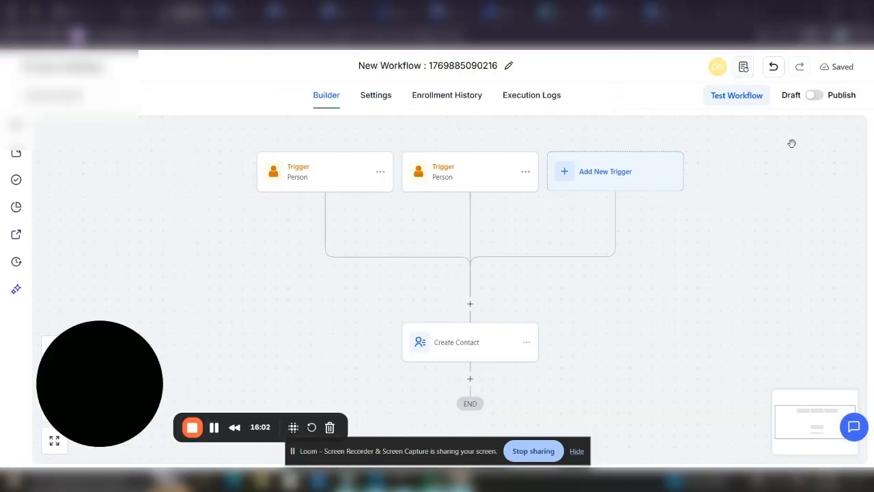
Switch the workflow toggle from Draft to Published and save
click(819, 96)
click(845, 67)
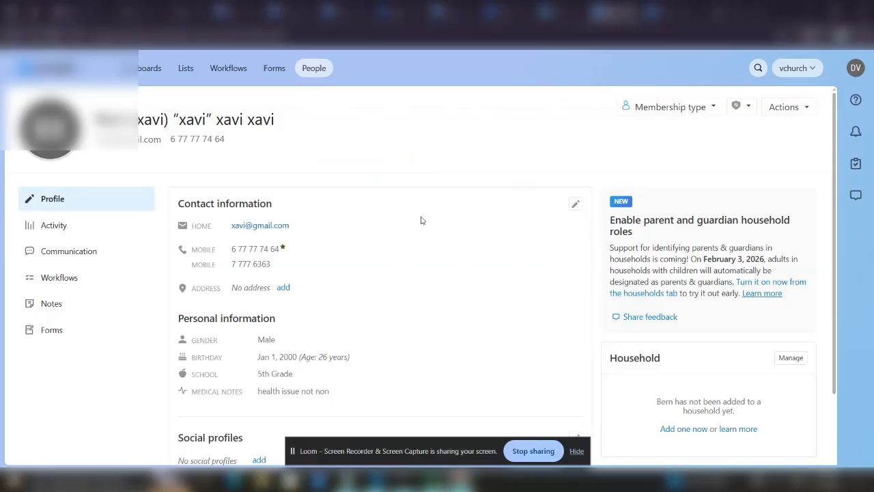
Reopen the person's Edit profile form and complete the first name to its full form
click(575, 202)
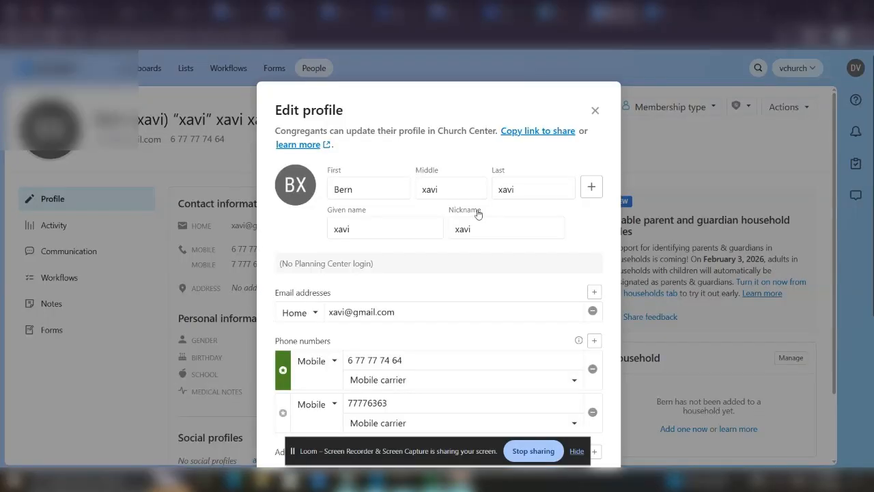
click(372, 188)
scroll(592, 414, down, 4)
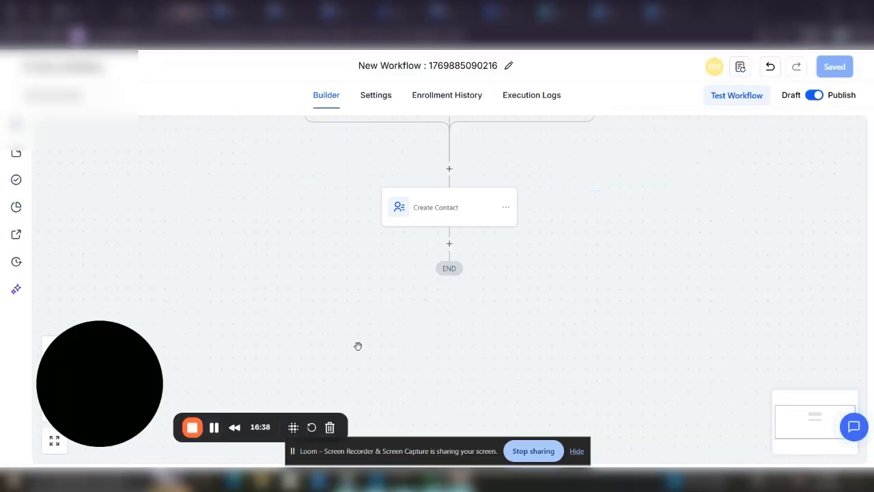
scroll(470, 302, up, 3)
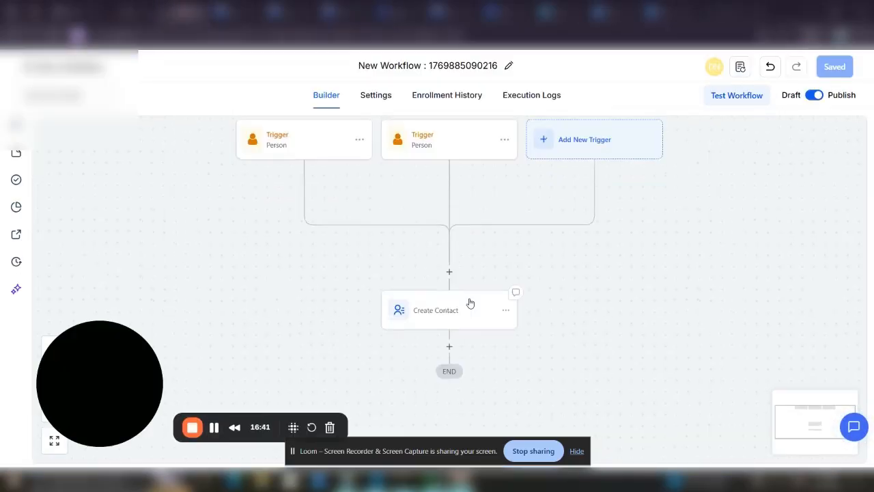
scroll(635, 277, up, 1)
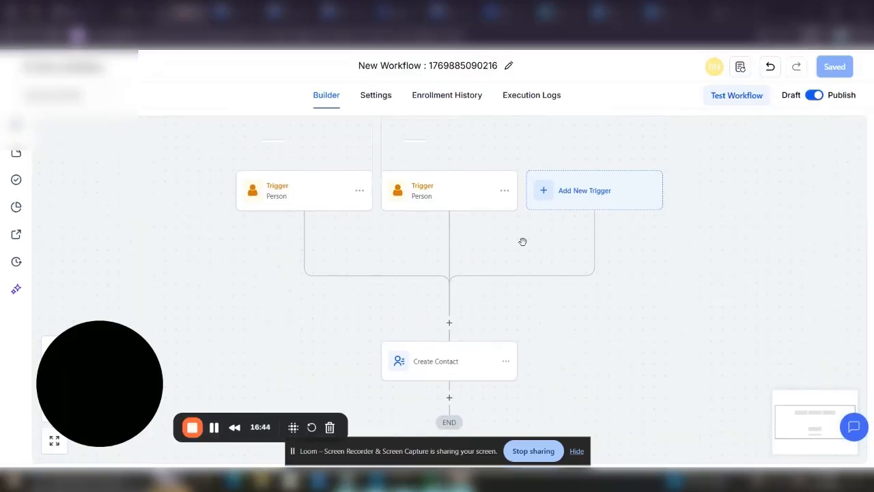
click(456, 95)
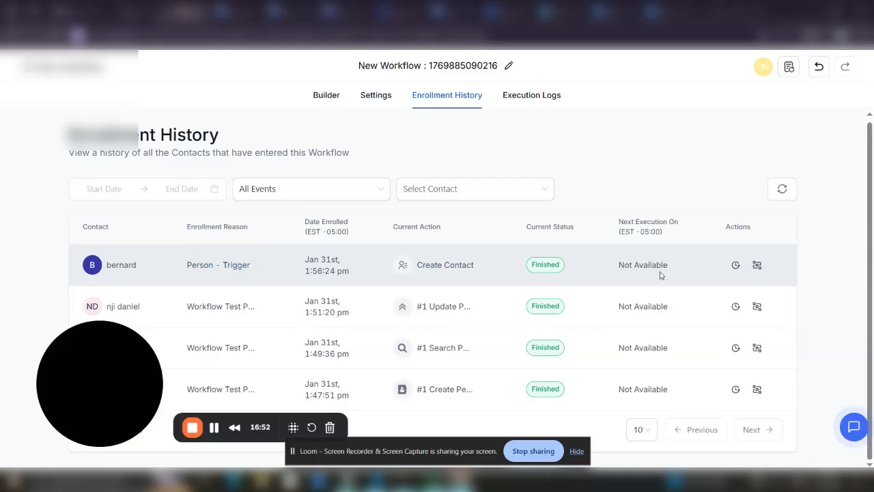
click(530, 97)
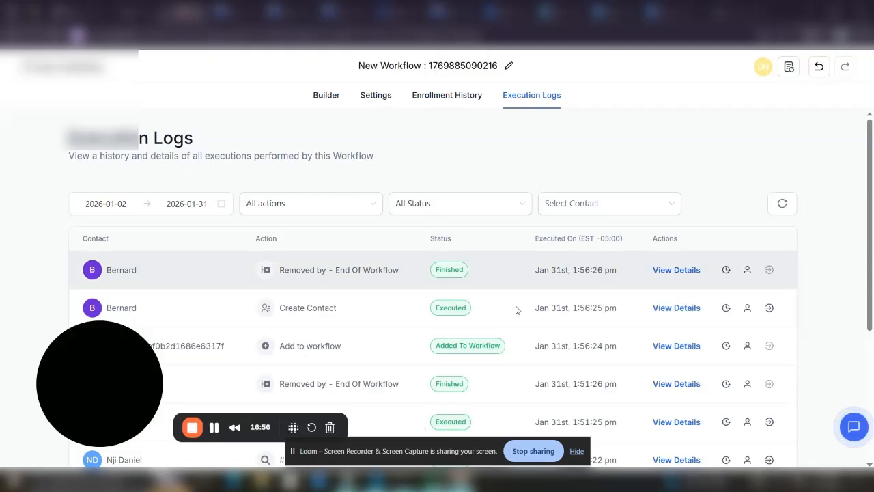
click(676, 308)
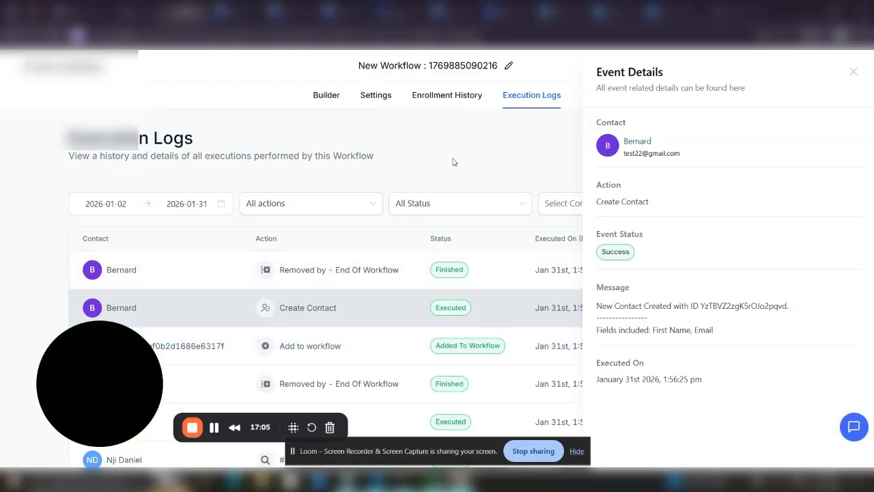
click(850, 74)
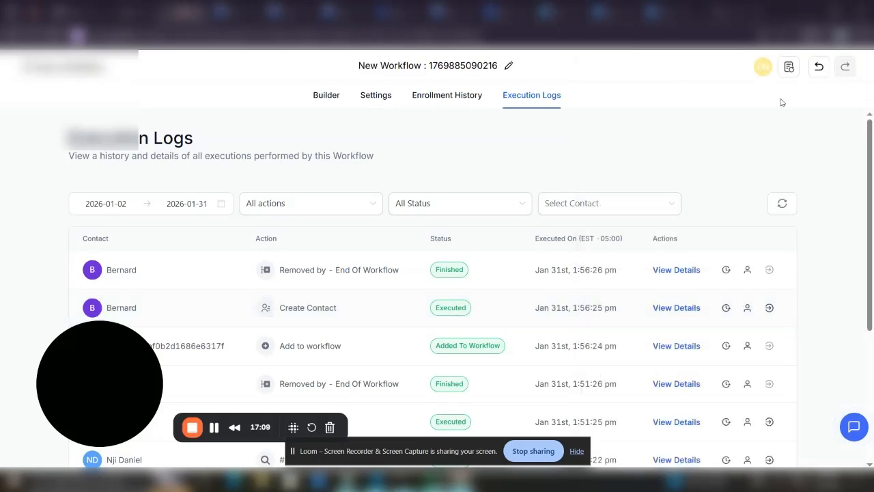
click(326, 95)
scroll(594, 250, up, 2)
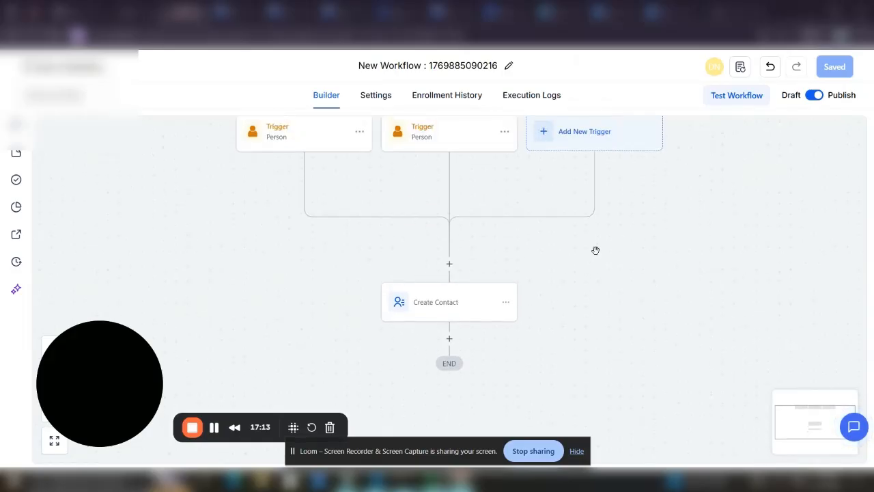
scroll(595, 250, up, 2)
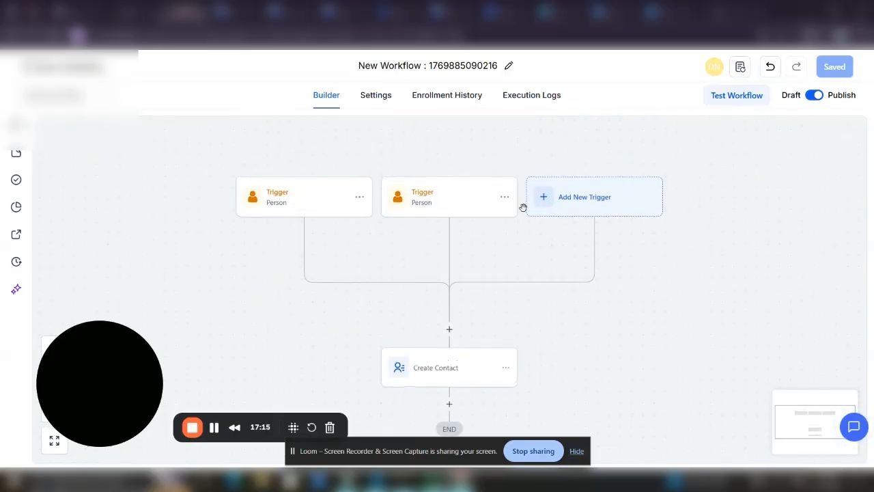
Add a Planning Center List trigger with a List Name Is filter and open the list choices
click(568, 200)
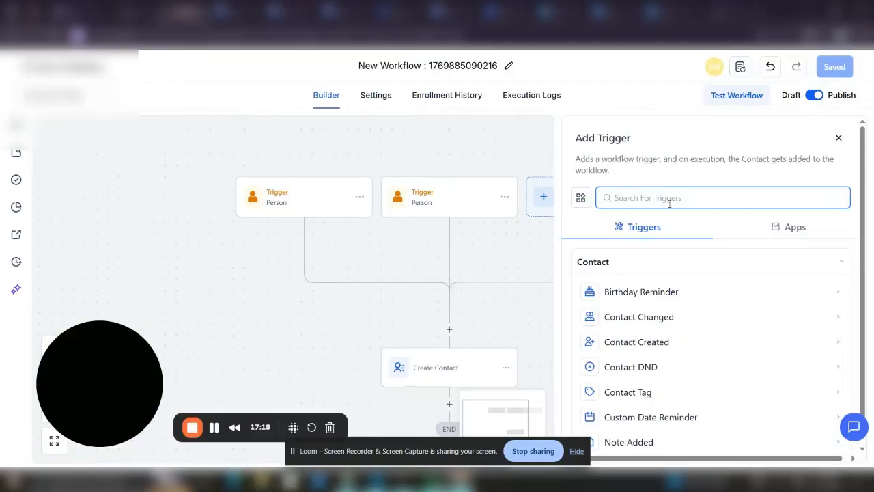
text(pla)
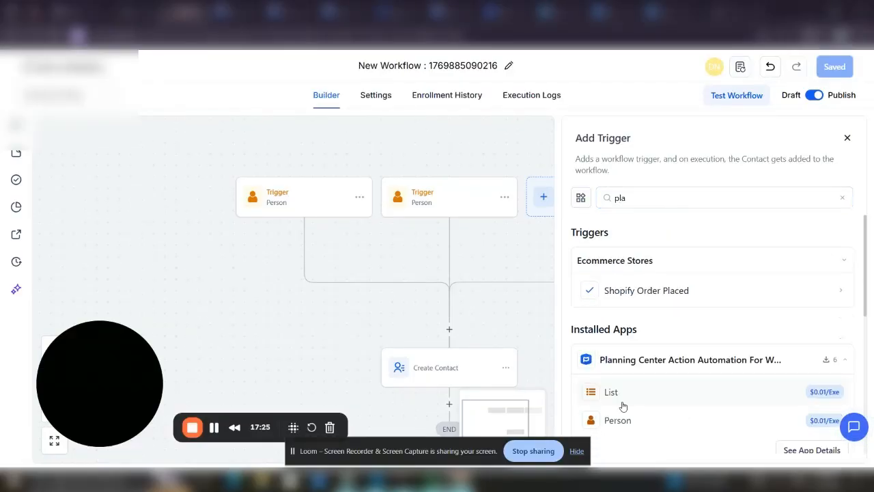
click(621, 405)
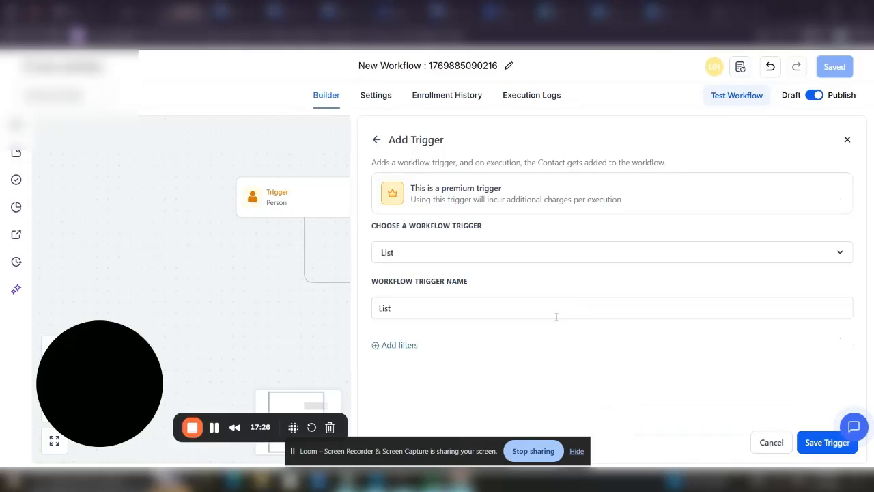
click(398, 345)
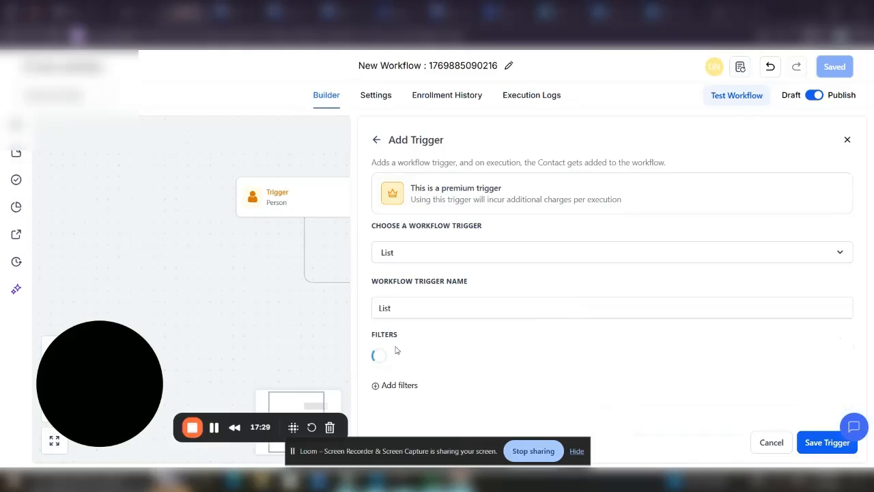
click(564, 362)
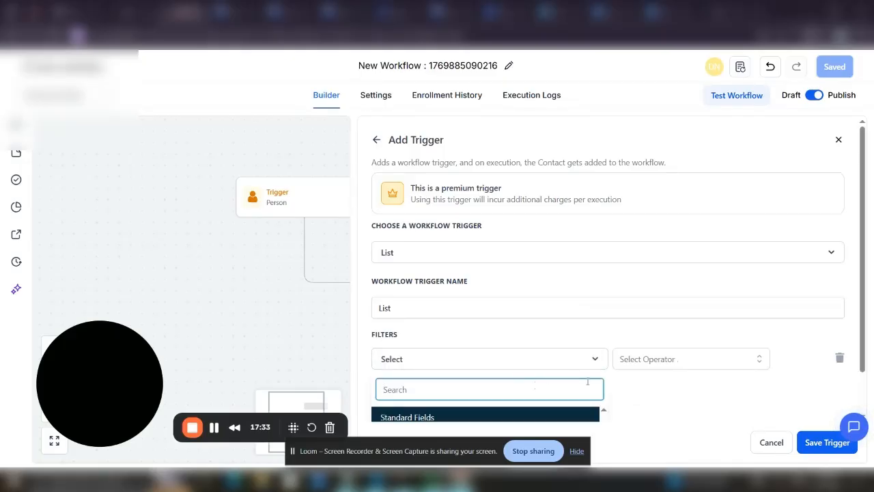
click(414, 408)
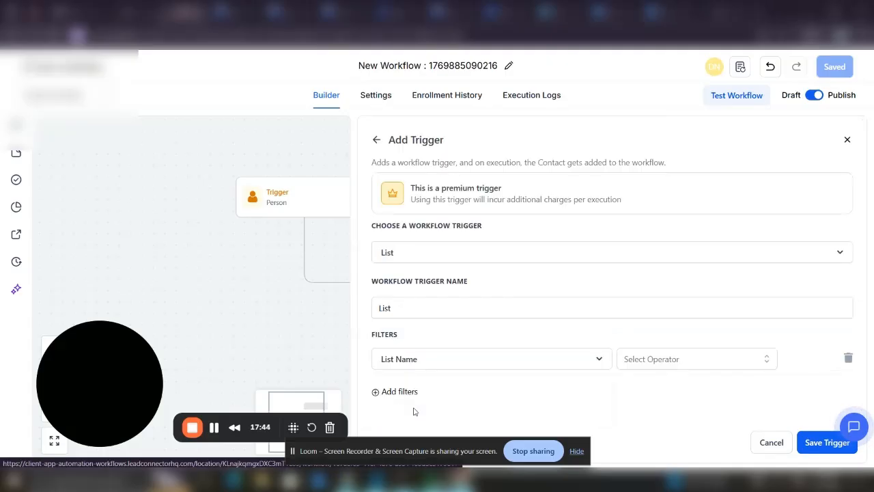
click(625, 361)
click(640, 385)
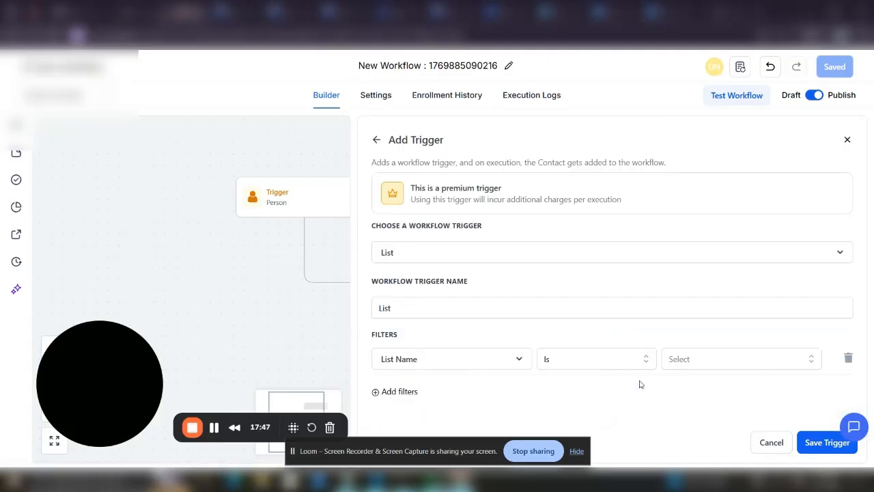
click(737, 359)
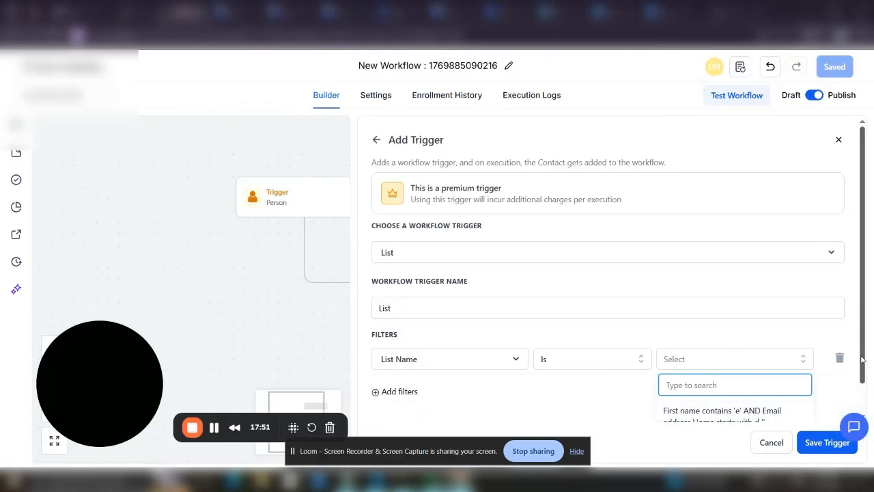
drag(863, 358, 873, 330)
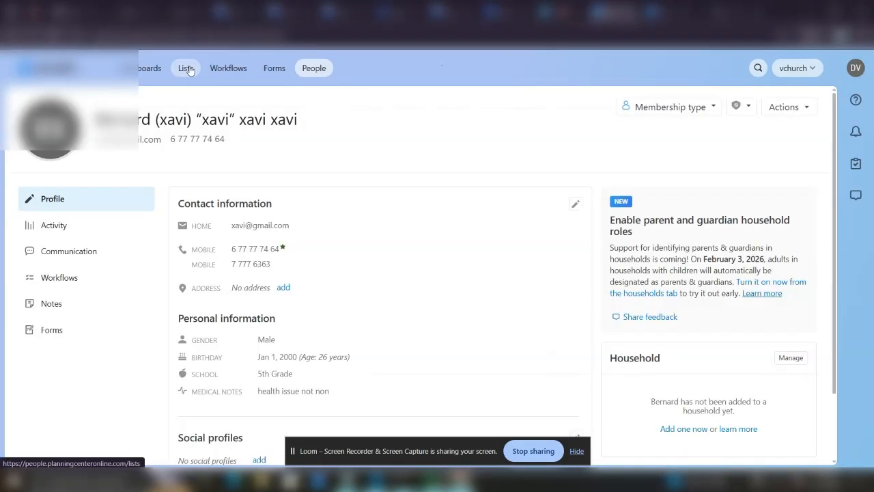
Create a new Planning Center list titled 'Test L'
click(187, 68)
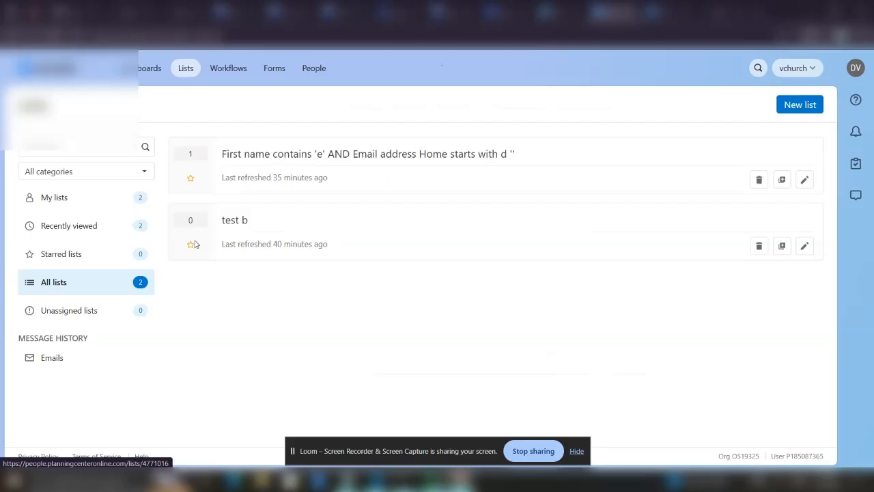
click(786, 107)
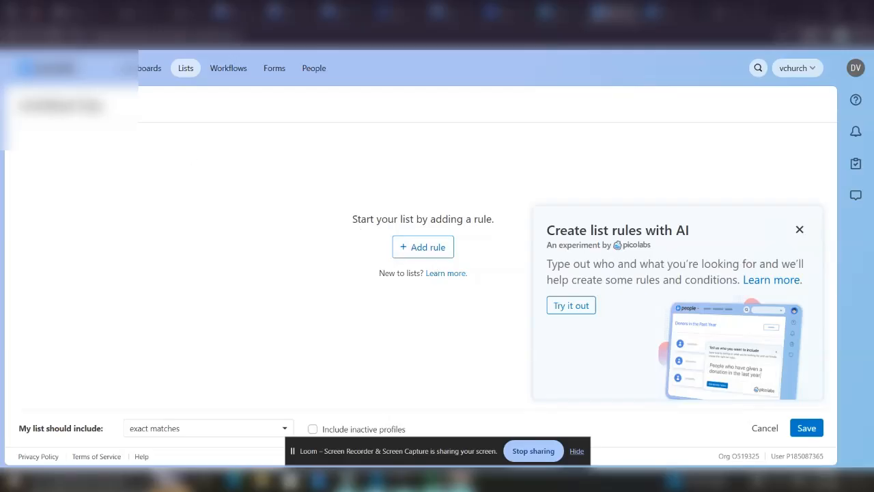
click(61, 106)
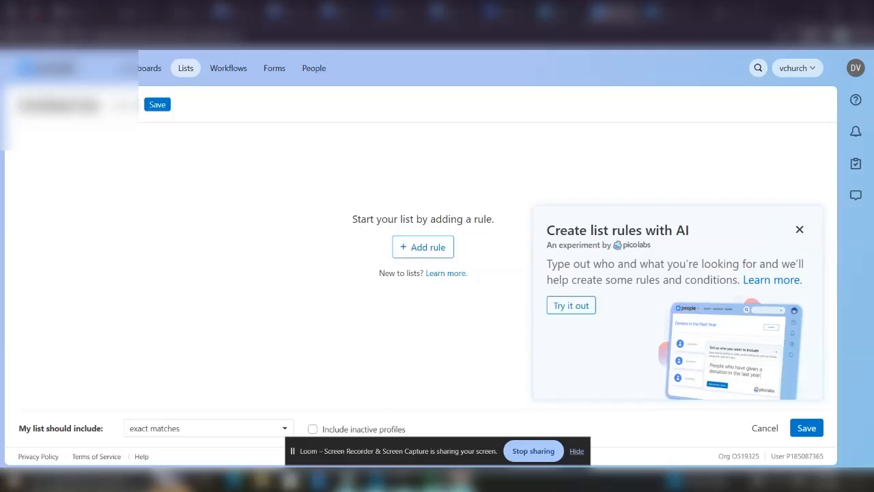
text(Test)
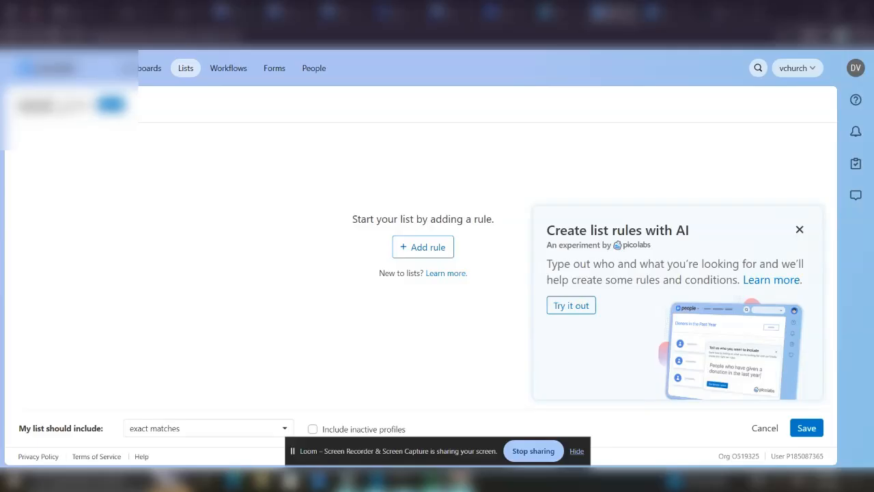
text( L)
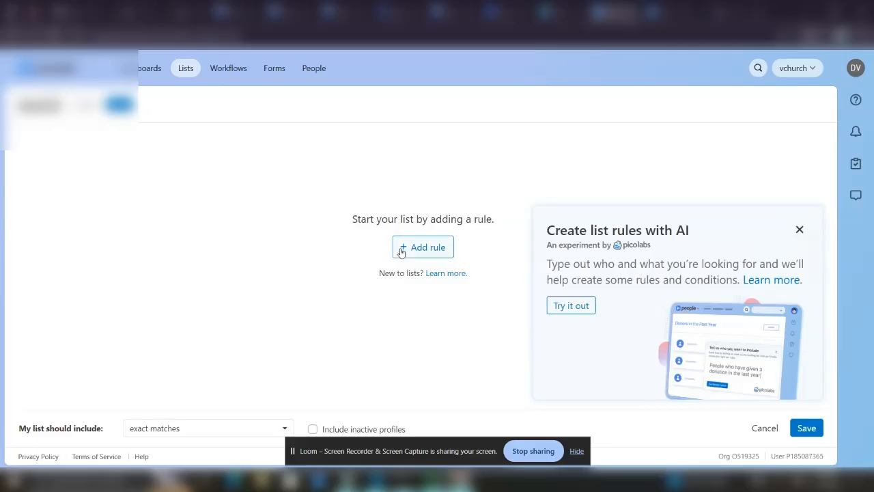
Give the list the rule First name starts with 'b', save it, and check its matches
click(402, 250)
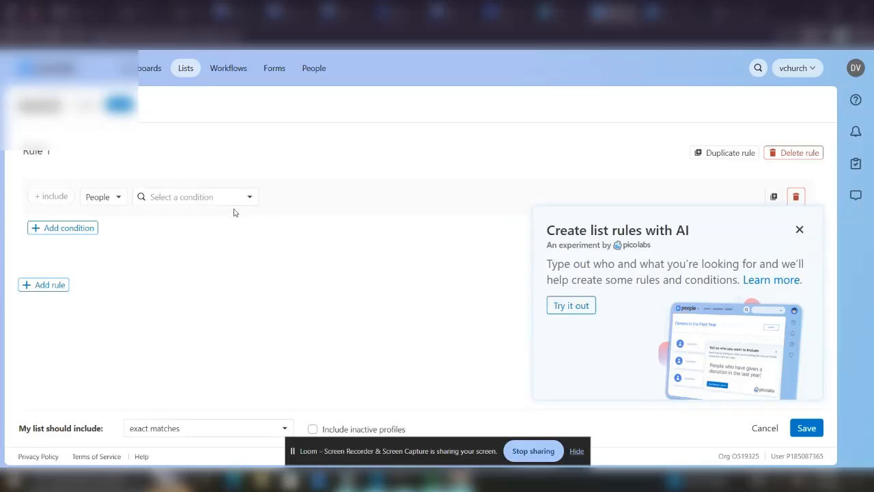
click(193, 196)
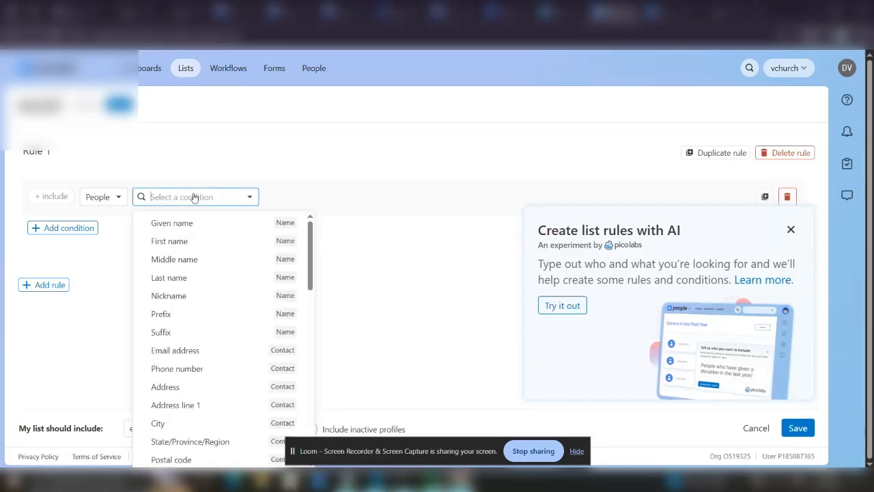
click(208, 241)
click(358, 198)
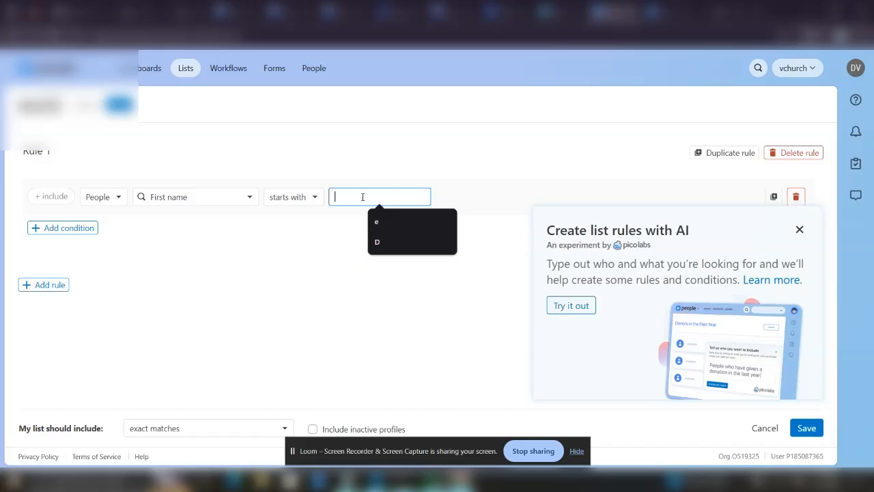
text(b)
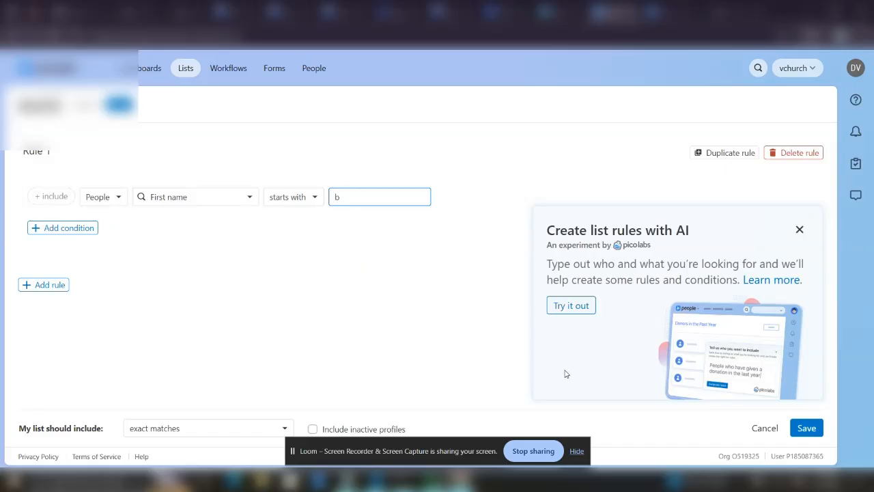
click(803, 430)
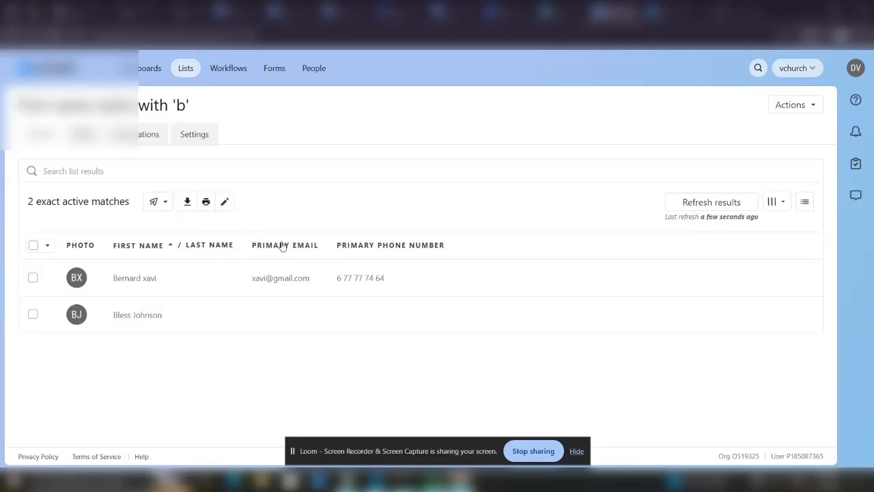
click(224, 202)
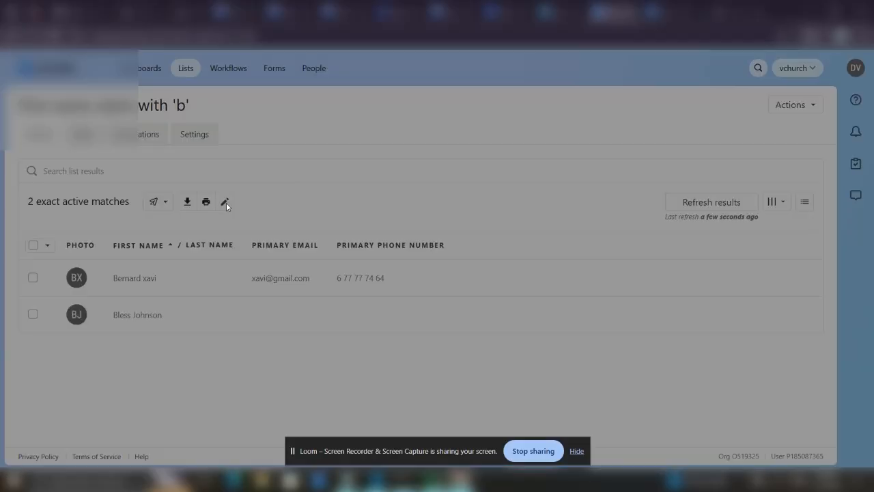
click(582, 106)
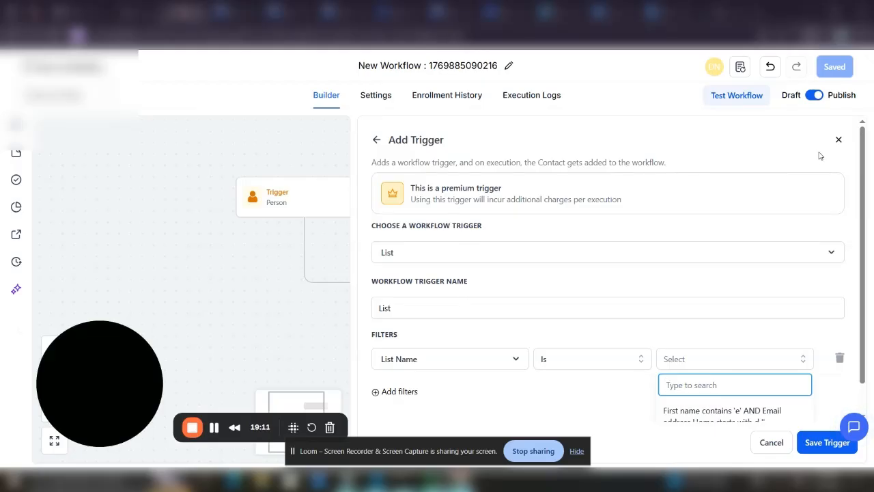
Discard the unfinished List trigger setup, leaving the two Person triggers and Create Contact
click(838, 142)
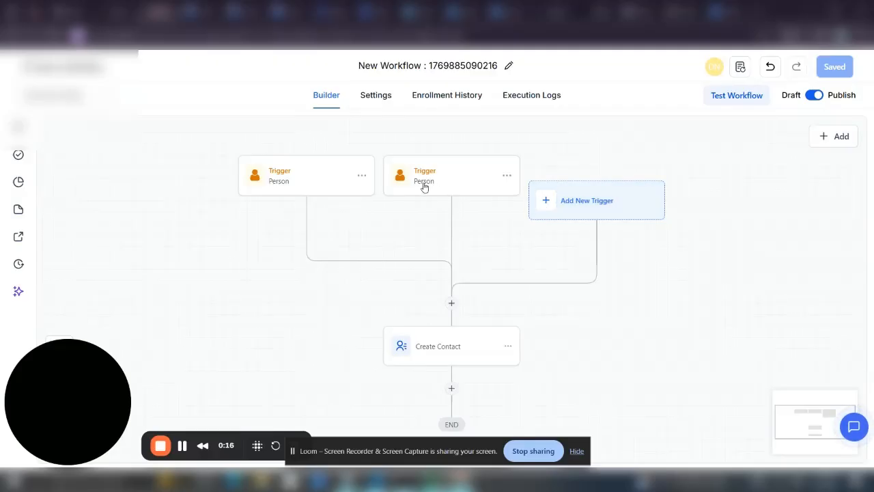
Add a Planning Center List trigger with an Event Type Is Created filter
click(570, 205)
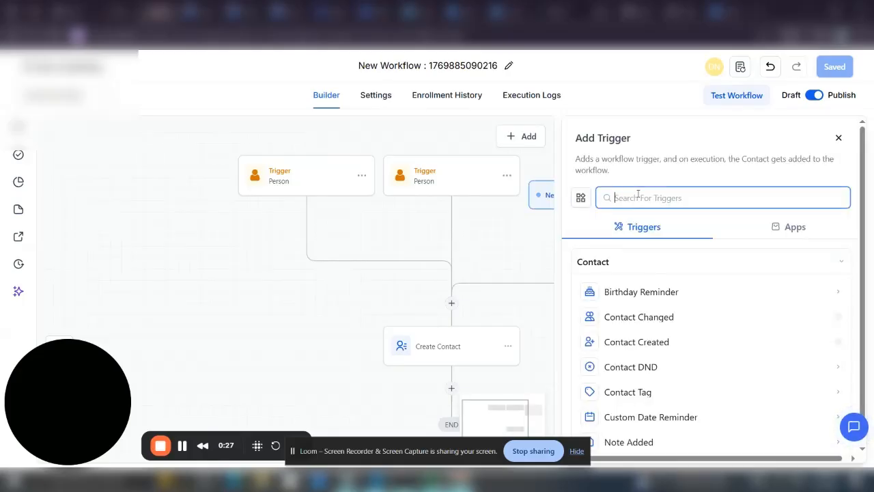
text(pla)
click(621, 395)
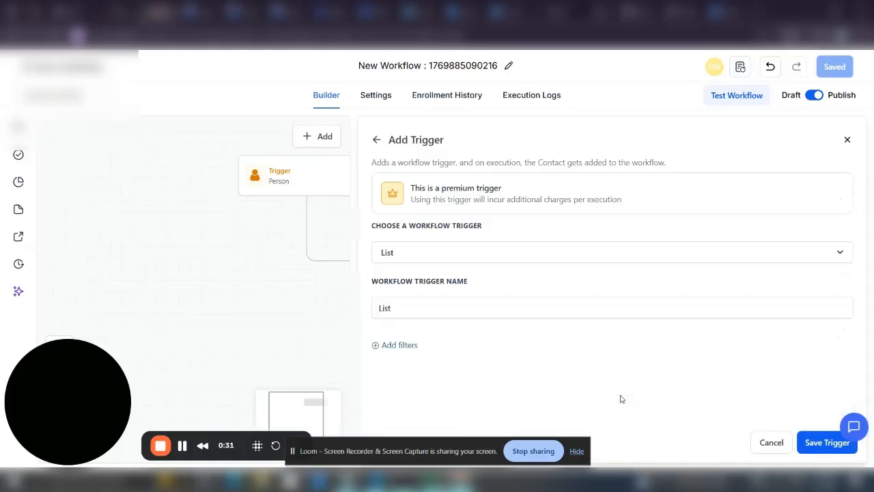
click(398, 347)
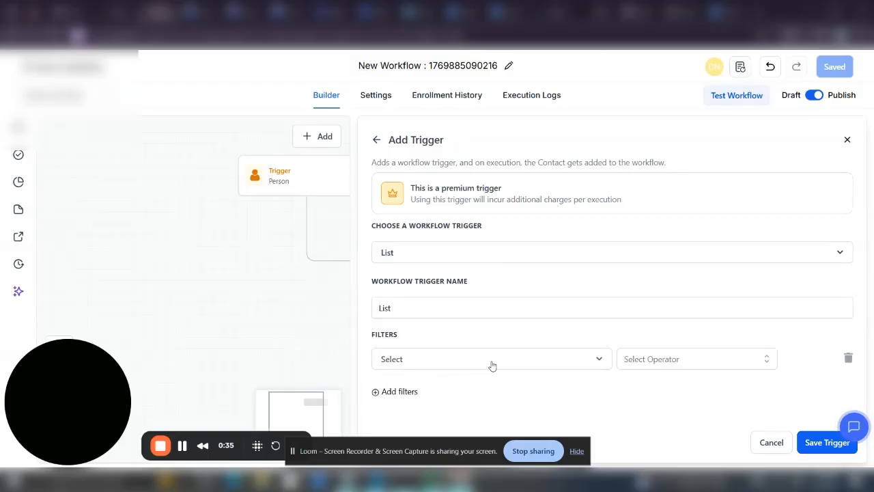
click(488, 362)
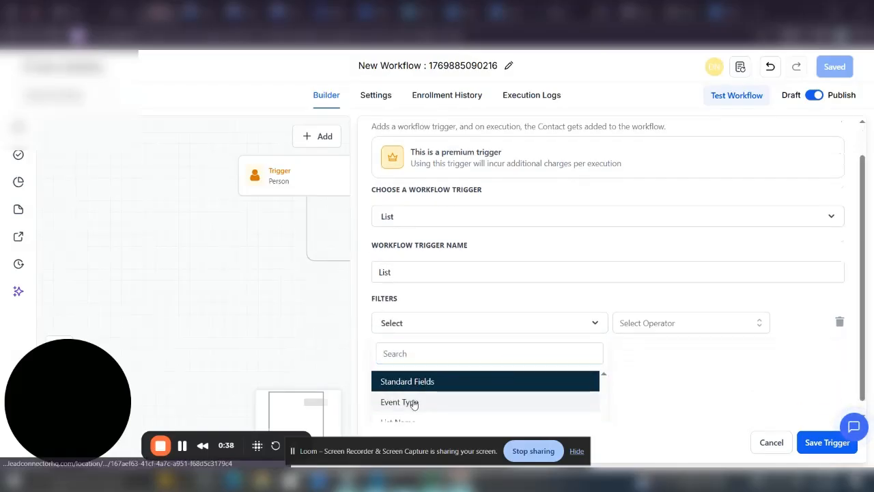
click(414, 402)
click(685, 359)
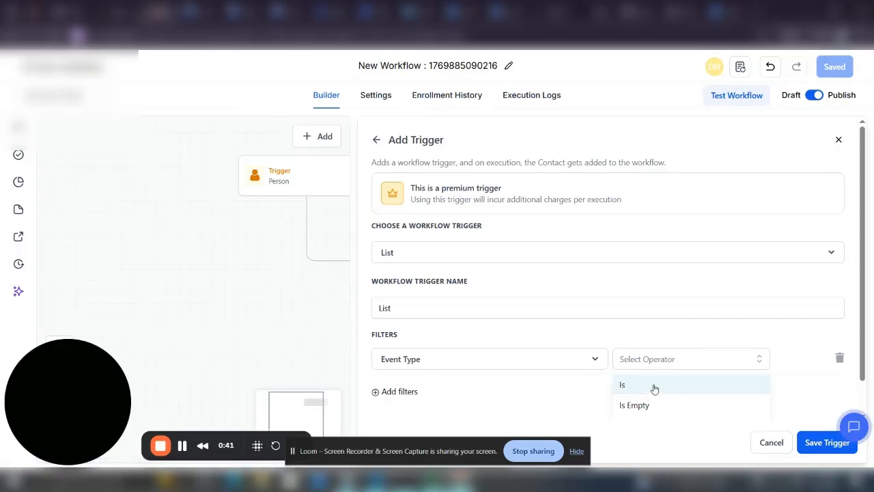
click(654, 386)
click(779, 363)
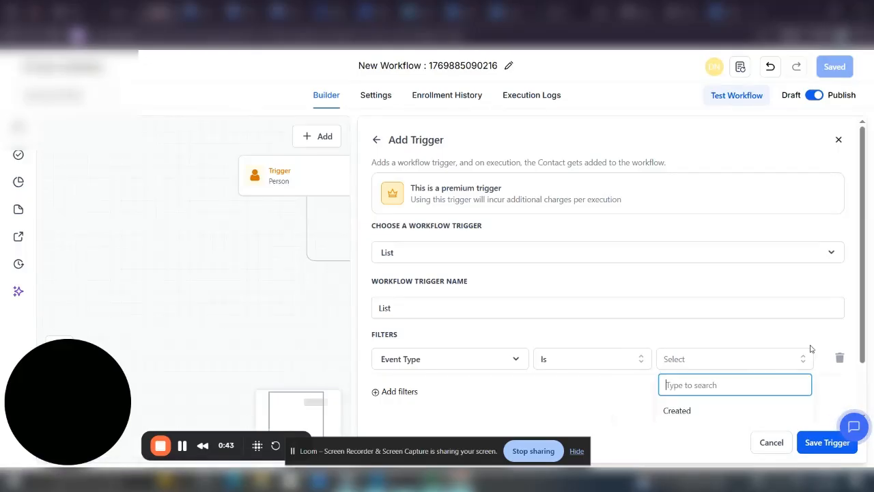
scroll(864, 334, down, 2)
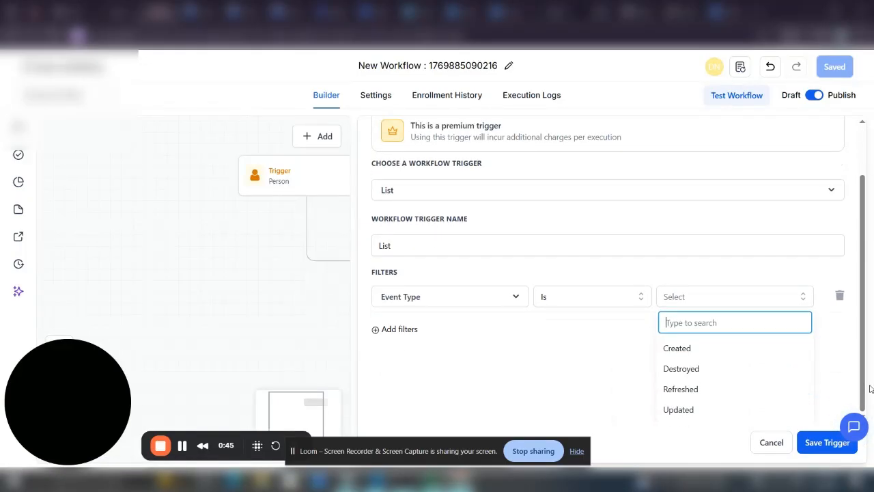
click(683, 349)
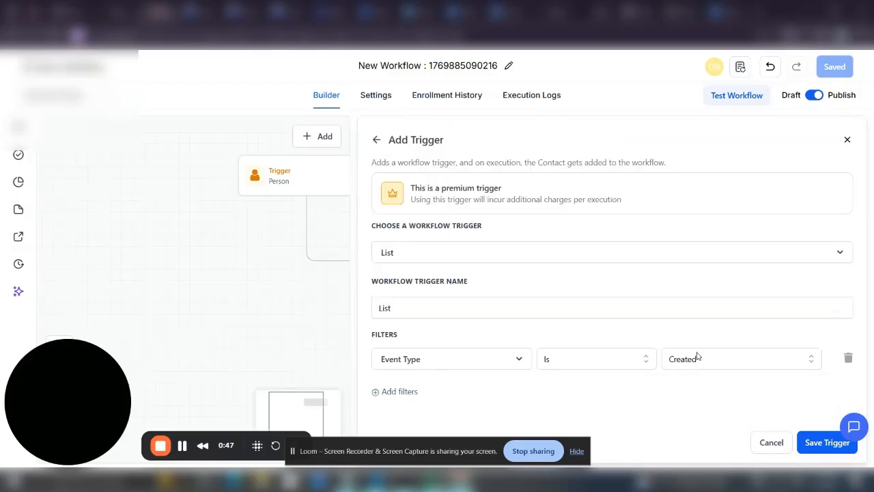
Add a second filter limiting the trigger to List Name Is test bbbb
click(399, 392)
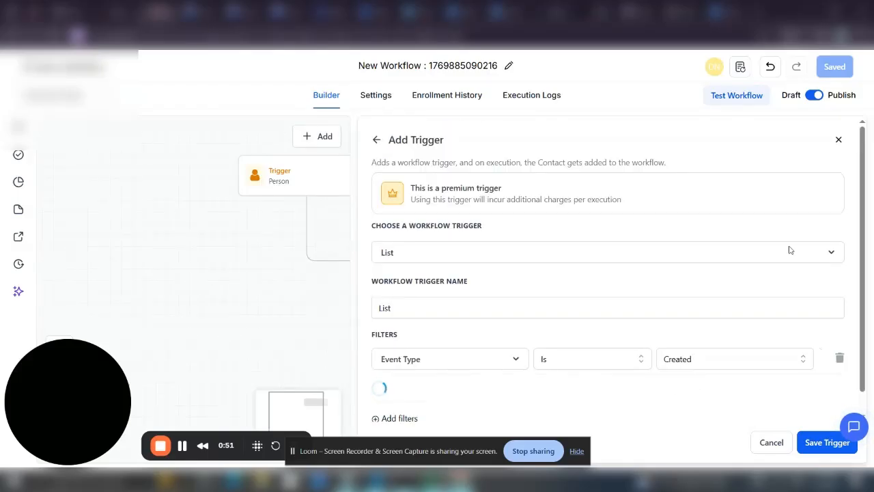
scroll(863, 271, down, 1)
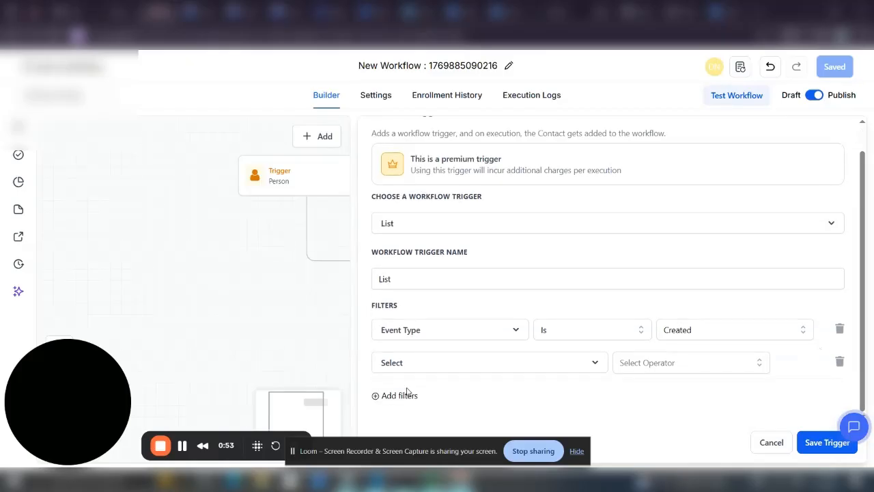
click(576, 368)
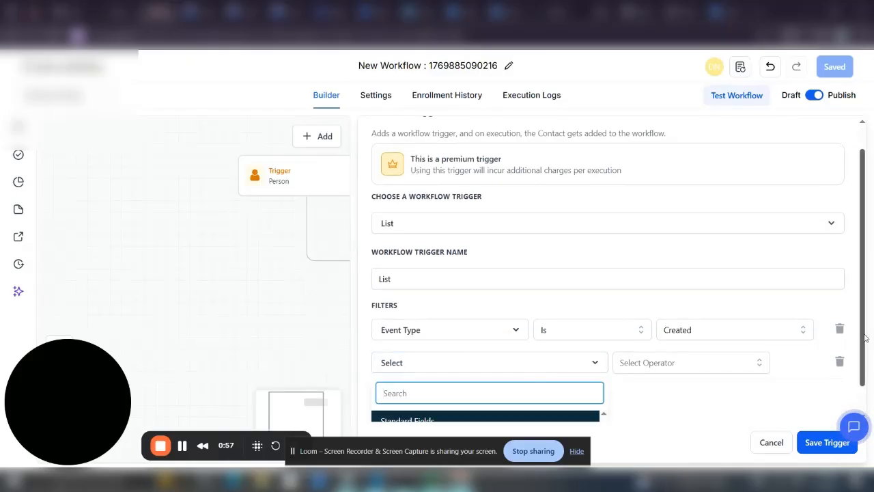
scroll(864, 339, down, 1)
click(423, 412)
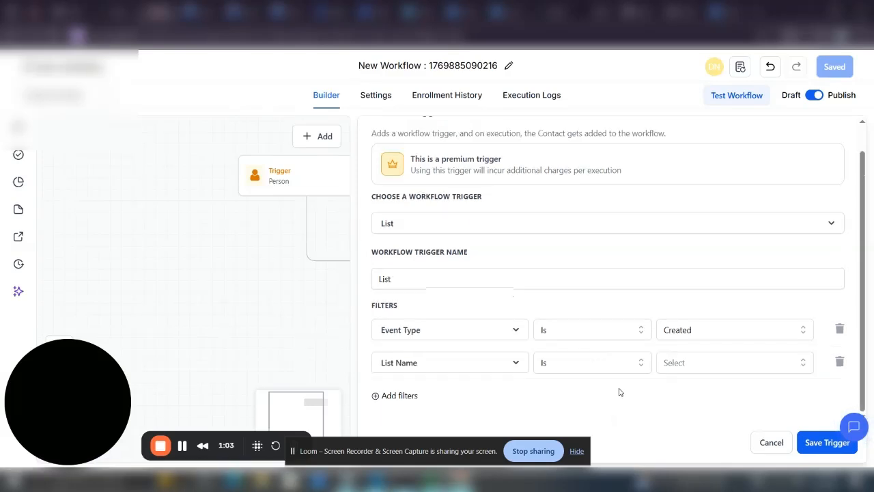
click(748, 363)
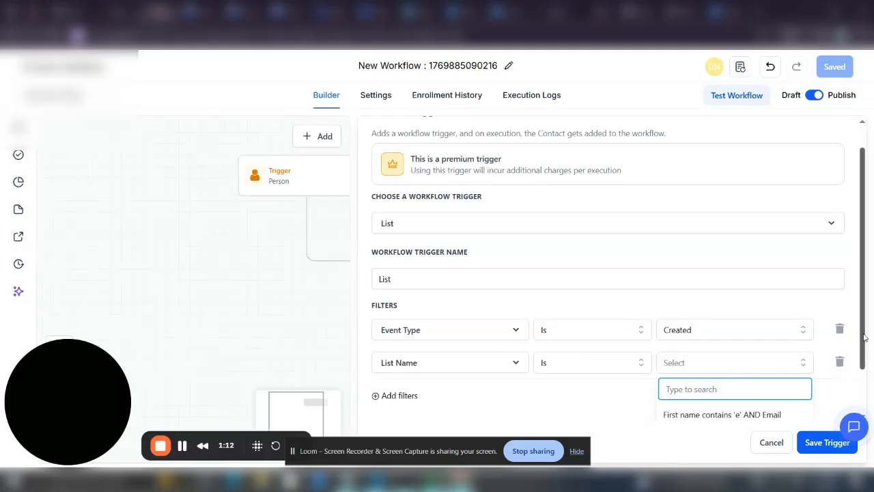
scroll(864, 336, down, 1)
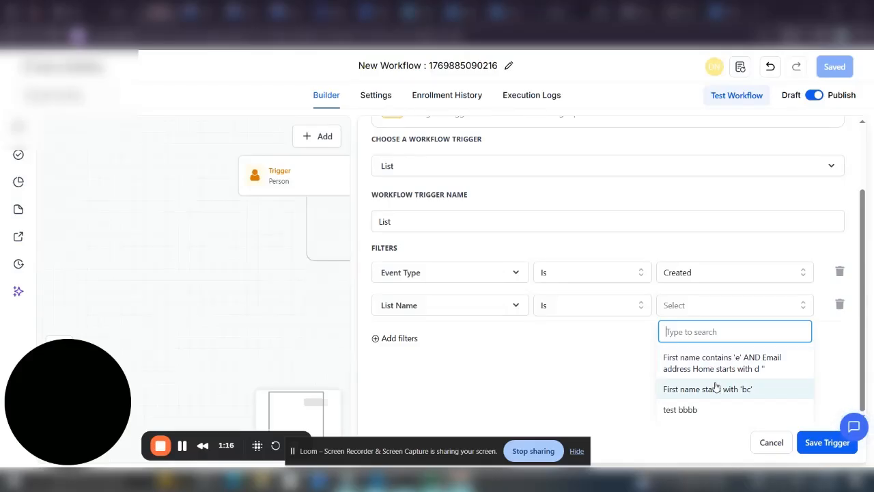
click(687, 411)
Change the Event Type filter to Updated, then save the trigger and the workflow
click(748, 329)
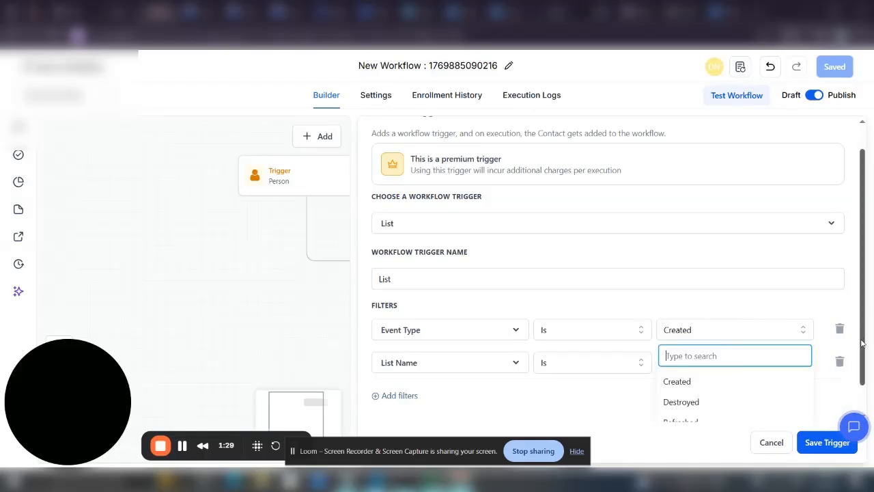
scroll(862, 342, down, 1)
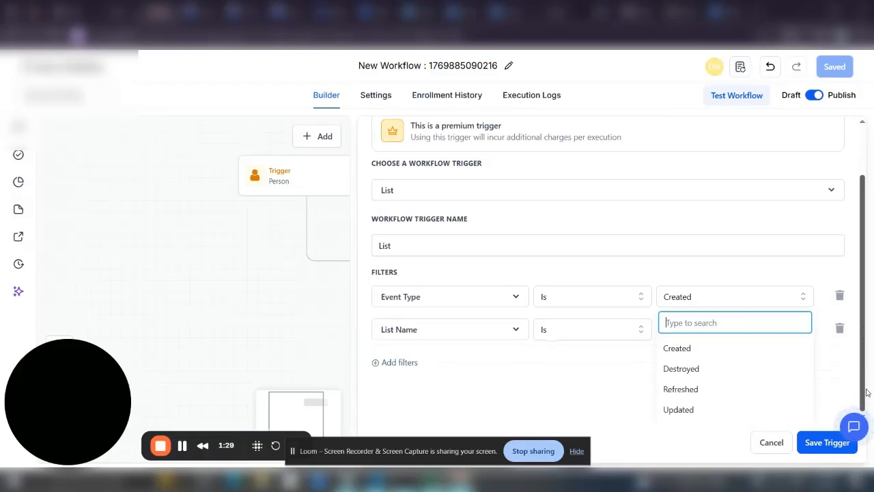
click(723, 410)
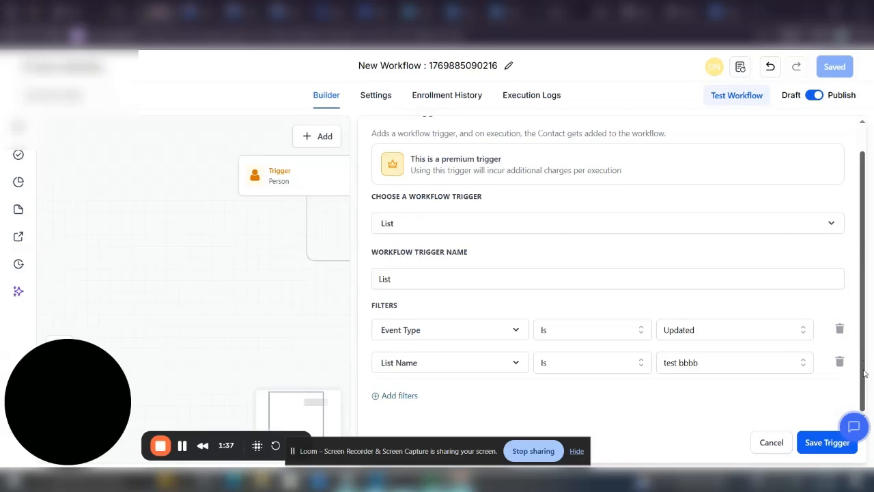
click(804, 444)
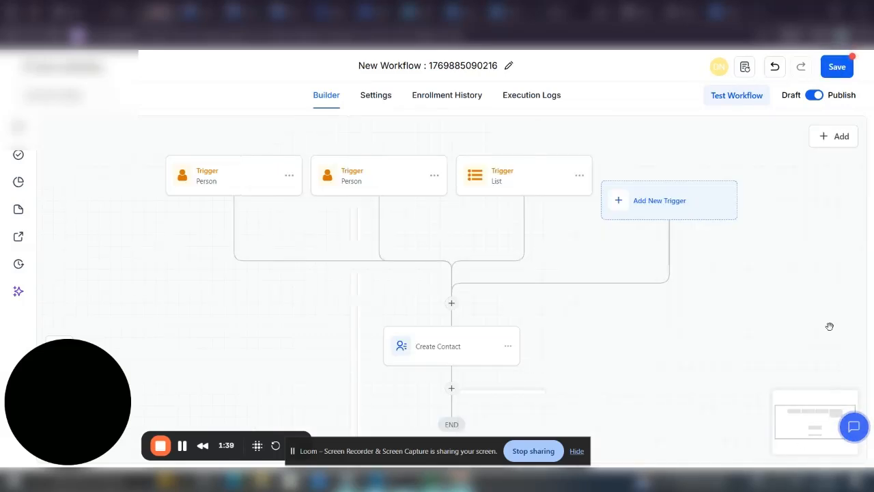
click(837, 69)
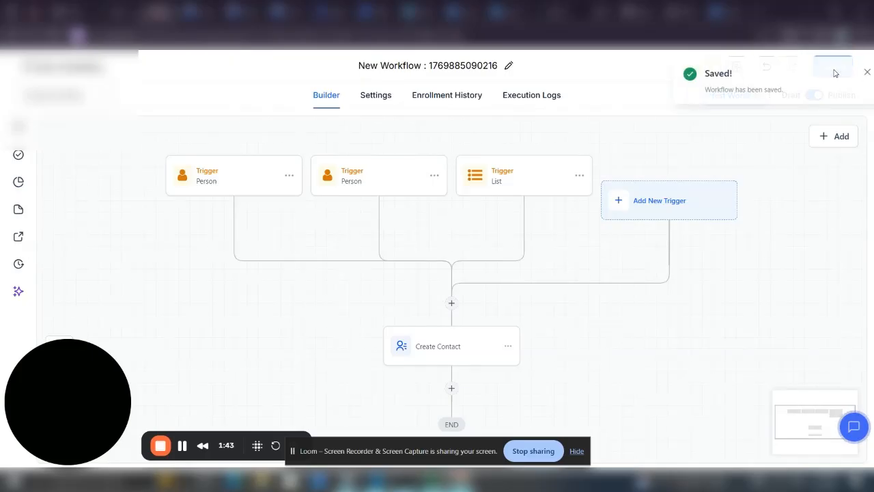
Re-save the test bbbb list (Nickname starts with v AND First name starts with D) so it rebuilds
click(852, 72)
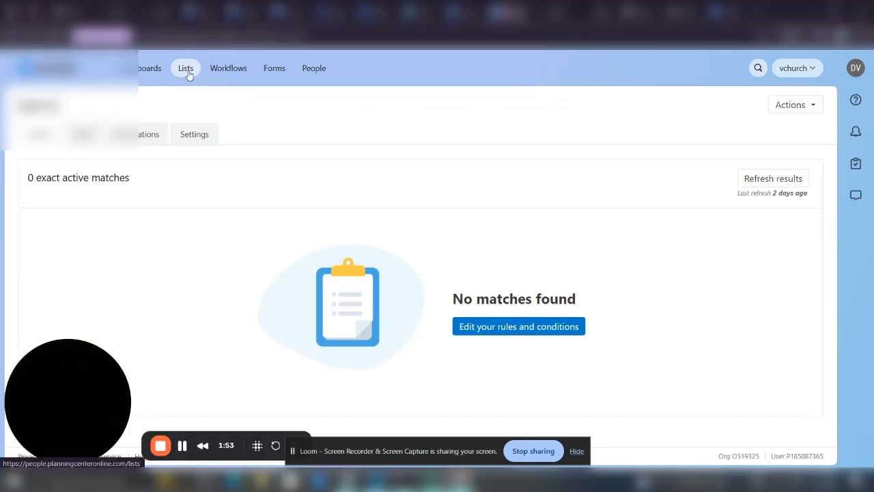
click(187, 70)
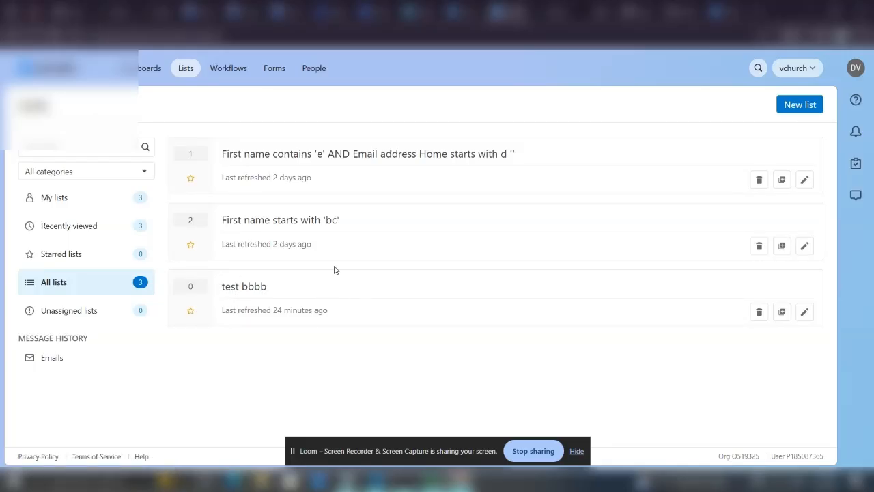
click(804, 312)
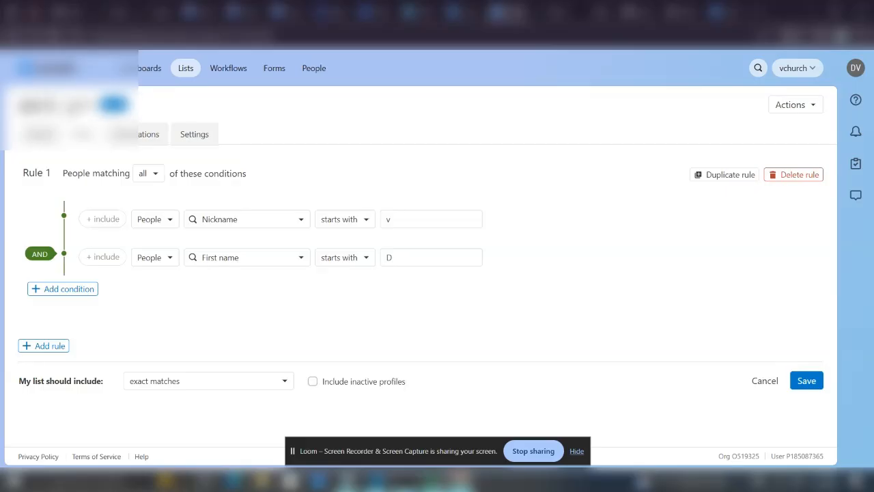
click(156, 104)
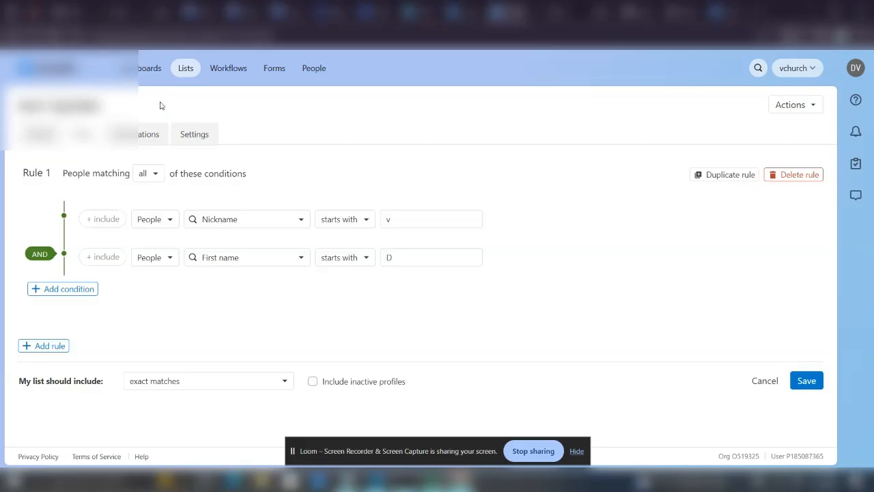
click(799, 380)
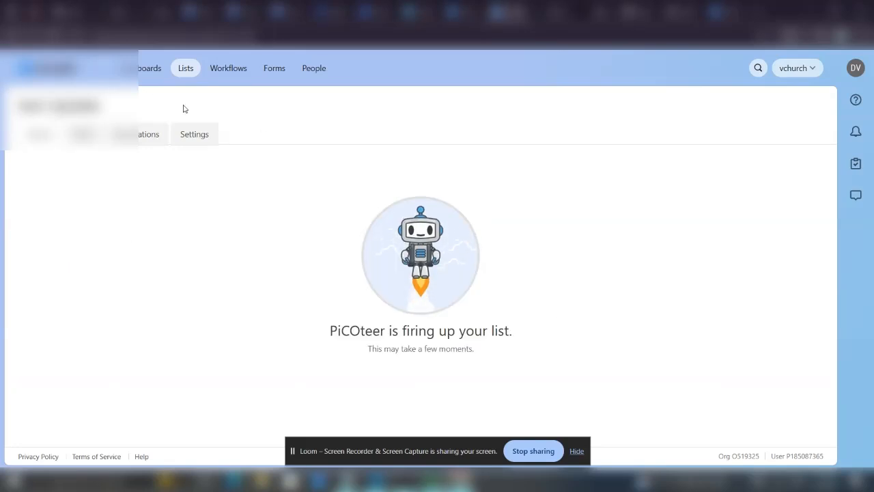
Reload the GoHighLevel workflow and show its Enrollment History of List - Trigger enrollments
click(157, 14)
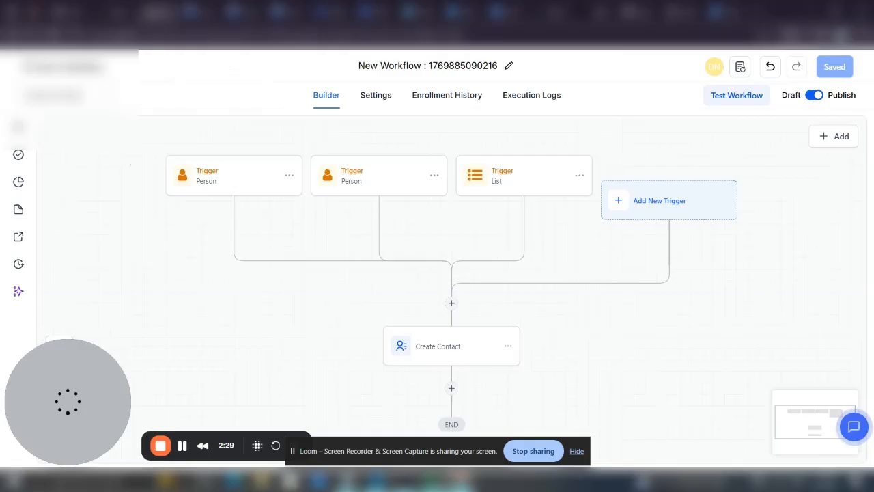
scroll(629, 348, down, 1)
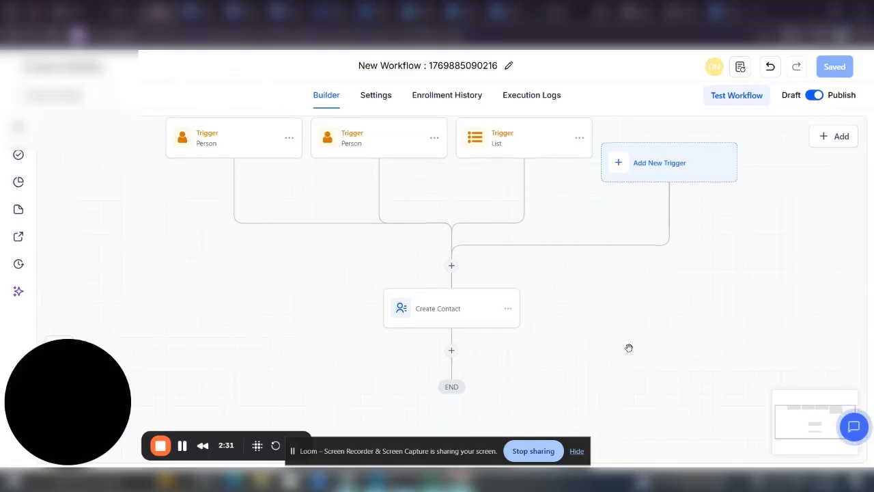
scroll(628, 348, up, 1)
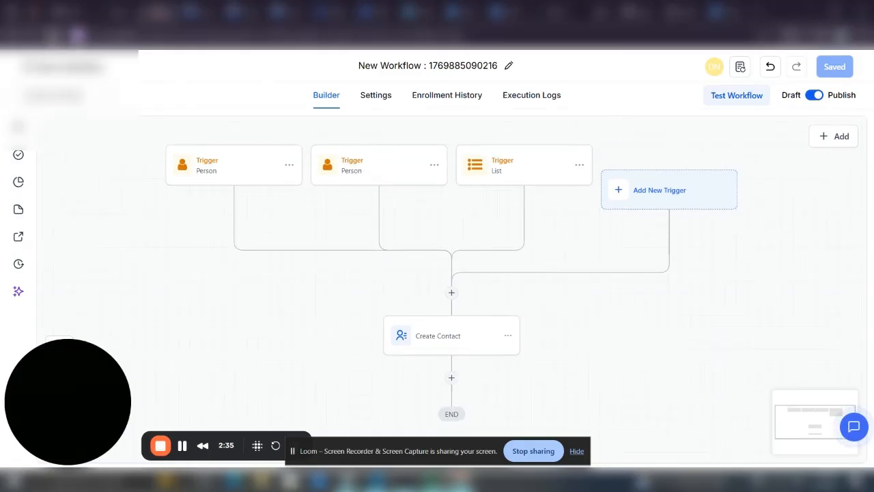
click(53, 35)
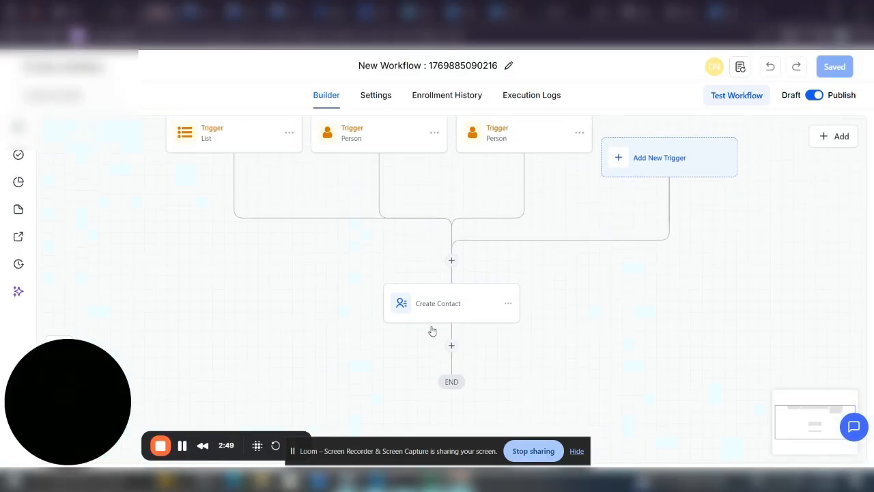
click(450, 95)
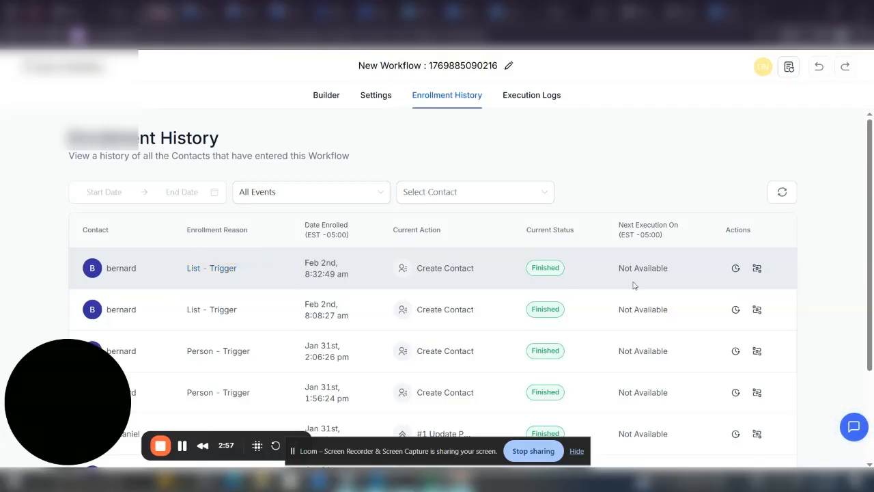
In Execution Logs, view details of an Add to workflow event from the List trigger
click(527, 97)
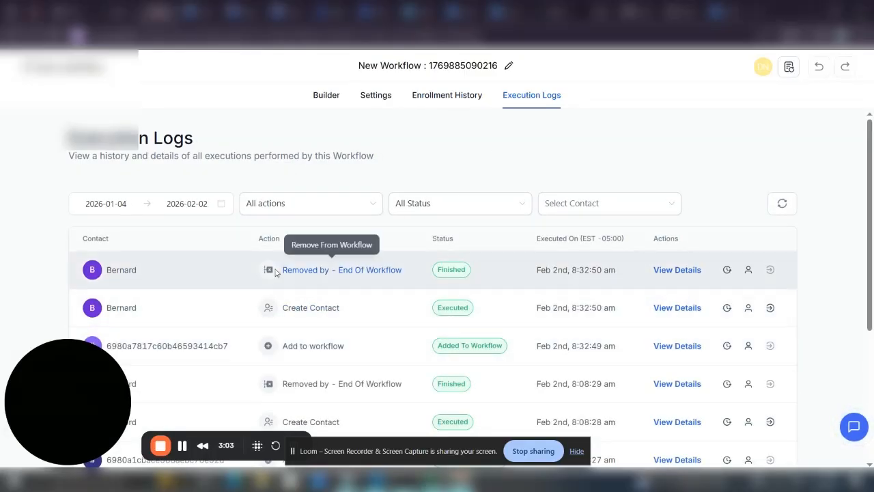
scroll(648, 312, down, 1)
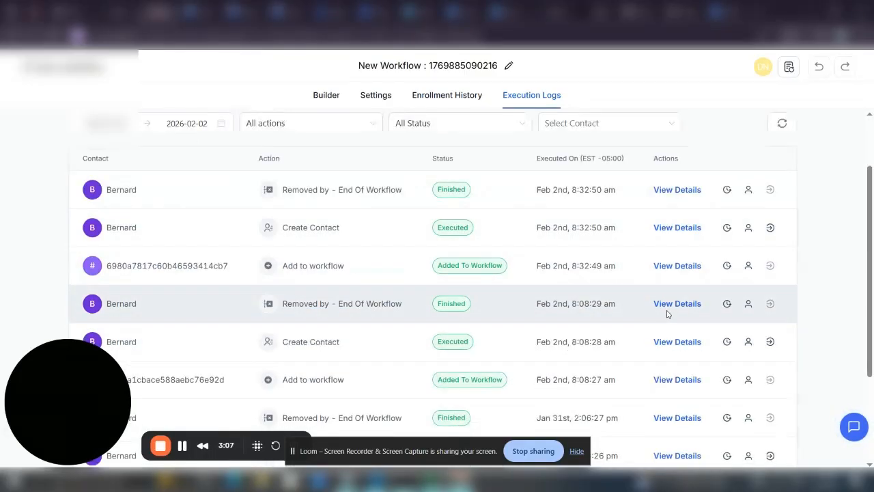
click(676, 265)
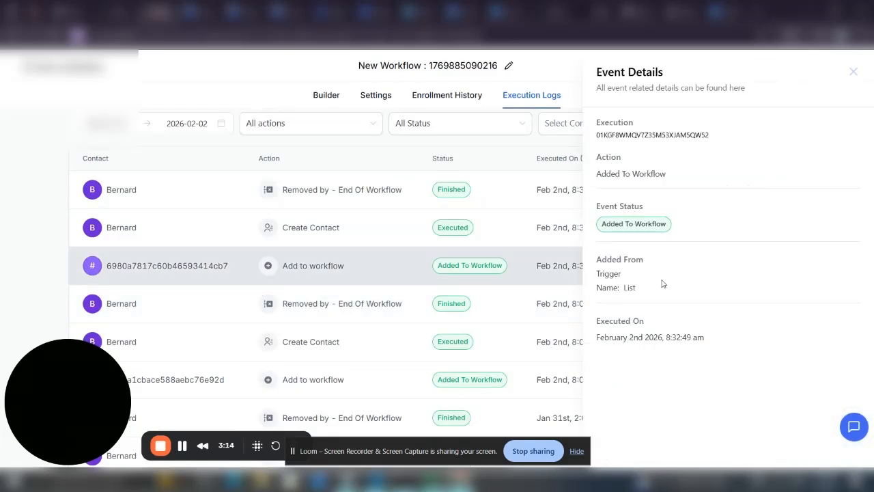